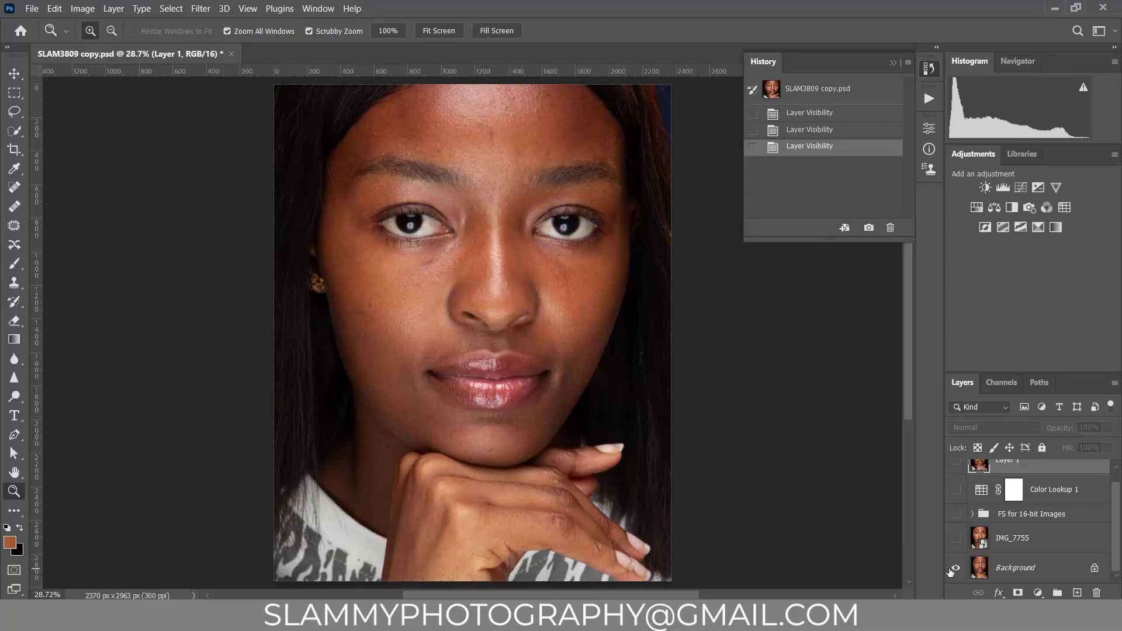
# Step: Toggle Layer 1's visibility to compare the retouched portrait with the original
pyautogui.keyDown('alt'); pyautogui.click(953, 567); pyautogui.keyUp('alt')
pyautogui.scroll(1, 961, 506)
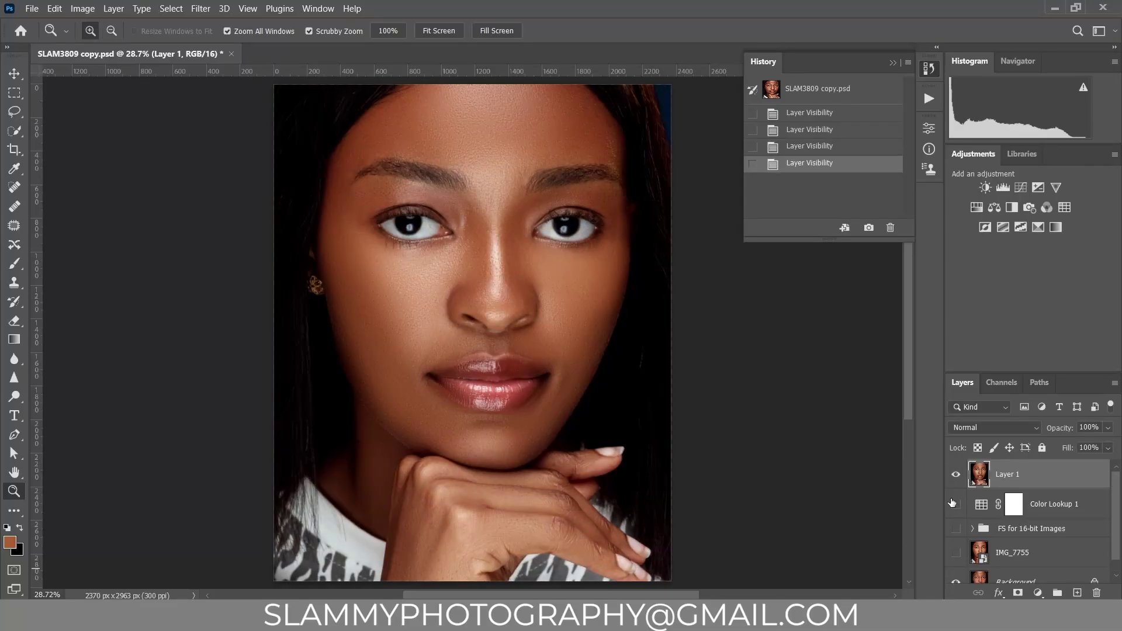
pyautogui.click(955, 474)
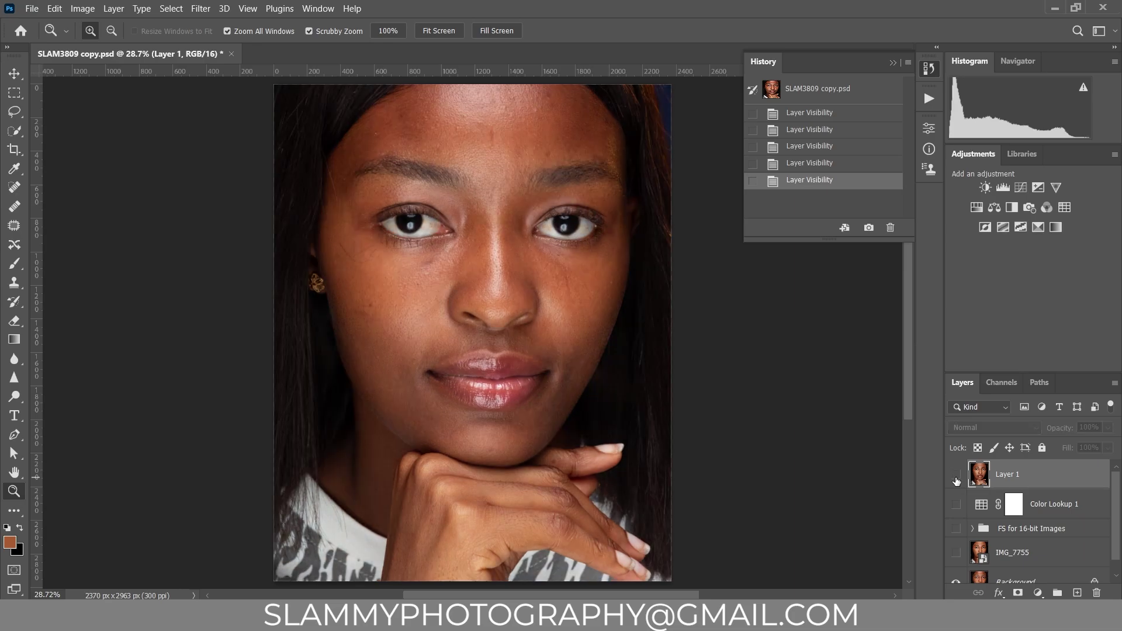
pyautogui.click(956, 474)
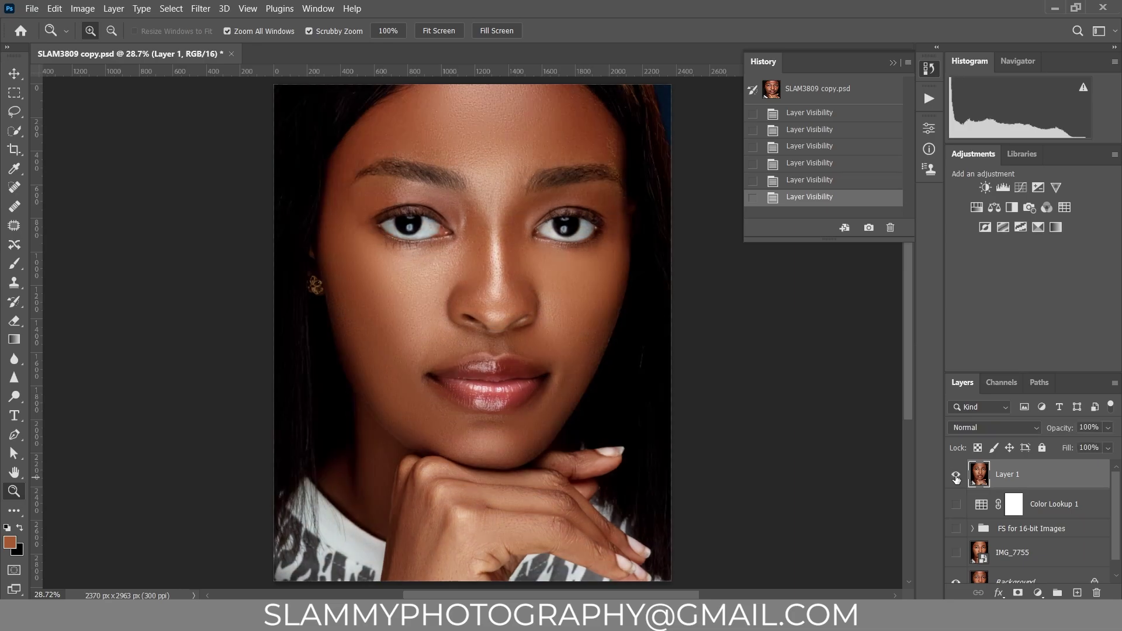
pyautogui.click(956, 475)
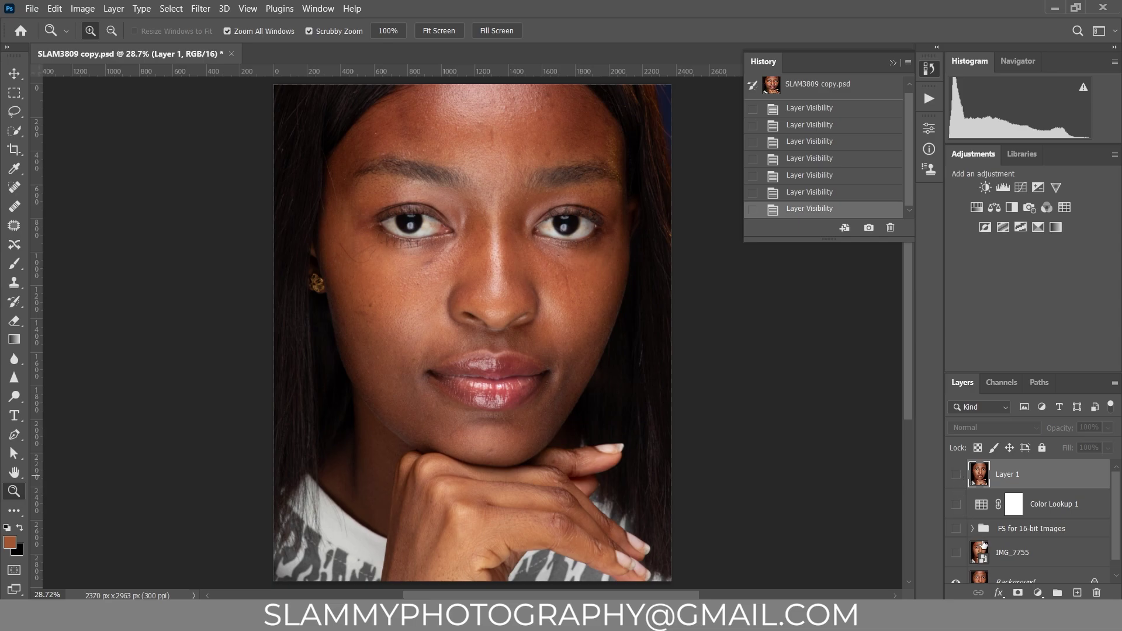
# Step: Delete Layer 1 through IMG_7755, leaving only the Background photo
pyautogui.click(957, 483)
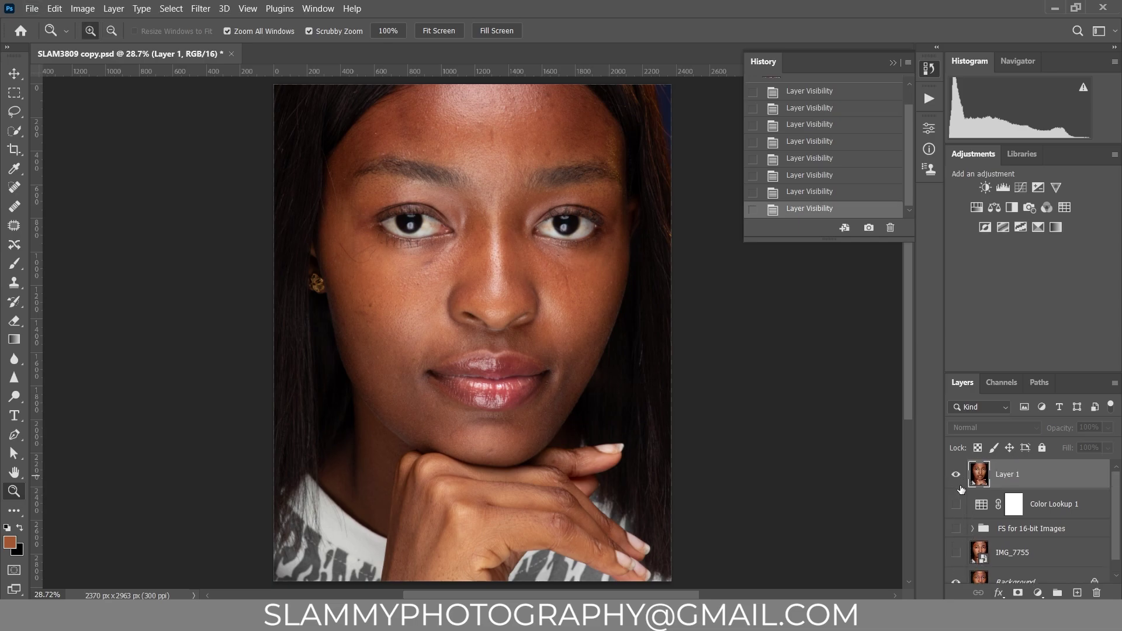
pyautogui.keyDown('shift'); pyautogui.click(1038, 562); pyautogui.keyUp('shift')
pyautogui.moveTo(1056, 470); pyautogui.dragTo(1096, 591)
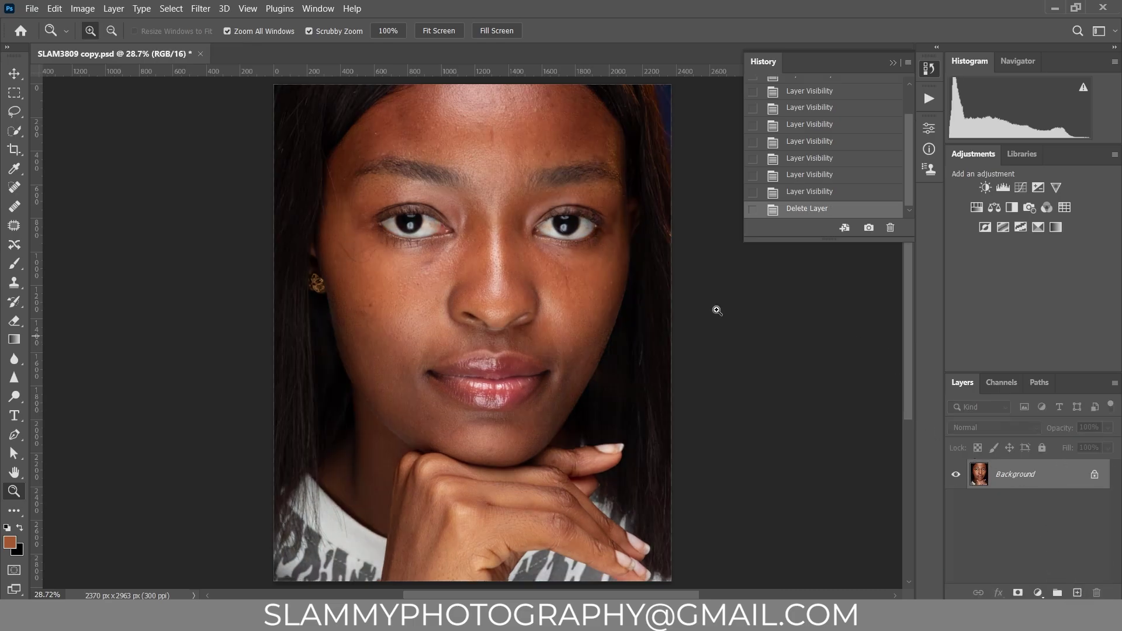
# Step: Zoom in on the face and pick a smaller Spot Healing Brush
pyautogui.moveTo(490, 283); pyautogui.dragTo(515, 322)
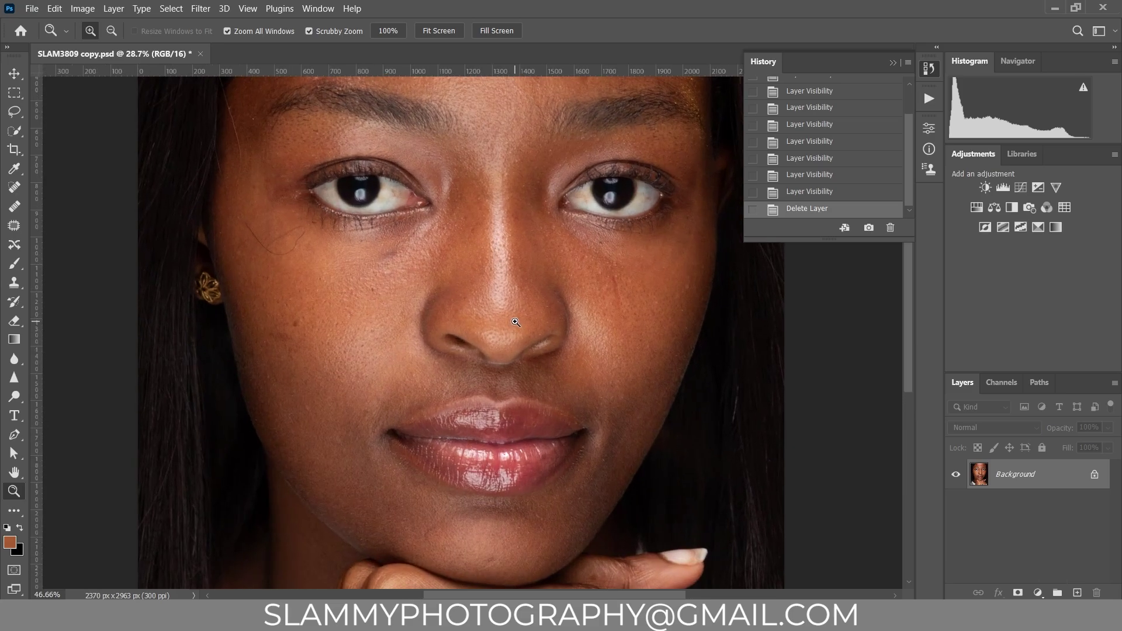
pyautogui.scroll(5, 520, 386)
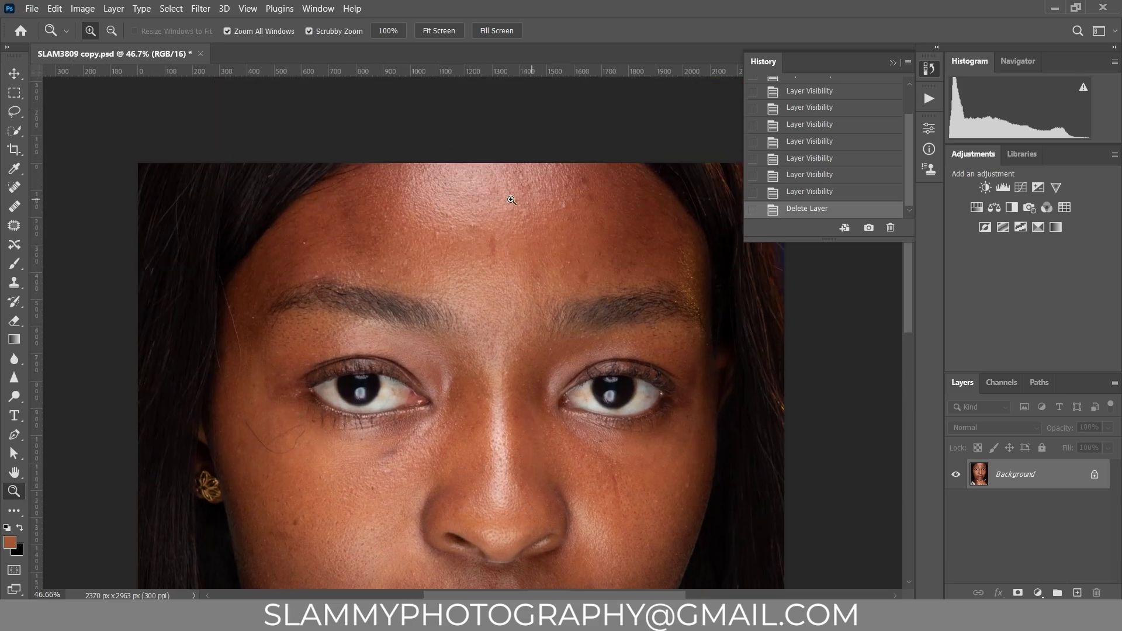
pyautogui.scroll(-2, 242, 208)
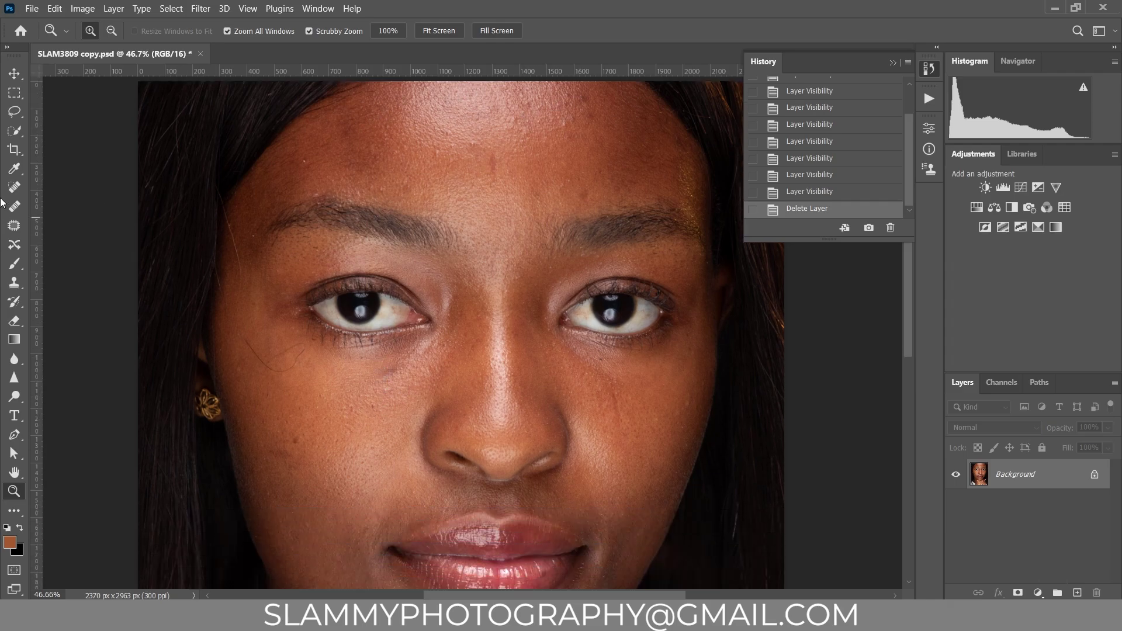
pyautogui.press('j')
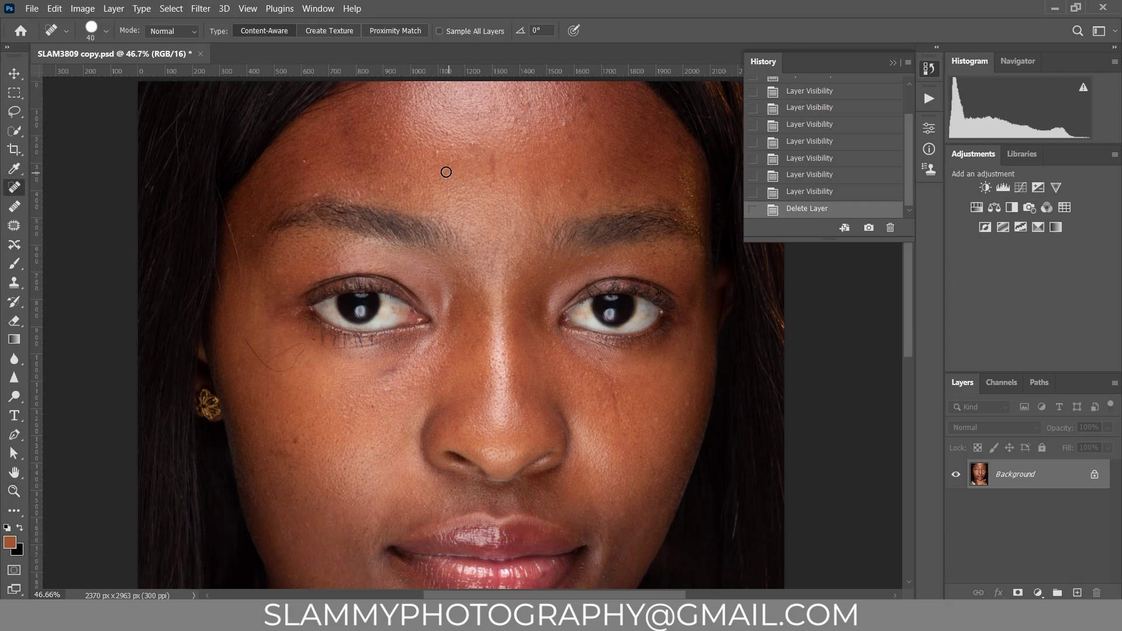
pyautogui.press('[')
pyautogui.press('[')
# Step: Heal the forehead blemishes and a small facial spot, resizing the brush down to 35
pyautogui.click(452, 156)
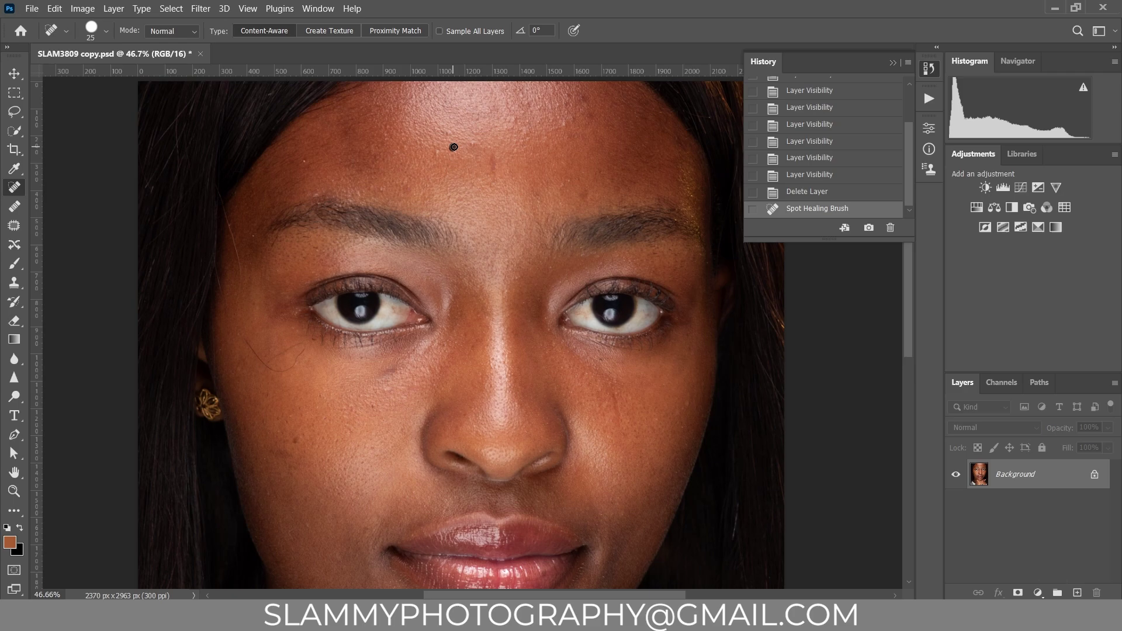
pyautogui.click(453, 147)
pyautogui.press(']')
pyautogui.press(']')
pyautogui.press(']')
pyautogui.press(']')
pyautogui.press(']')
pyautogui.press(']')
pyautogui.press(']')
pyautogui.press(']')
pyautogui.press(']')
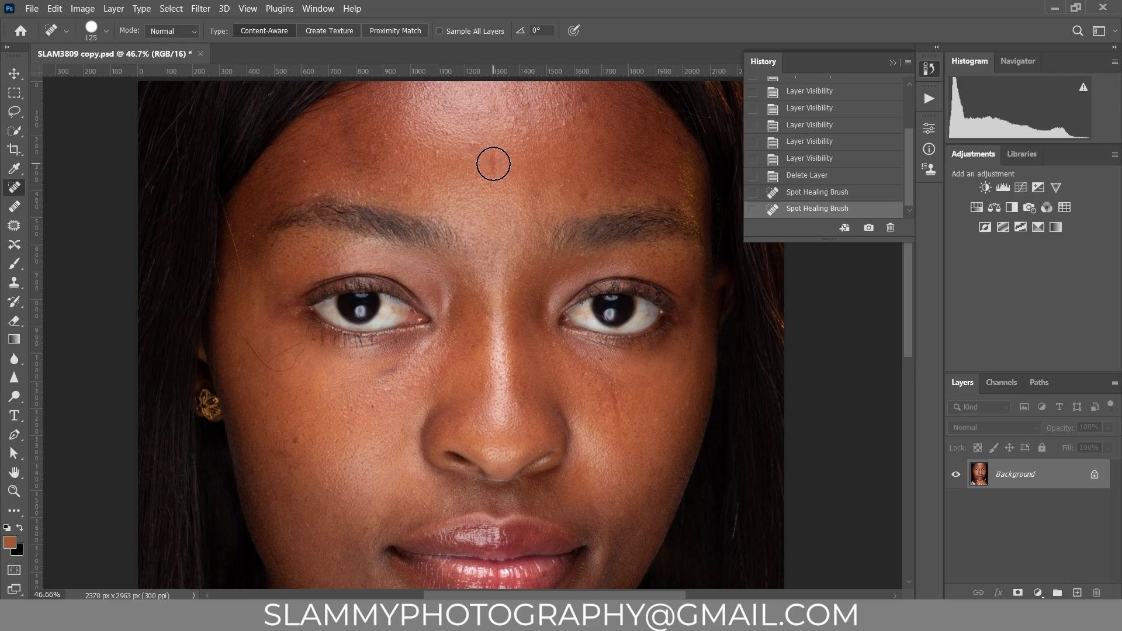
pyautogui.click(493, 165)
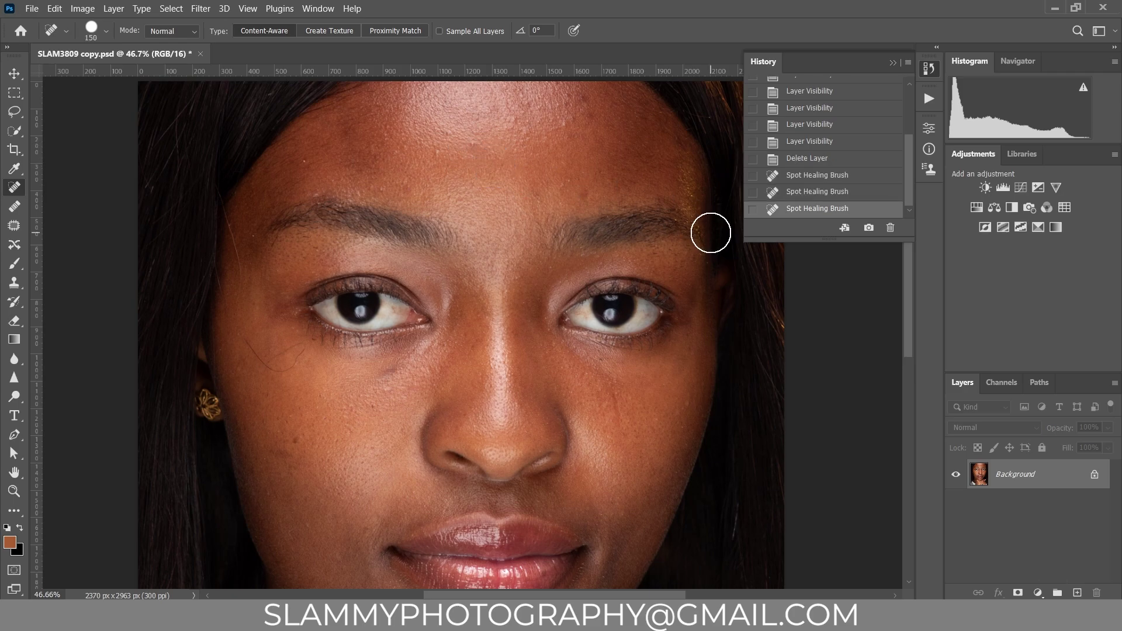
pyautogui.press('[')
pyautogui.press('[')
pyautogui.press('[')
pyautogui.press('[')
pyautogui.click(482, 174)
pyautogui.press('[')
pyautogui.press('[')
pyautogui.press('[')
pyautogui.press('[')
pyautogui.press('[')
pyautogui.press('[')
pyautogui.click(573, 117)
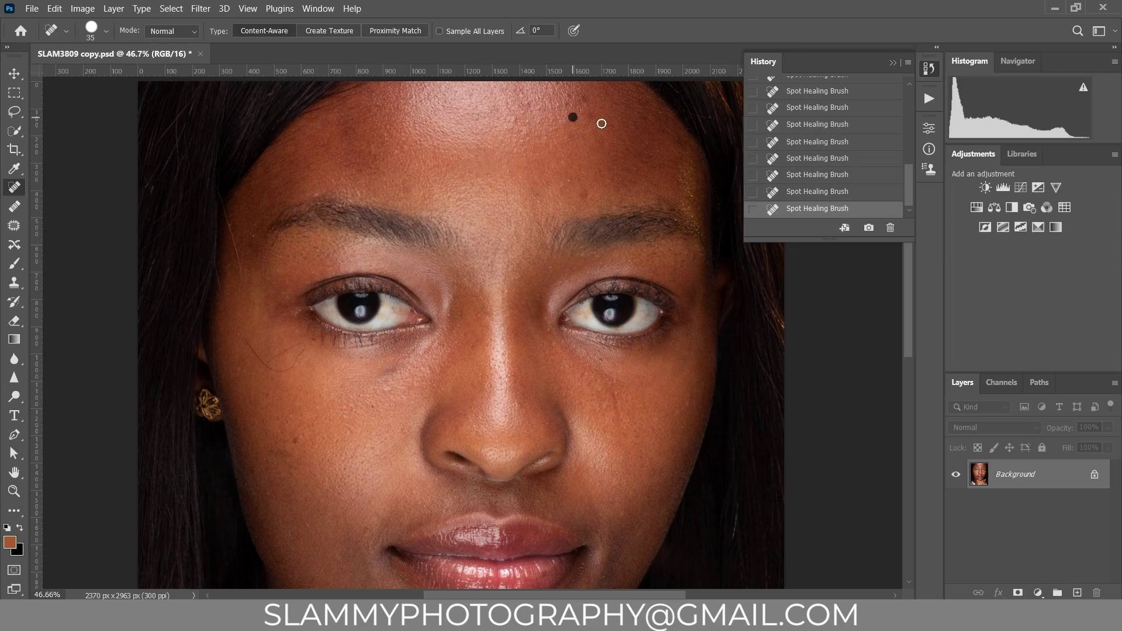
pyautogui.click(602, 121)
pyautogui.click(591, 114)
pyautogui.click(558, 109)
pyautogui.click(516, 120)
pyautogui.click(355, 193)
pyautogui.click(595, 125)
pyautogui.click(639, 128)
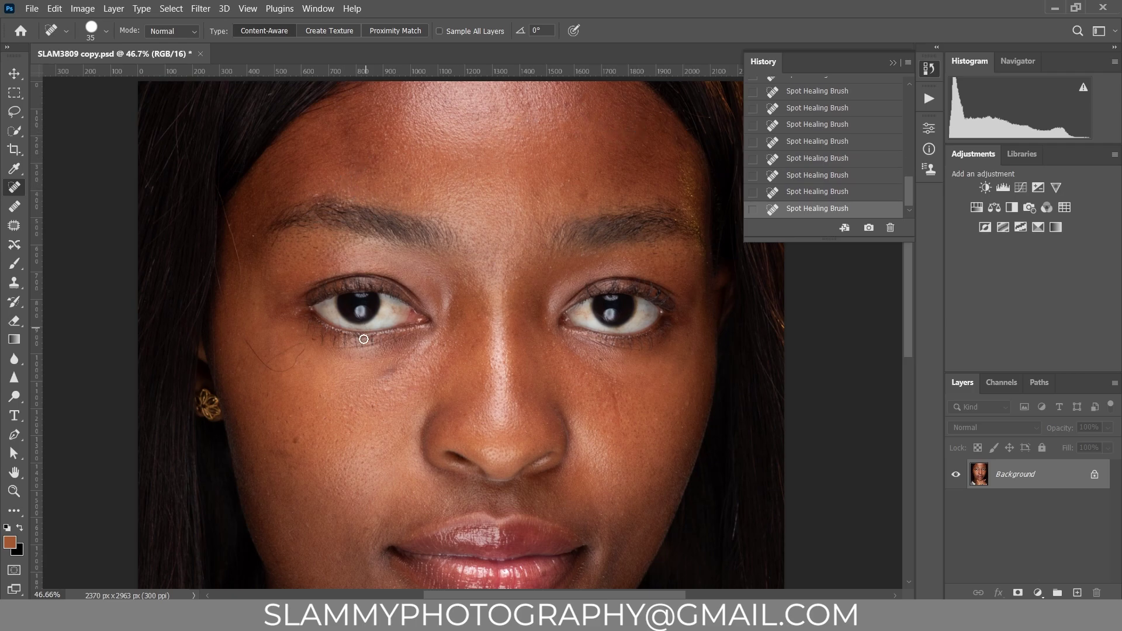
# Step: Heal the spots under the eye, temple, brow end and inner eye corner, and remove the cheek hair strand
pyautogui.click(299, 437)
pyautogui.moveTo(303, 354)
pyautogui.mouseDown()
pyautogui.moveTo(284, 369)
pyautogui.moveTo(248, 348)
pyautogui.moveTo(261, 361)
pyautogui.moveTo(302, 340)
pyautogui.mouseUp()
pyautogui.moveTo(238, 227); pyautogui.dragTo(228, 248)
pyautogui.click(237, 240)
pyautogui.click(311, 190)
pyautogui.click(299, 314)
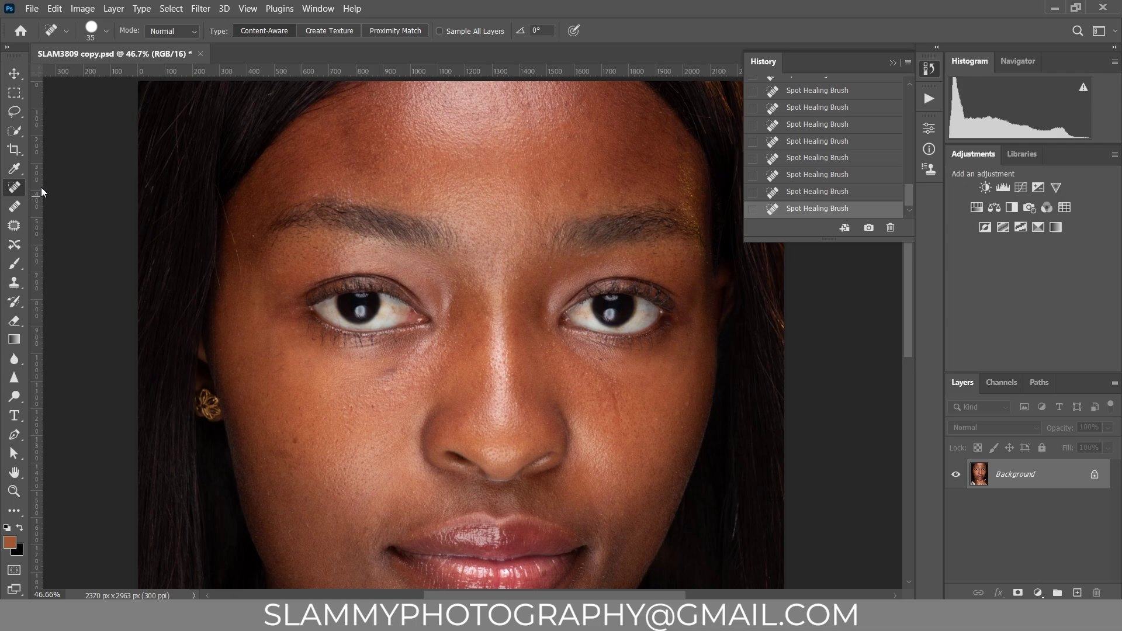
# Step: Run the Frequency Separation 16bit action, blurring the low layer at an 8-pixel radius
pyautogui.scroll(-6, 434, 382)
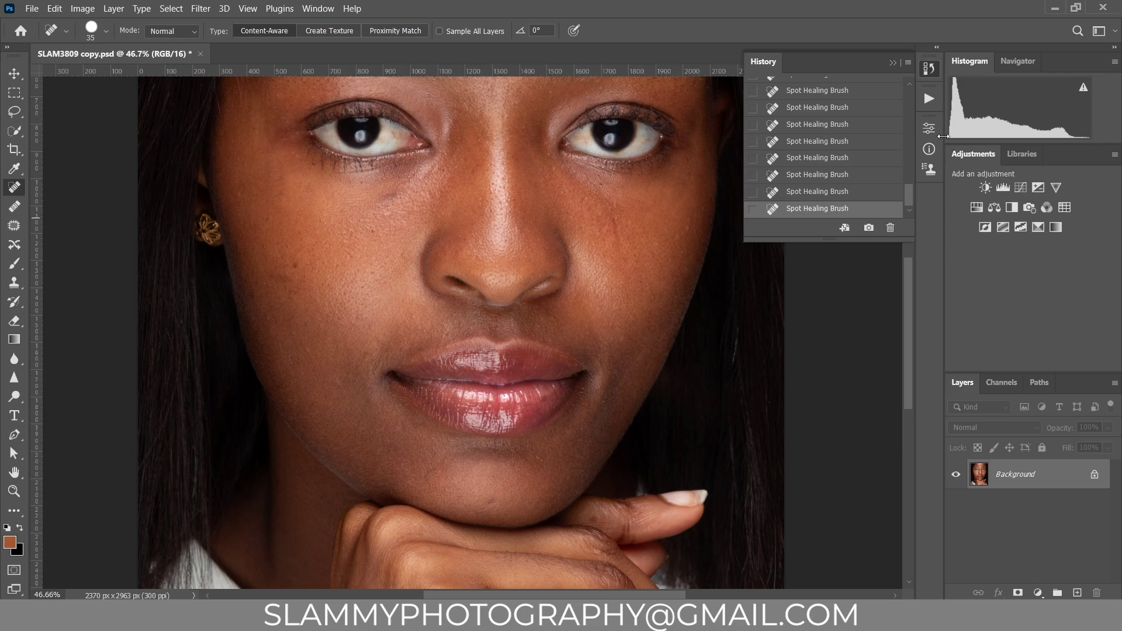
pyautogui.click(930, 98)
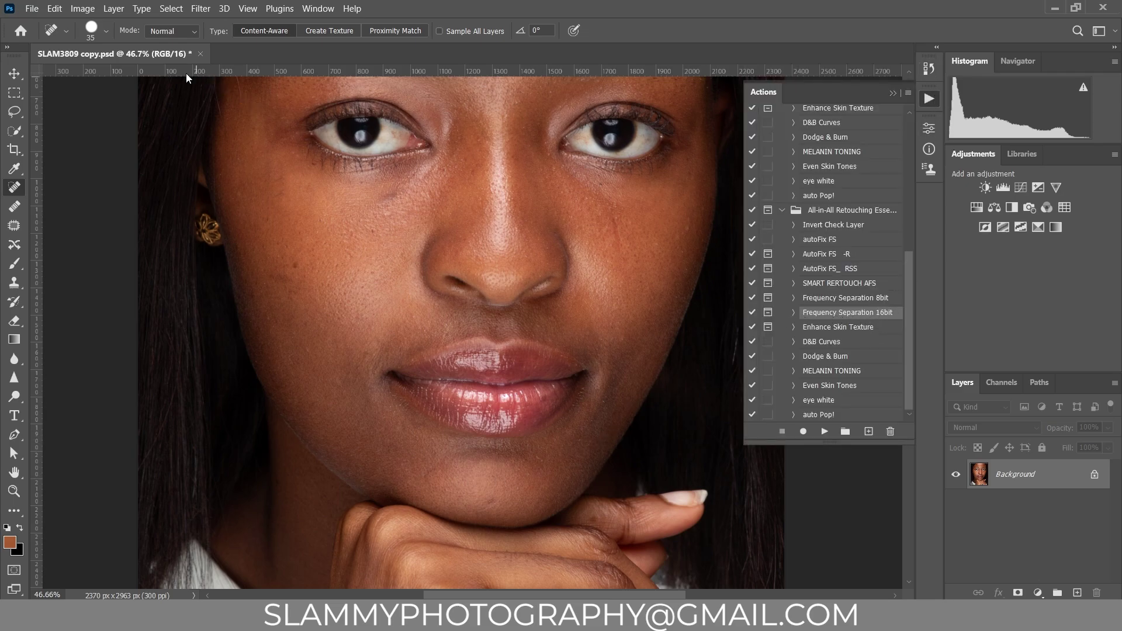
pyautogui.click(823, 432)
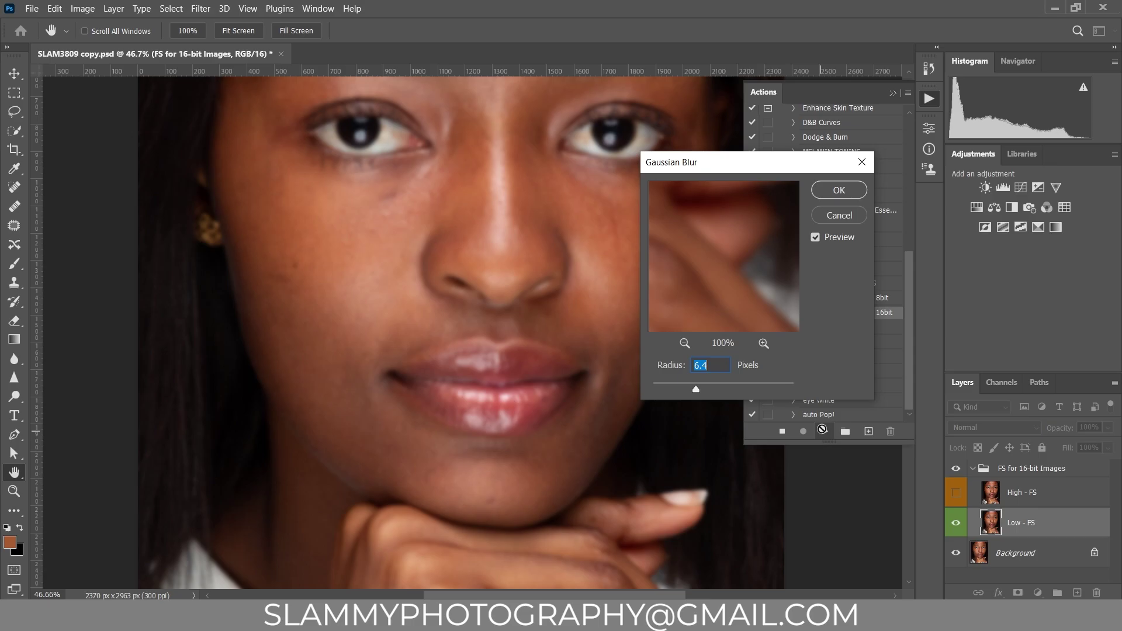
pyautogui.moveTo(704, 164); pyautogui.dragTo(717, 151)
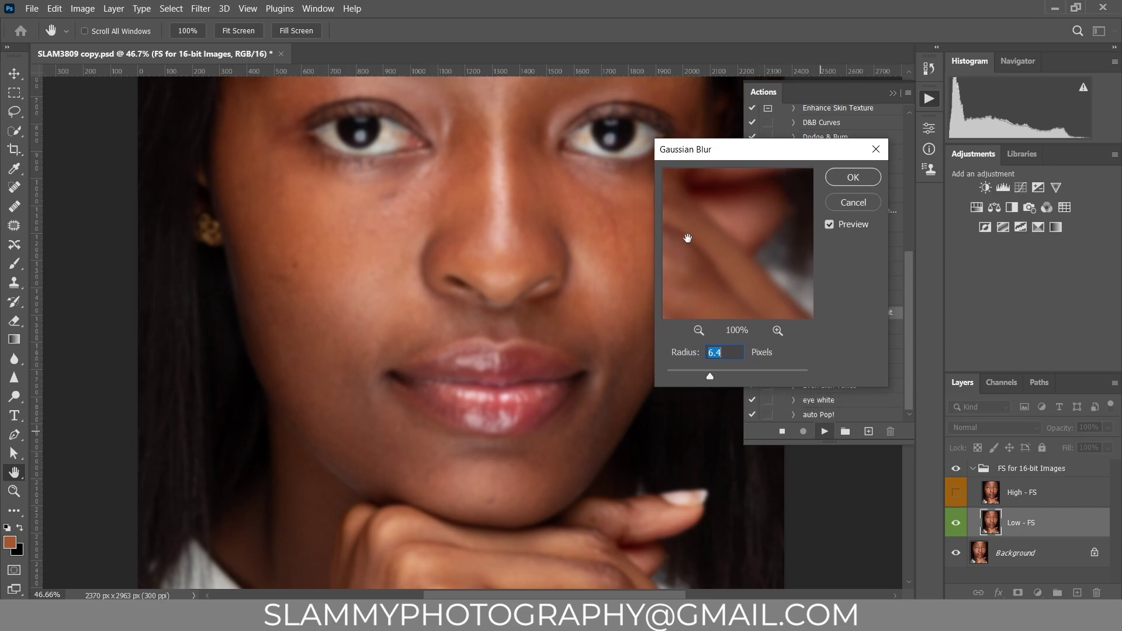
pyautogui.write('8')
pyautogui.click(852, 177)
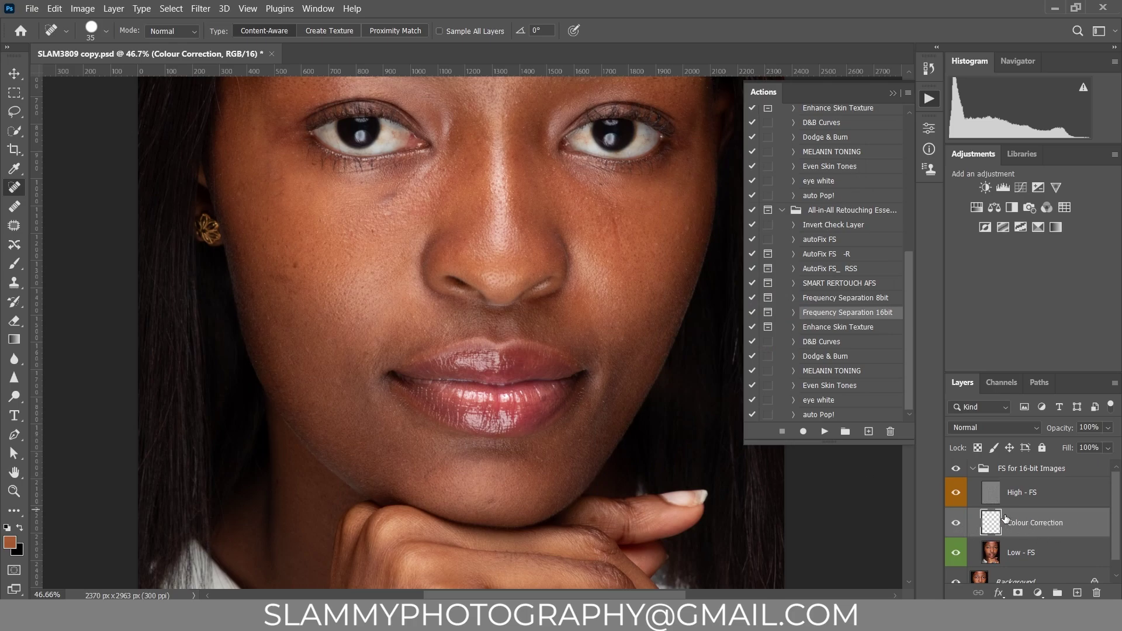
# Step: Hide High - FS and set a soft brush around 200 px, sampling the cheek skin tone
pyautogui.click(14, 263)
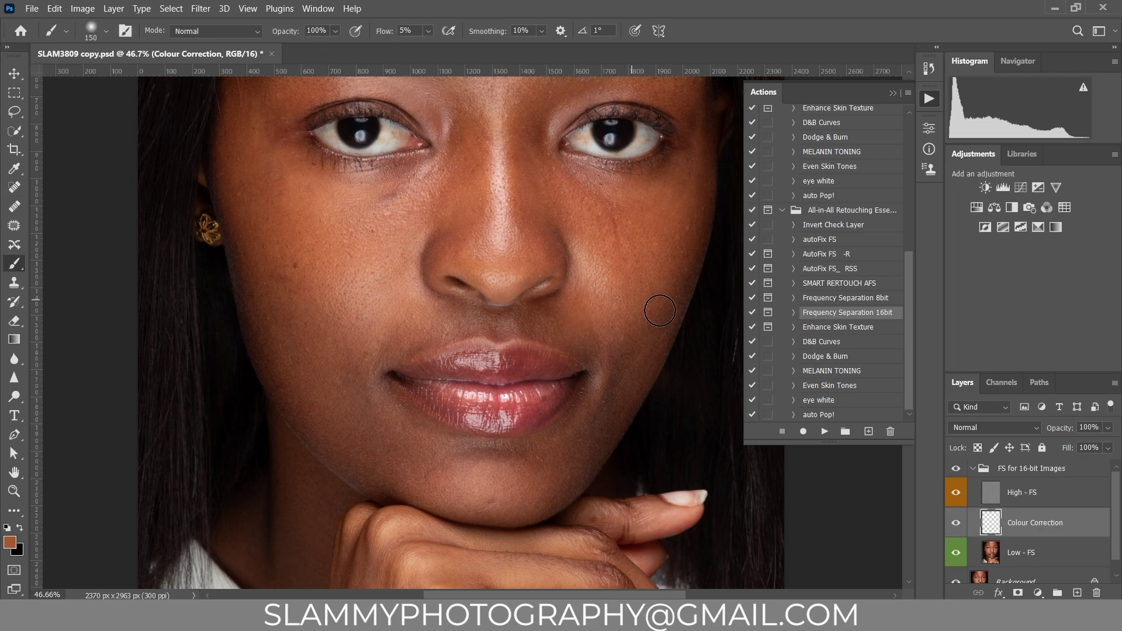
pyautogui.click(956, 496)
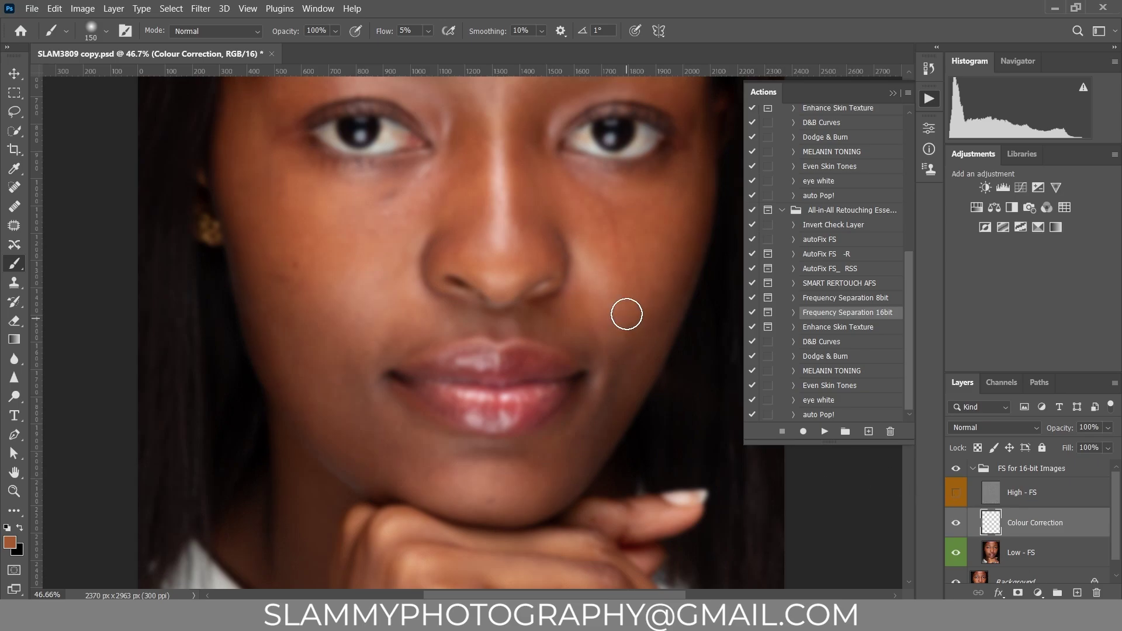
pyautogui.press(']')
pyautogui.press(']')
pyautogui.press(']')
pyautogui.press(']')
pyautogui.press('[')
pyautogui.keyDown('alt'); pyautogui.click(674, 242); pyautogui.keyUp('alt')
pyautogui.press('[')
pyautogui.press('[')
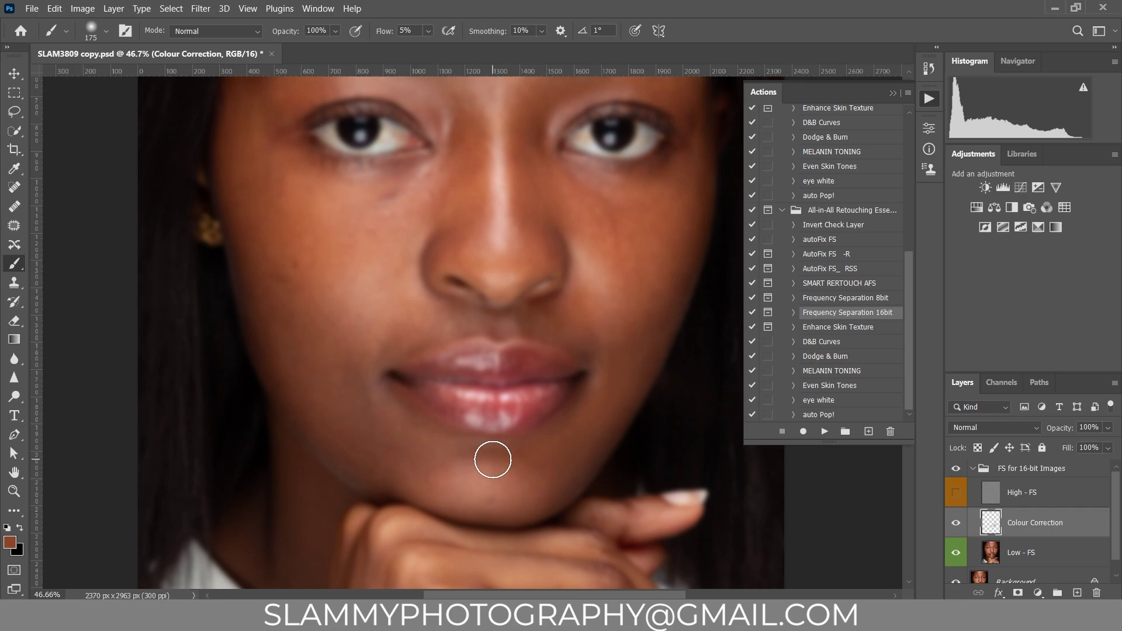
pyautogui.press(']')
pyautogui.press(']')
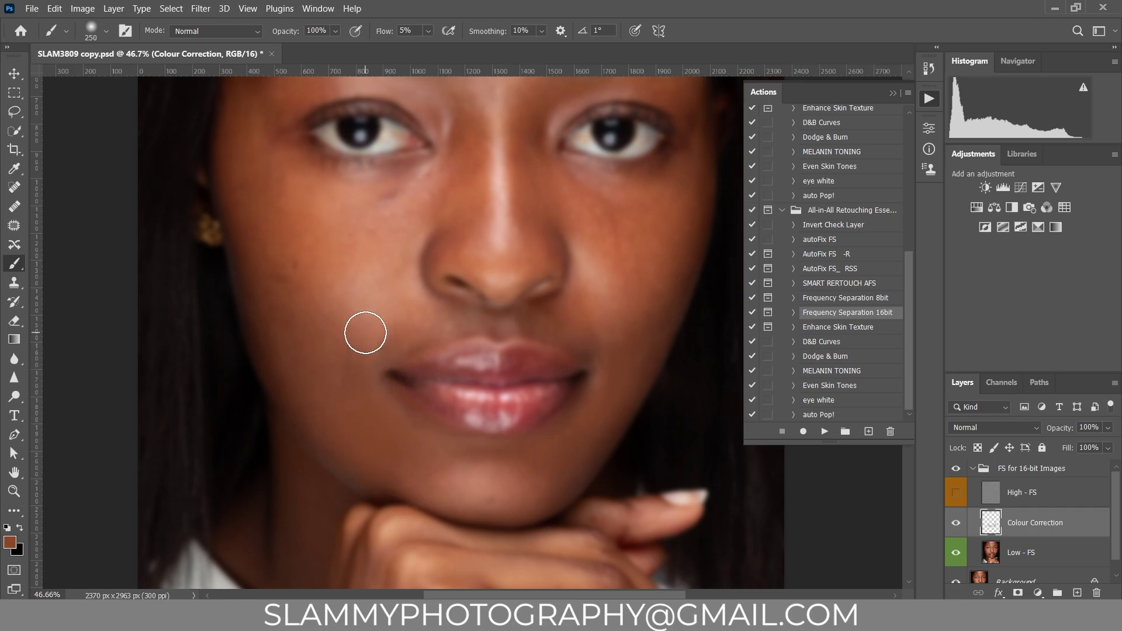
pyautogui.press('[')
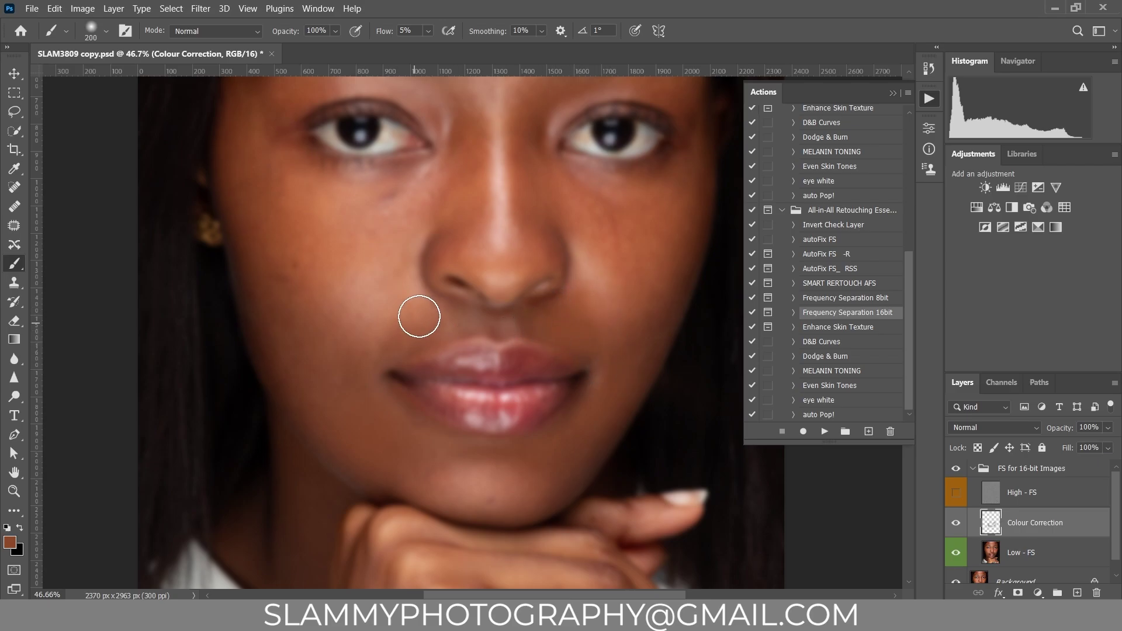
# Step: Sample the skin tone beside the nose, then show High - FS and compare the FS group
pyautogui.press('alt')
pyautogui.keyDown('alt'); pyautogui.click(304, 219); pyautogui.keyUp('alt')
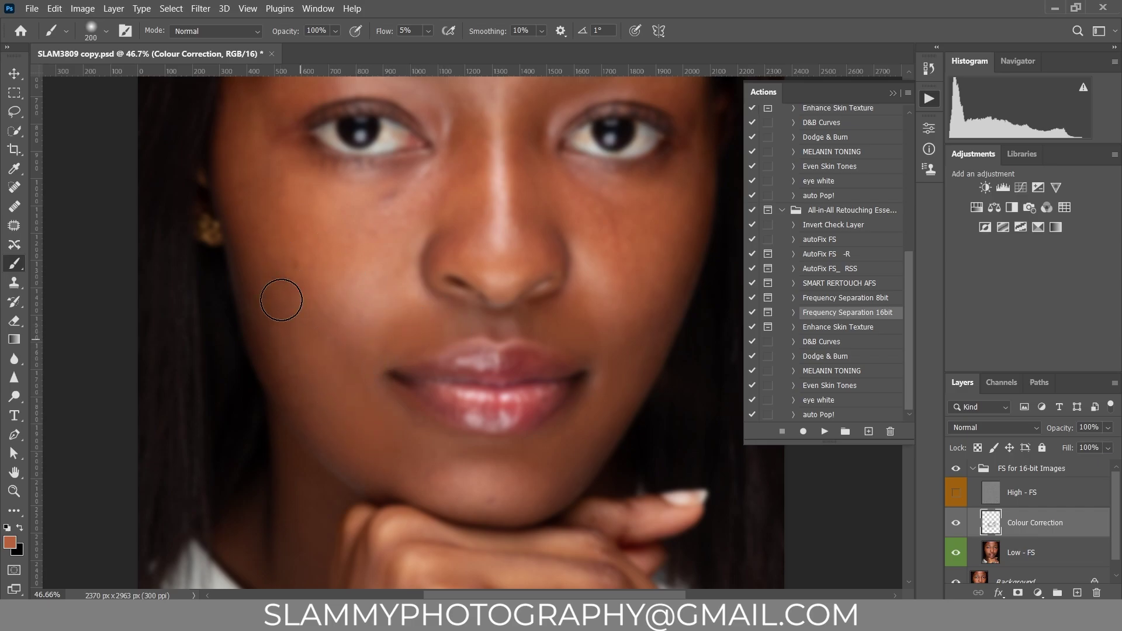
pyautogui.click(956, 492)
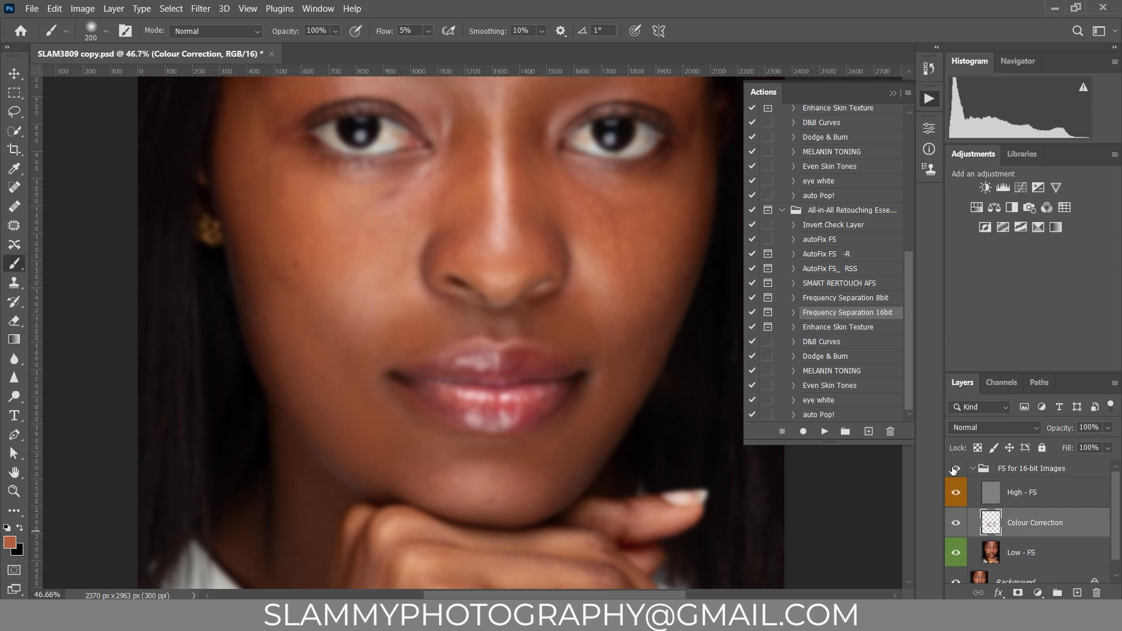
pyautogui.click(956, 468)
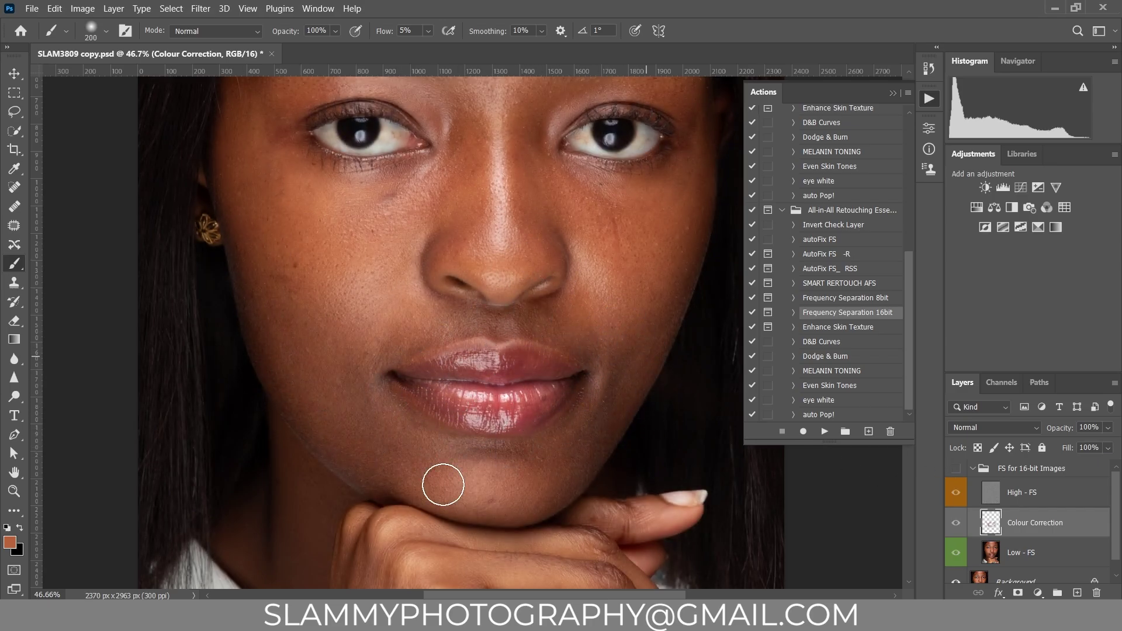
pyautogui.click(957, 468)
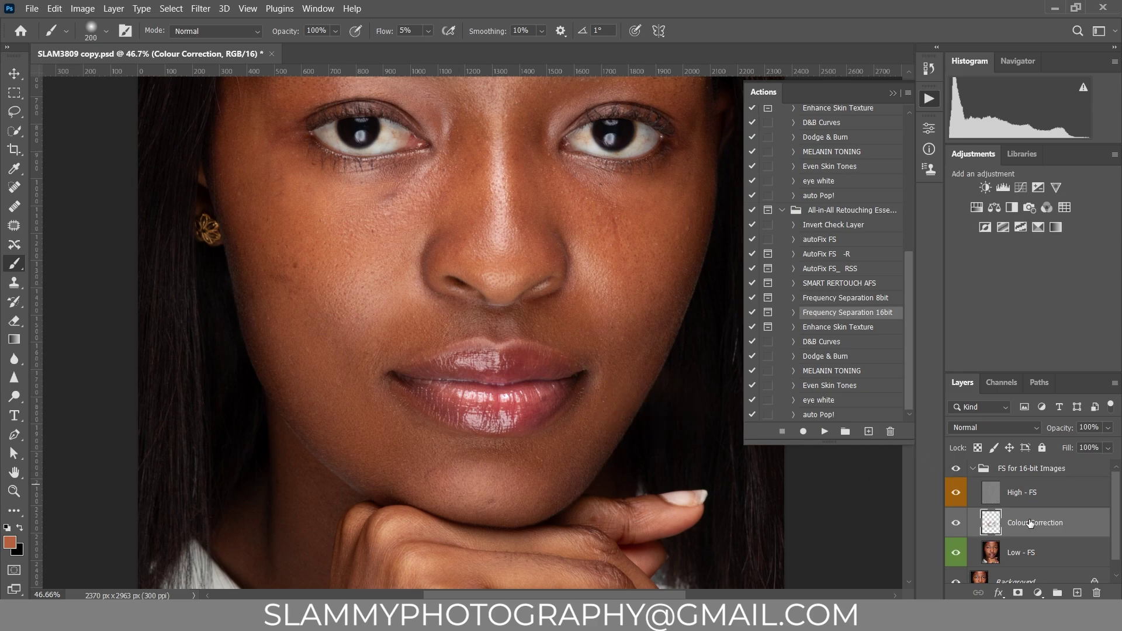
# Step: Blur the Colour Correction layer at 55.3 pixels, then compare with the FS group hidden
pyautogui.click(201, 8)
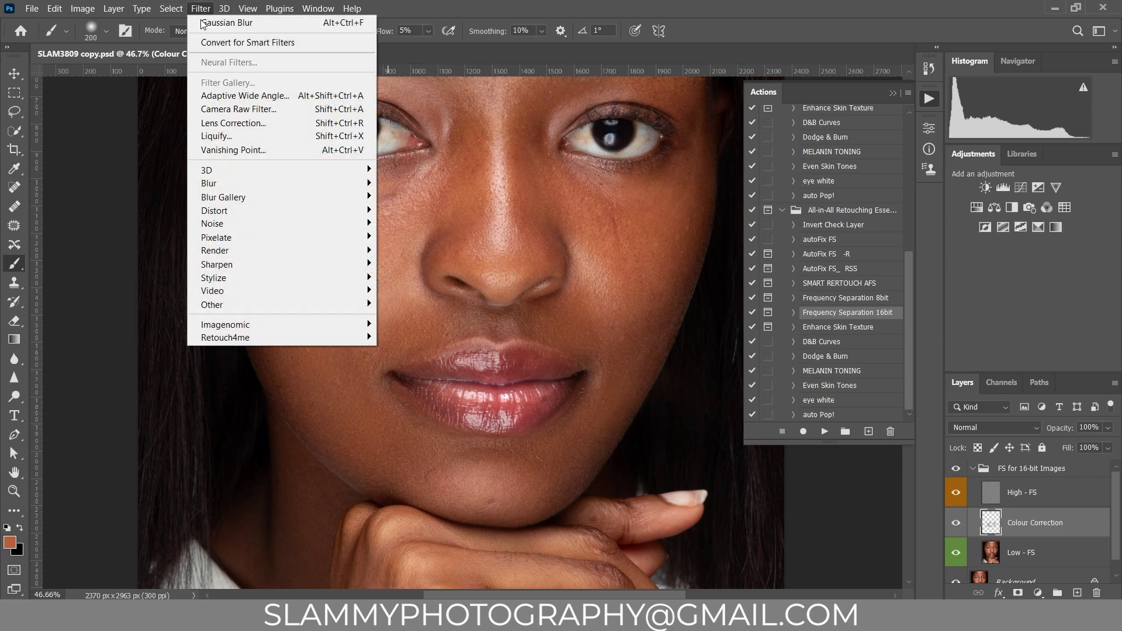
pyautogui.moveTo(287, 183)
pyautogui.click(432, 239)
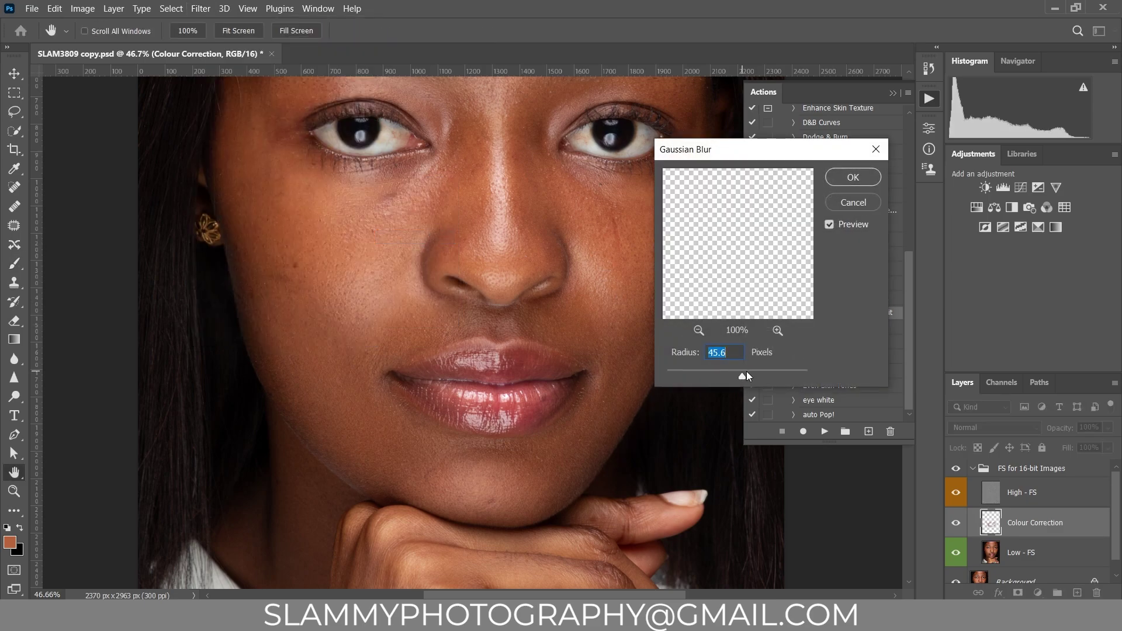
pyautogui.moveTo(746, 372); pyautogui.dragTo(745, 373)
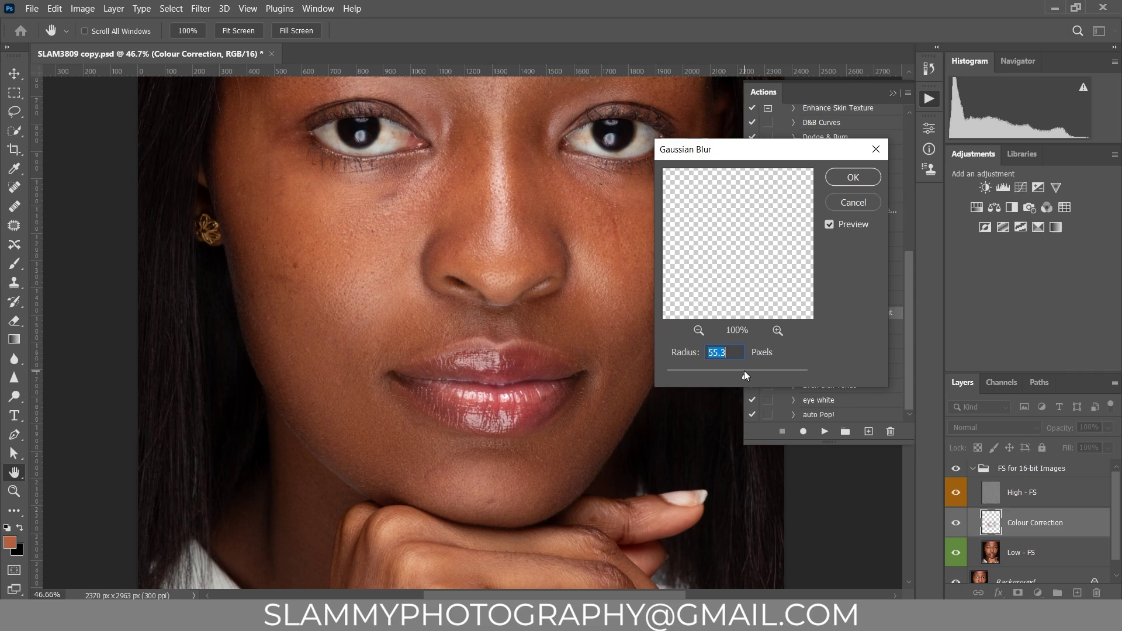
pyautogui.click(835, 176)
pyautogui.press('b')
pyautogui.click(955, 469)
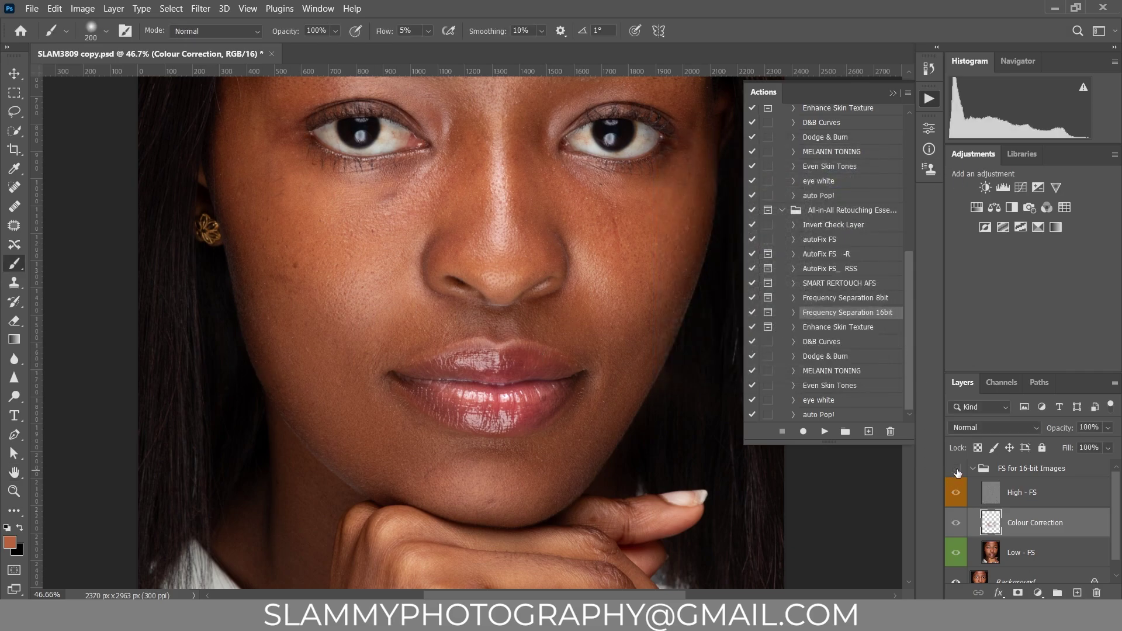
pyautogui.click(955, 469)
# Step: Fit the image on screen, merge the FS for 16-bit Images group and flatten the image
pyautogui.click(248, 8)
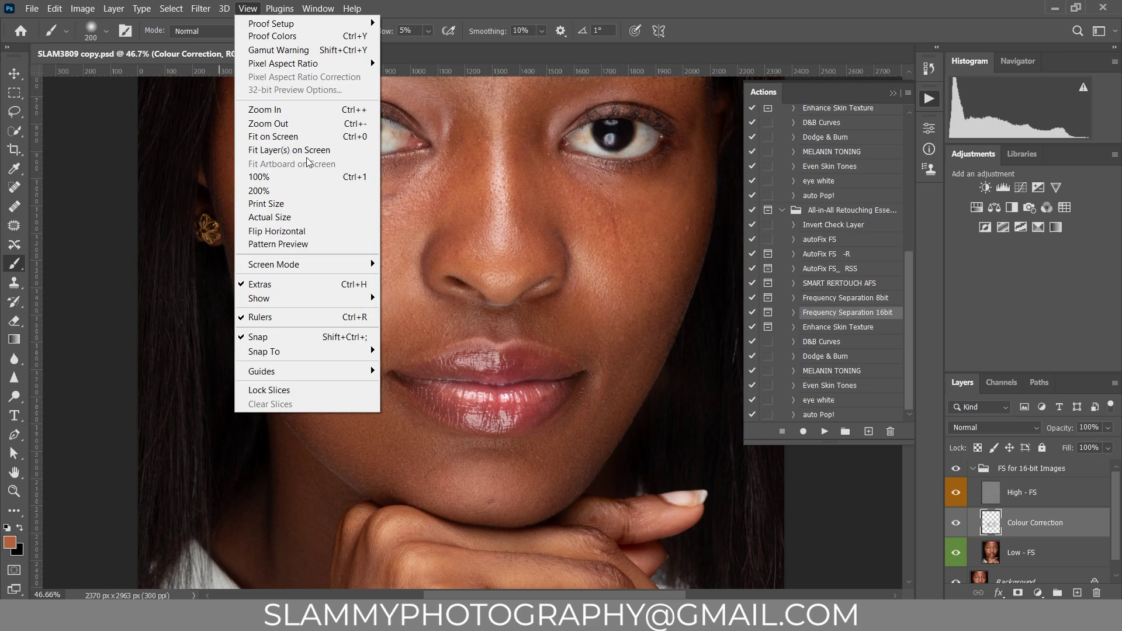
pyautogui.click(307, 138)
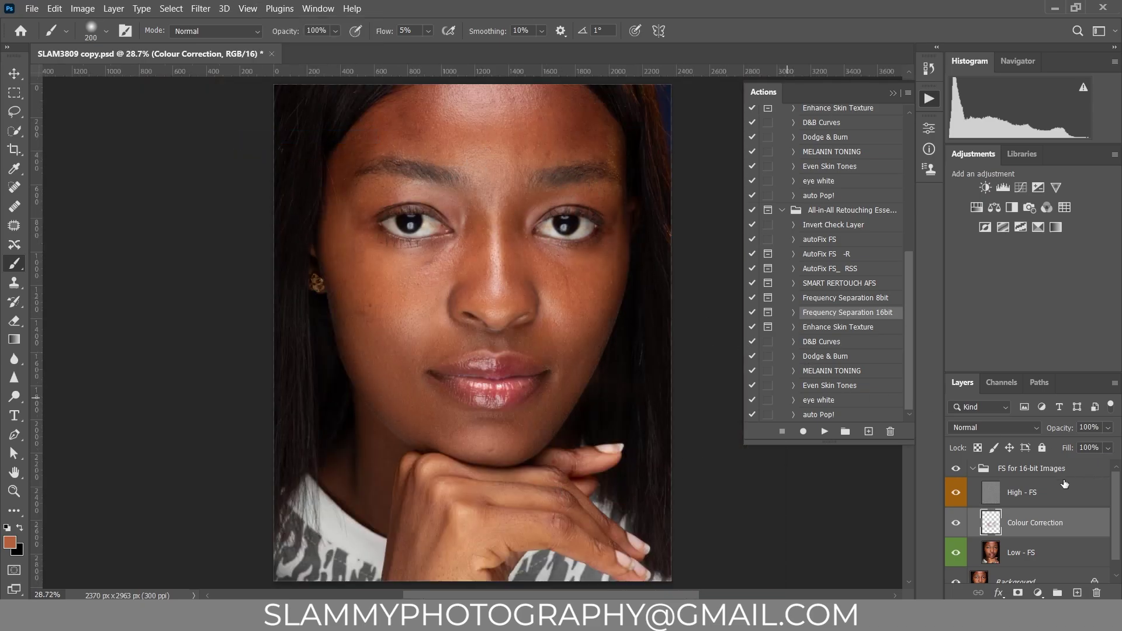
pyautogui.click(1040, 470)
pyautogui.click(975, 469)
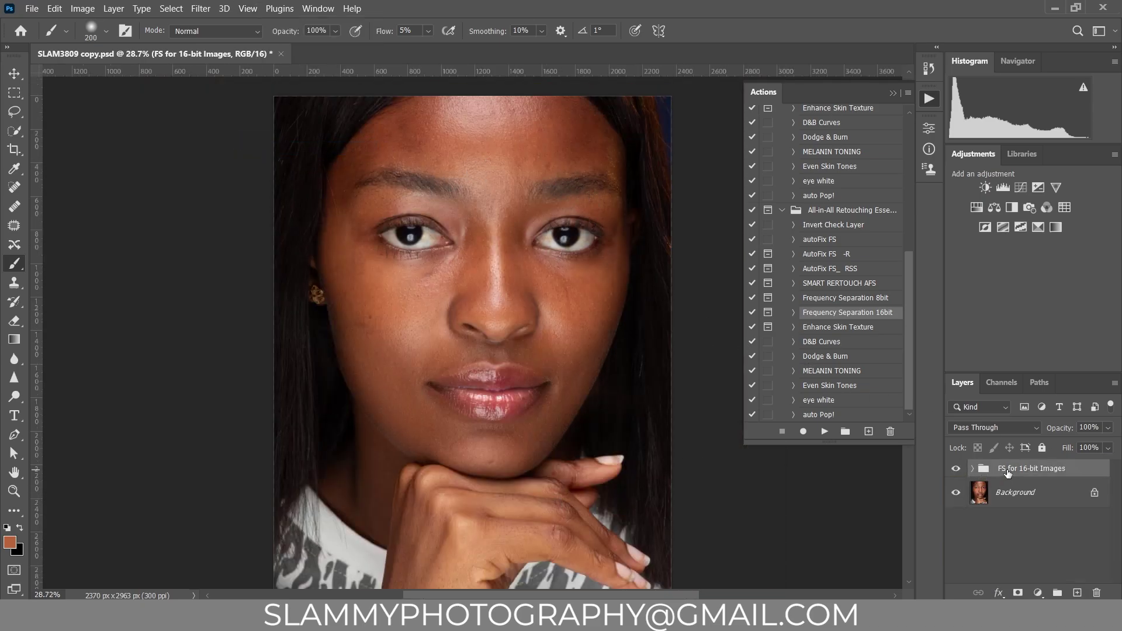
pyautogui.rightClick(1005, 469)
pyautogui.click(886, 488)
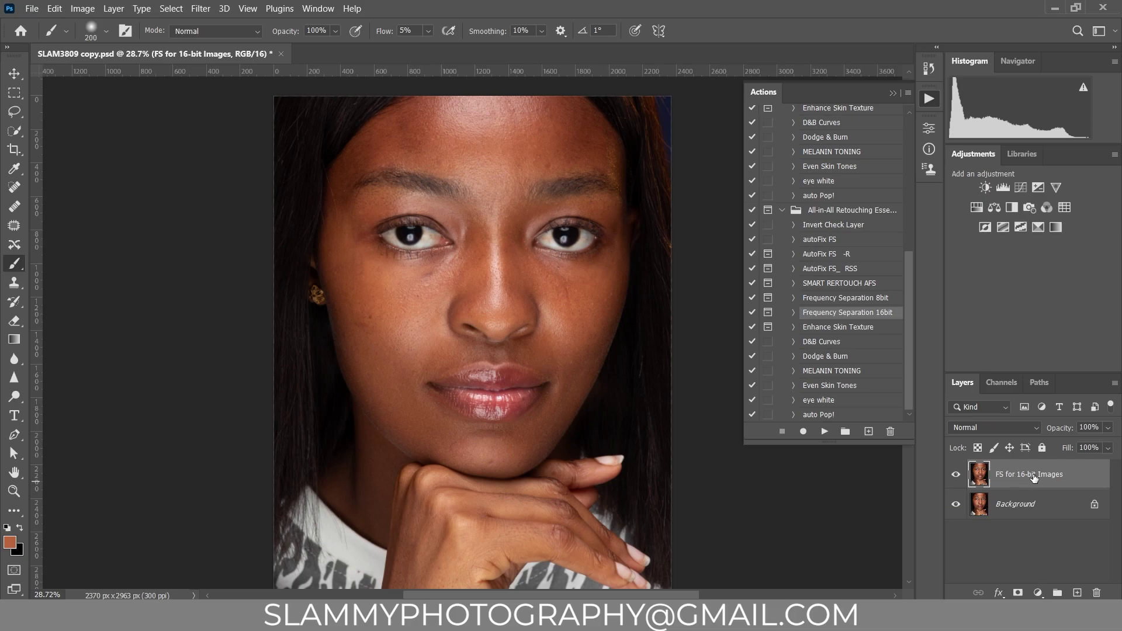
pyautogui.rightClick(1034, 478)
pyautogui.click(931, 459)
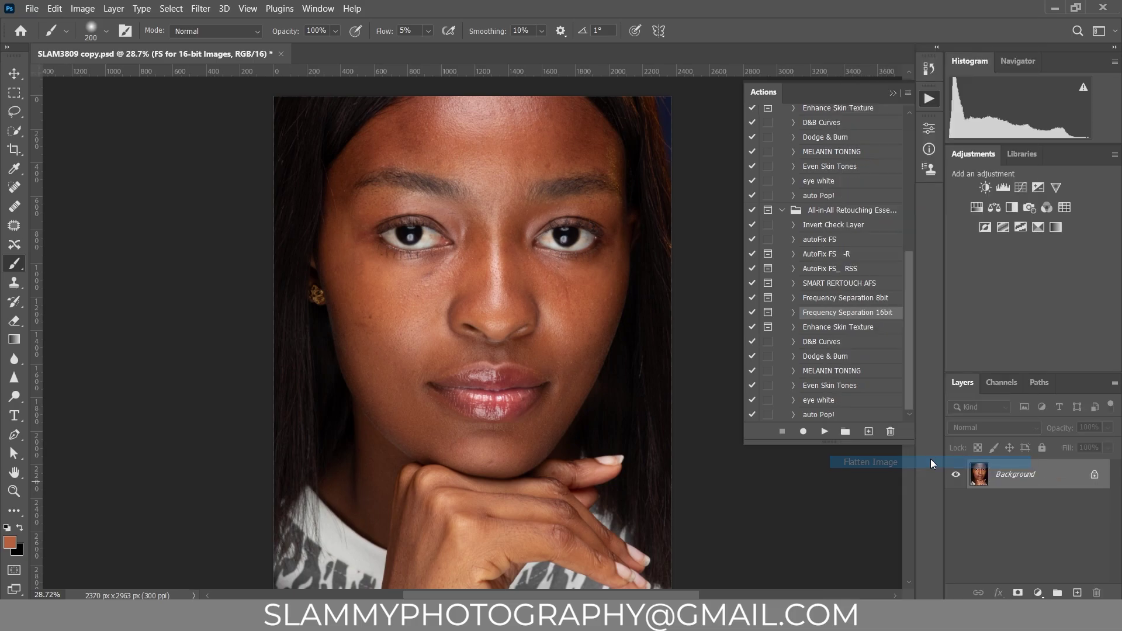
# Step: Run the autoFix FS action and compare the AutoFIX layer zoomed in on the nose
pyautogui.click(822, 241)
pyautogui.click(823, 431)
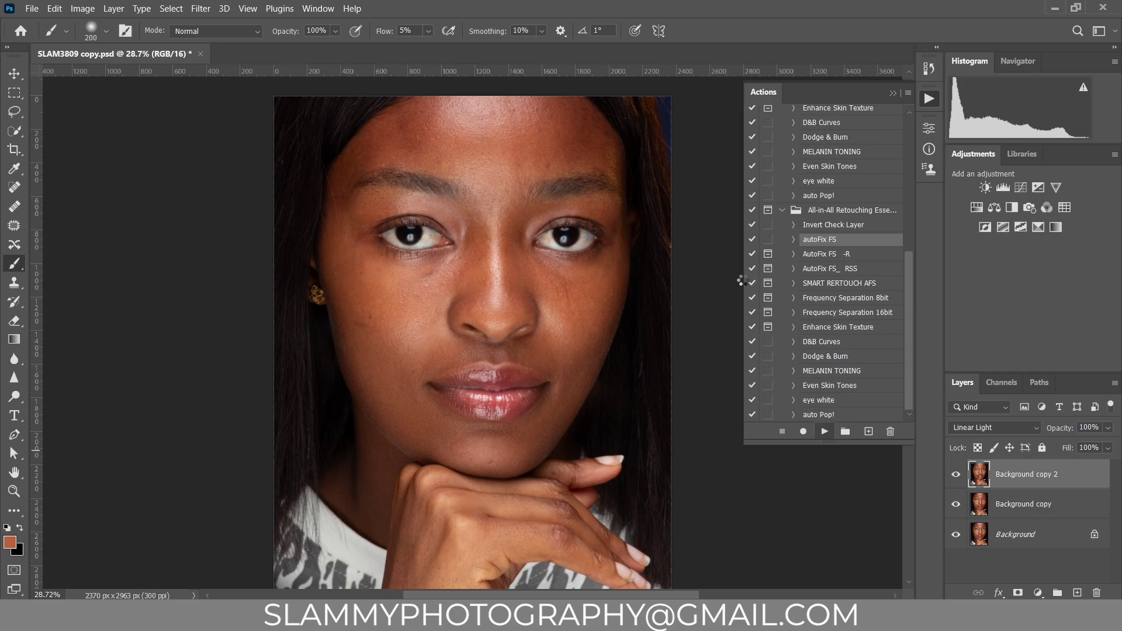
pyautogui.click(14, 491)
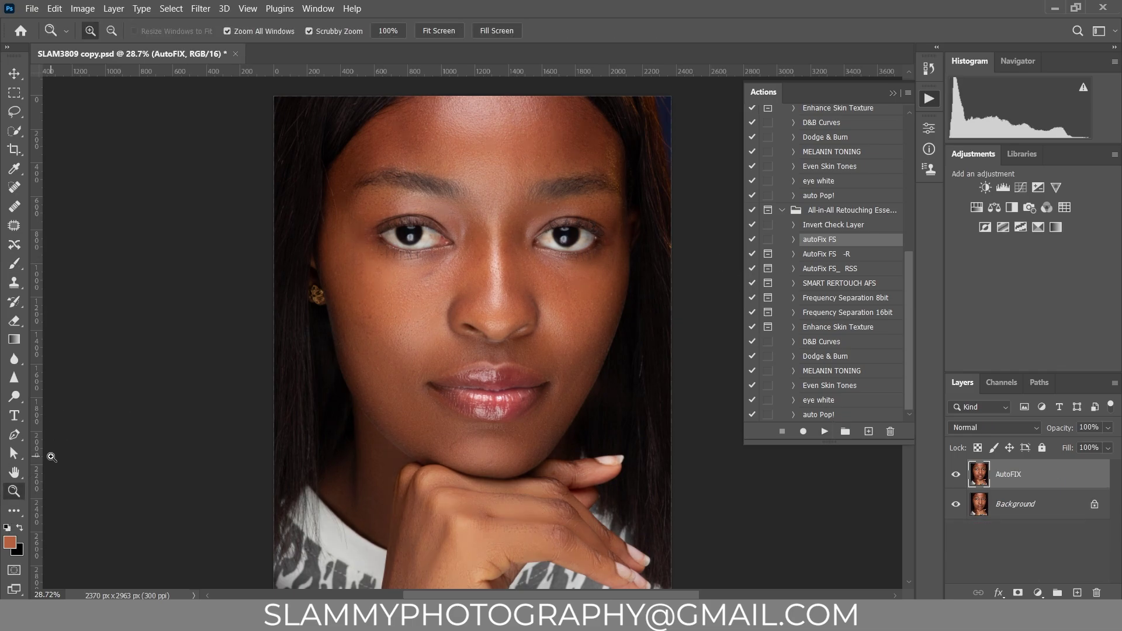
pyautogui.moveTo(451, 315); pyautogui.dragTo(483, 343)
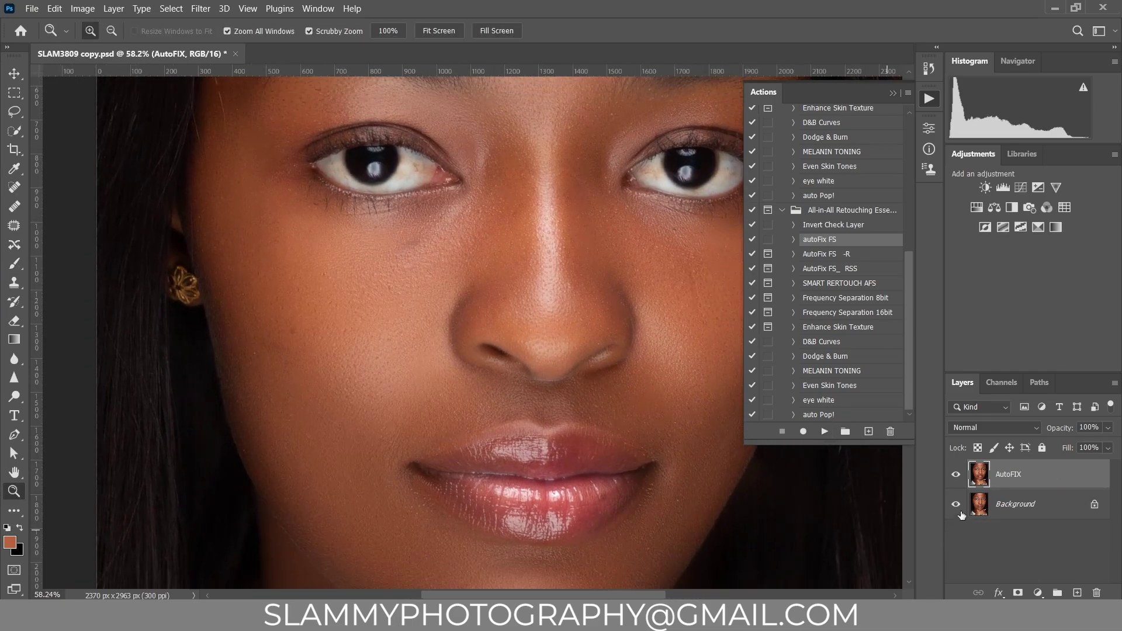
pyautogui.click(956, 475)
pyautogui.click(956, 475)
pyautogui.scroll(5, 505, 340)
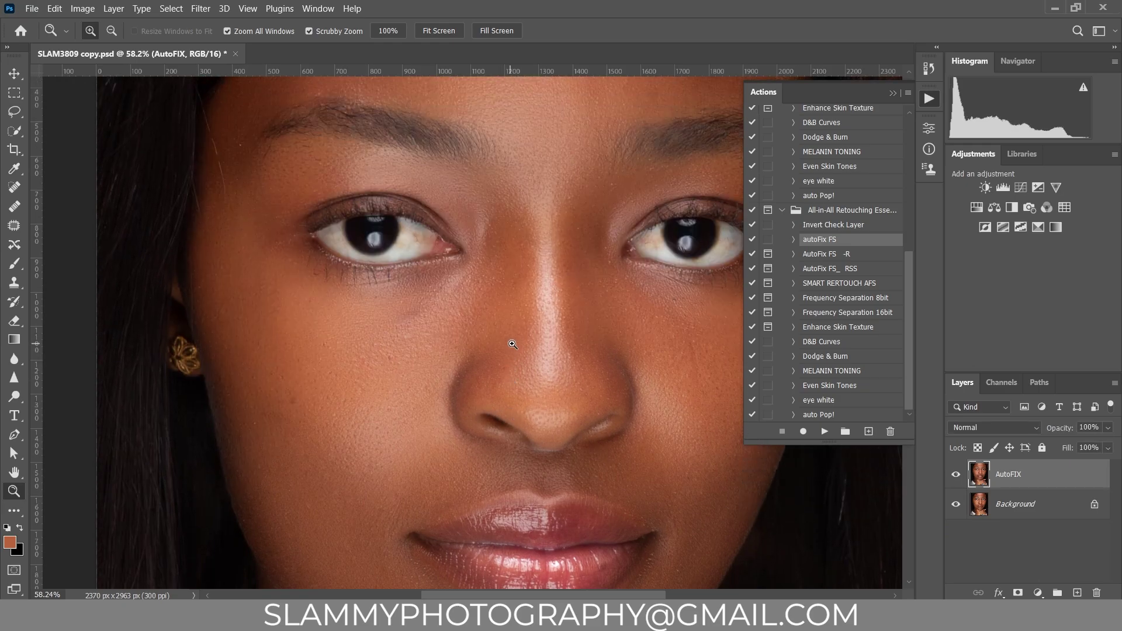
pyautogui.scroll(3, 524, 330)
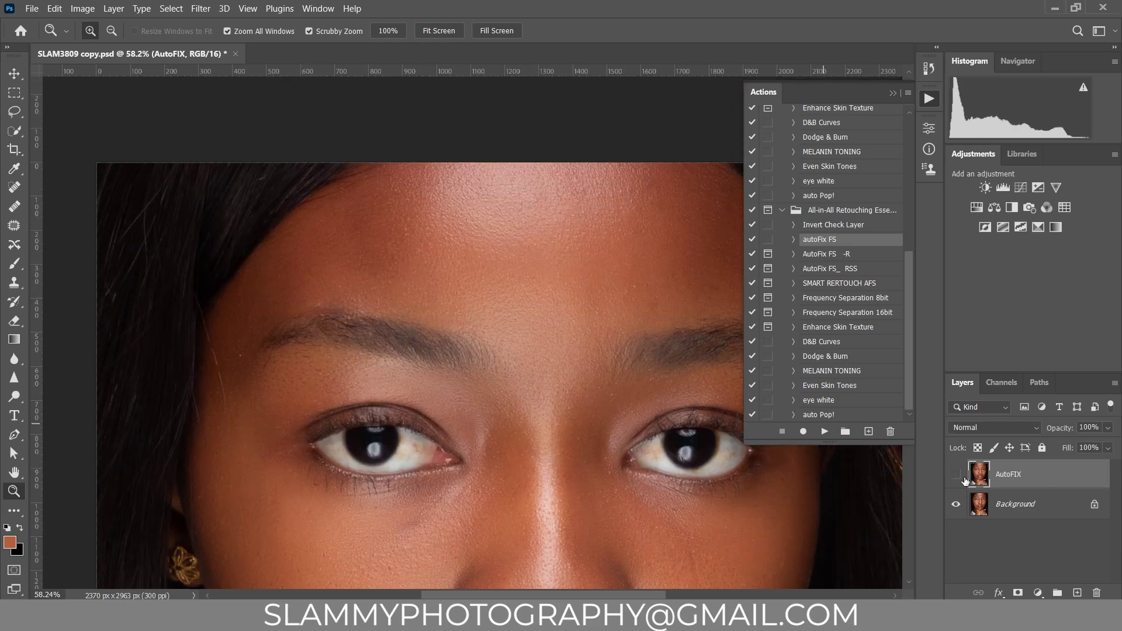
pyautogui.scroll(-5, 371, 392)
pyautogui.scroll(-4, 372, 392)
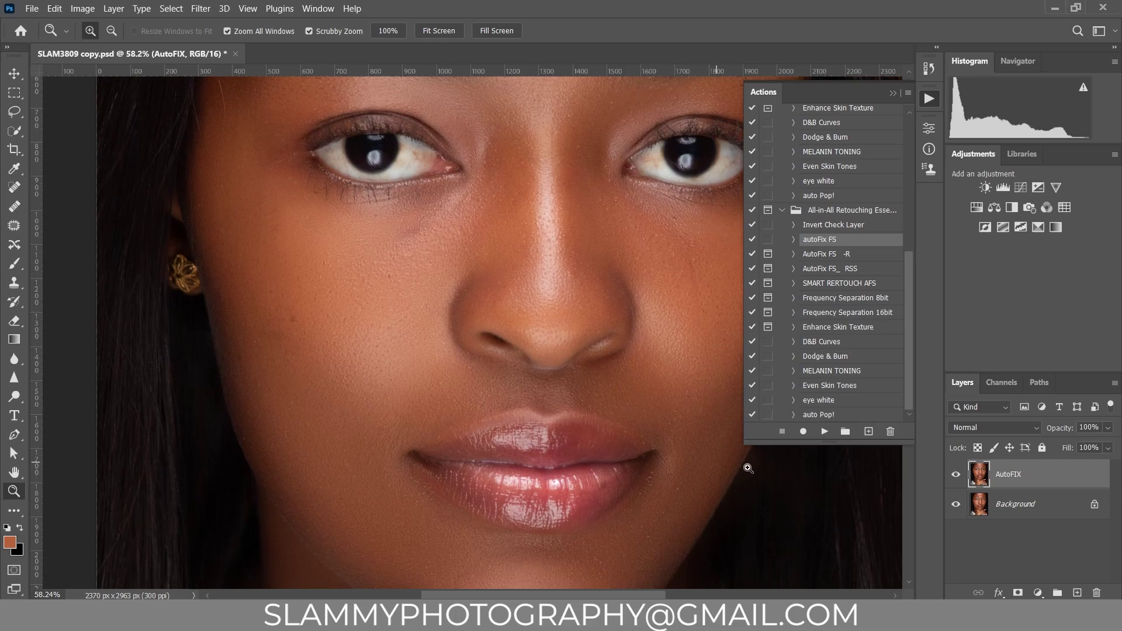
pyautogui.click(956, 476)
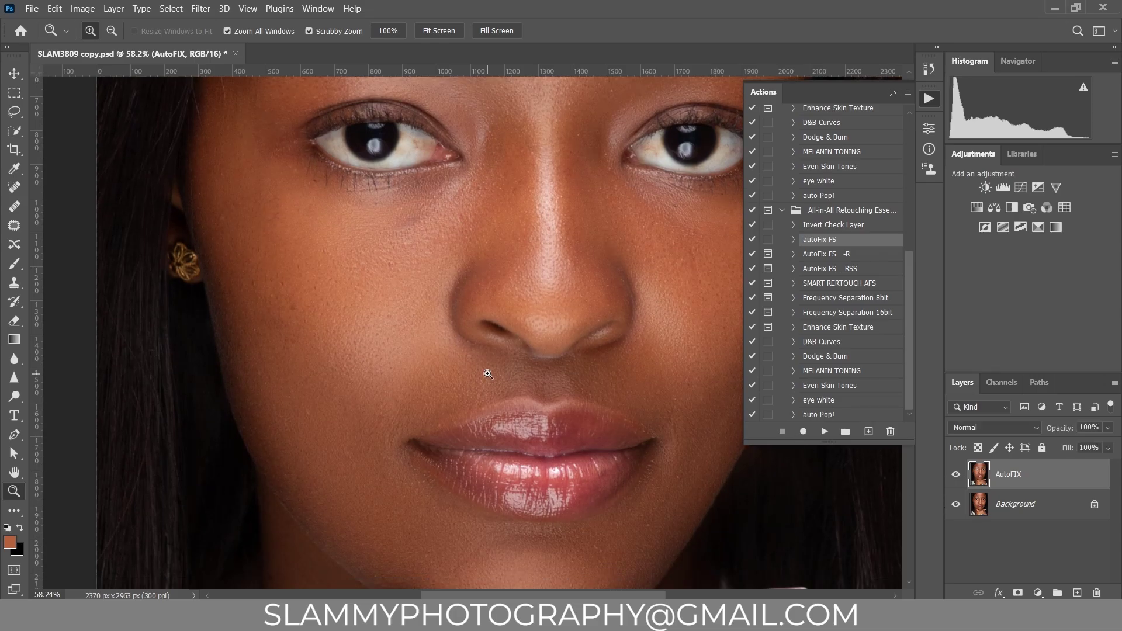
pyautogui.scroll(-8, 956, 476)
pyautogui.click(956, 475)
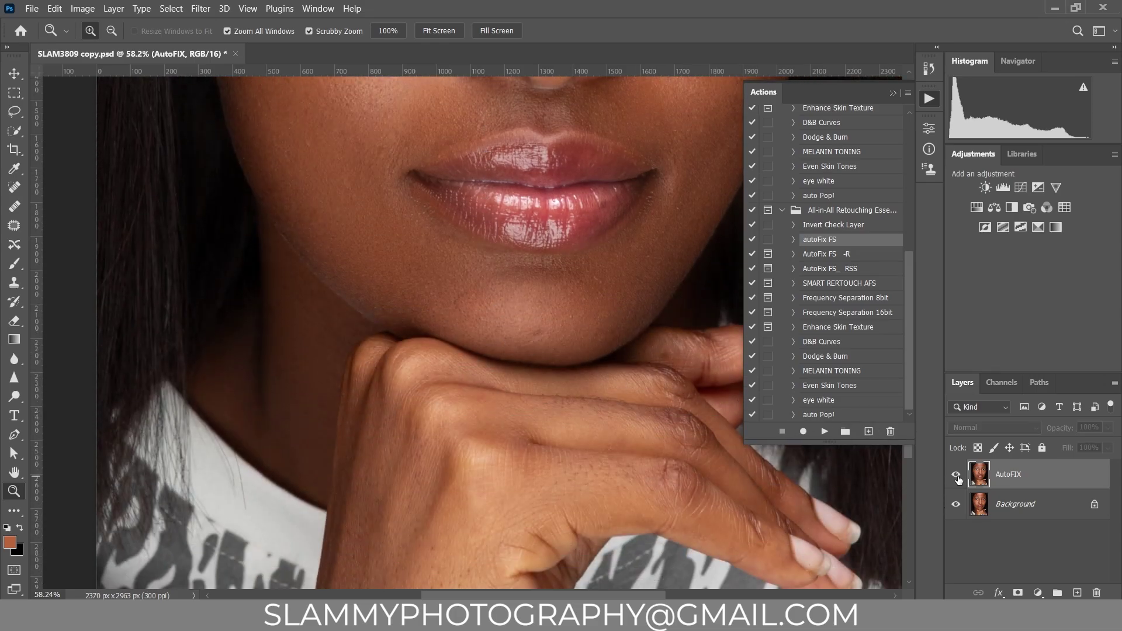
pyautogui.click(247, 8)
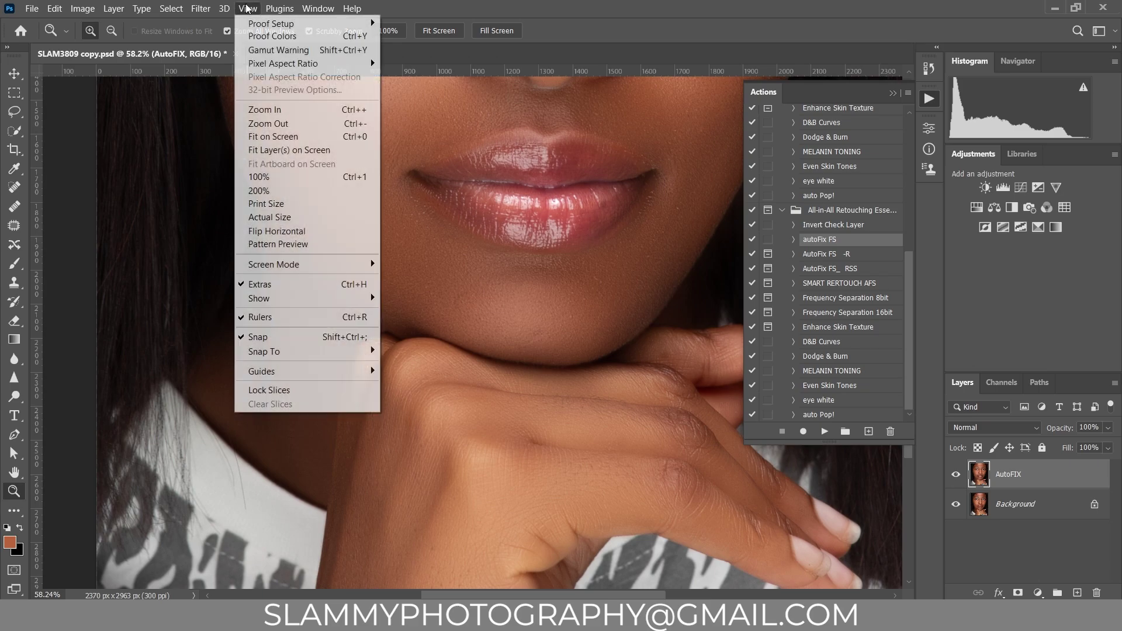
pyautogui.click(283, 129)
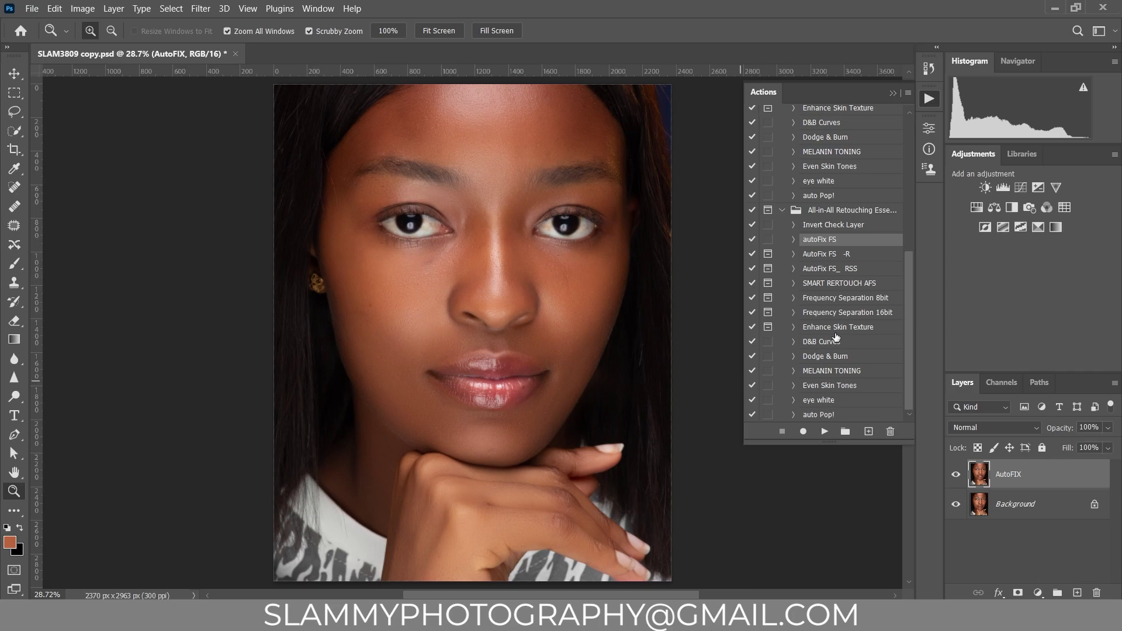
# Step: Run Frequency Separation 16bit with a 6.4-pixel blur and select the Low - FS layer
pyautogui.click(850, 314)
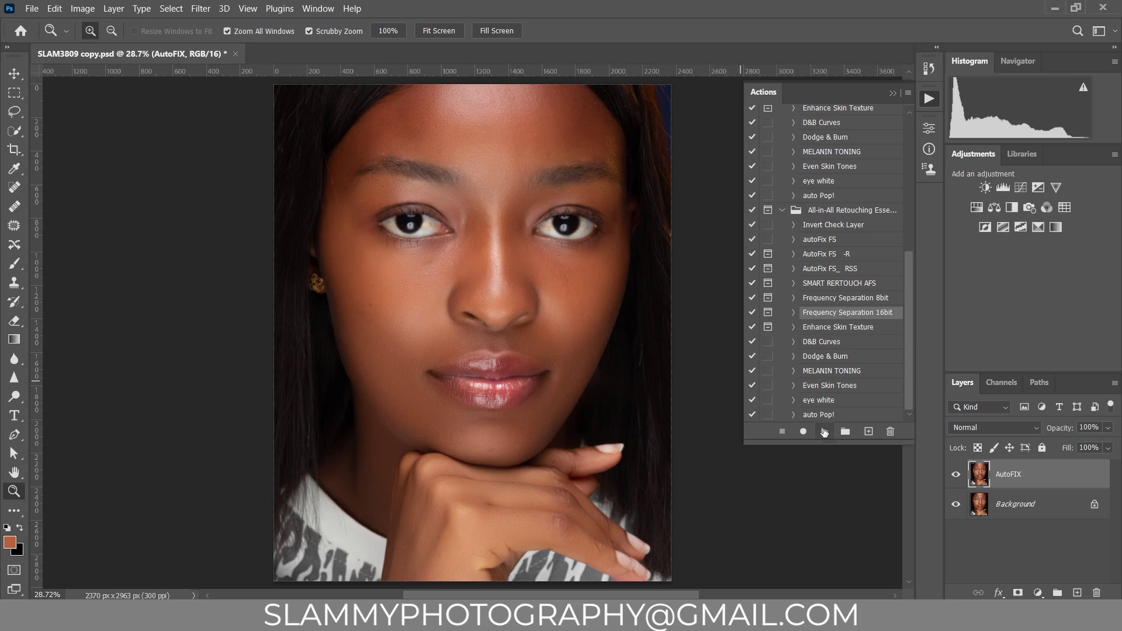
pyautogui.click(824, 432)
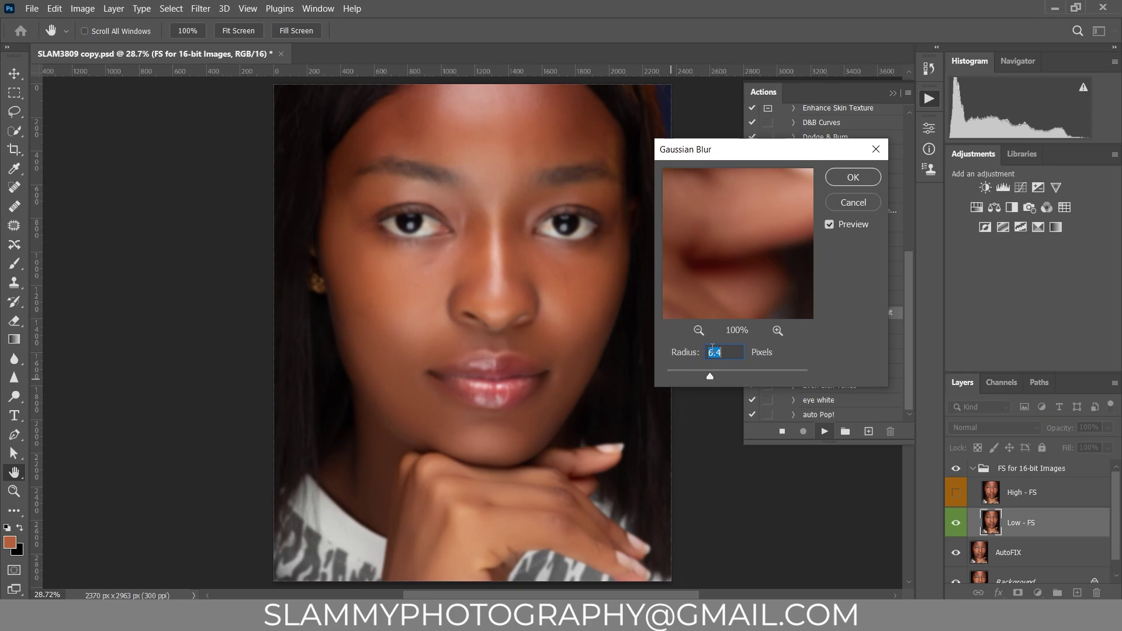
pyautogui.click(870, 186)
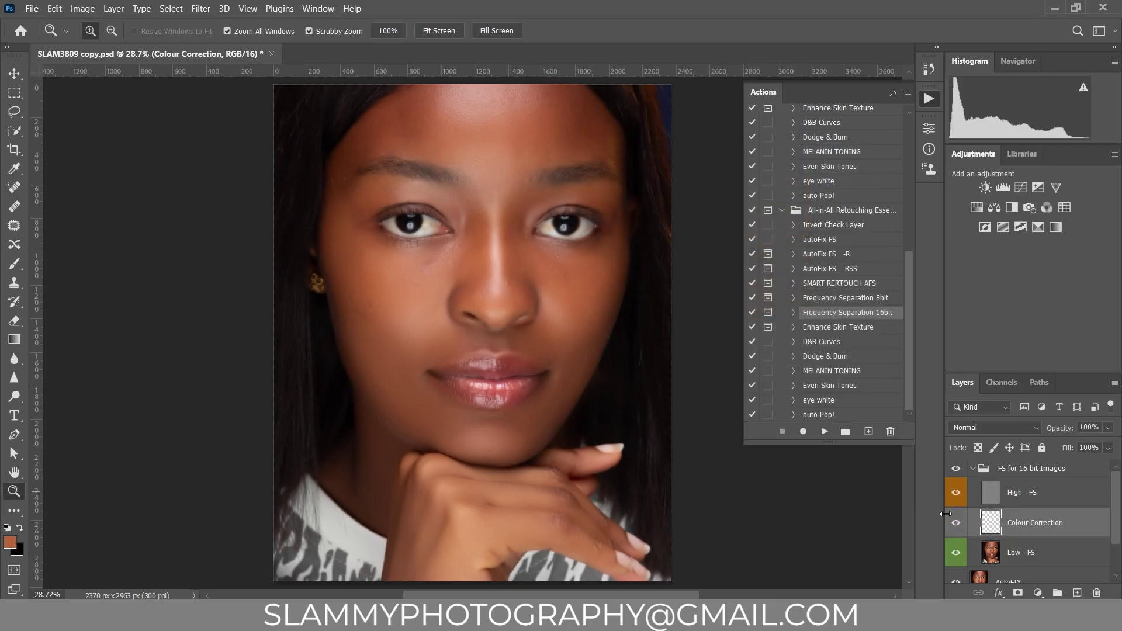
pyautogui.click(994, 552)
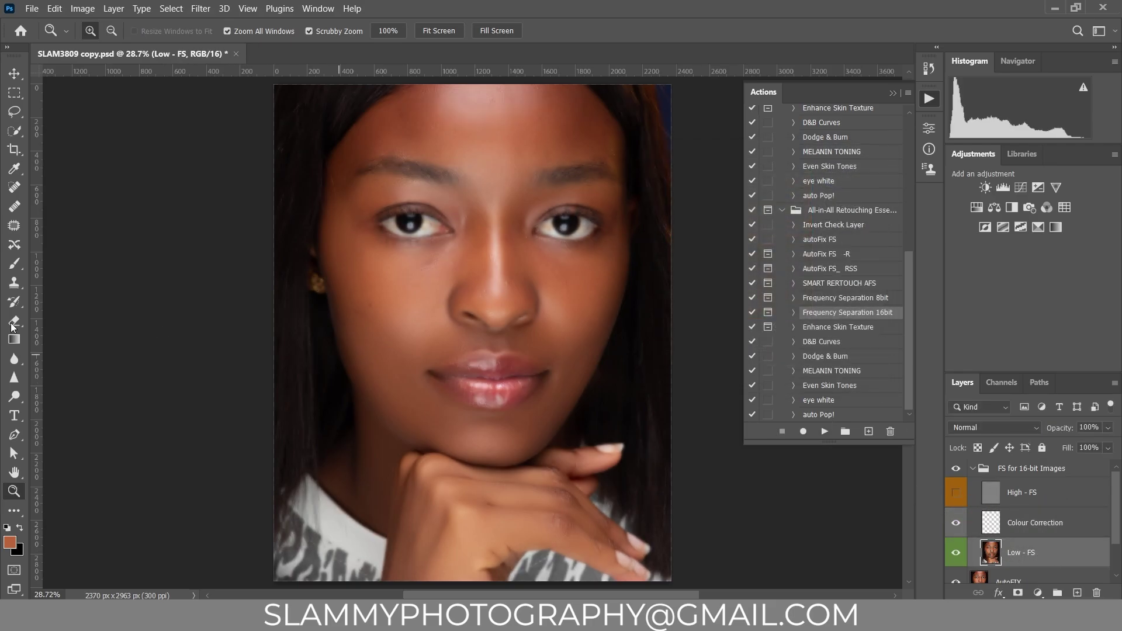
# Step: Load skin colour into a 400 px Mixer Brush and blend the forehead tones
pyautogui.press('b')
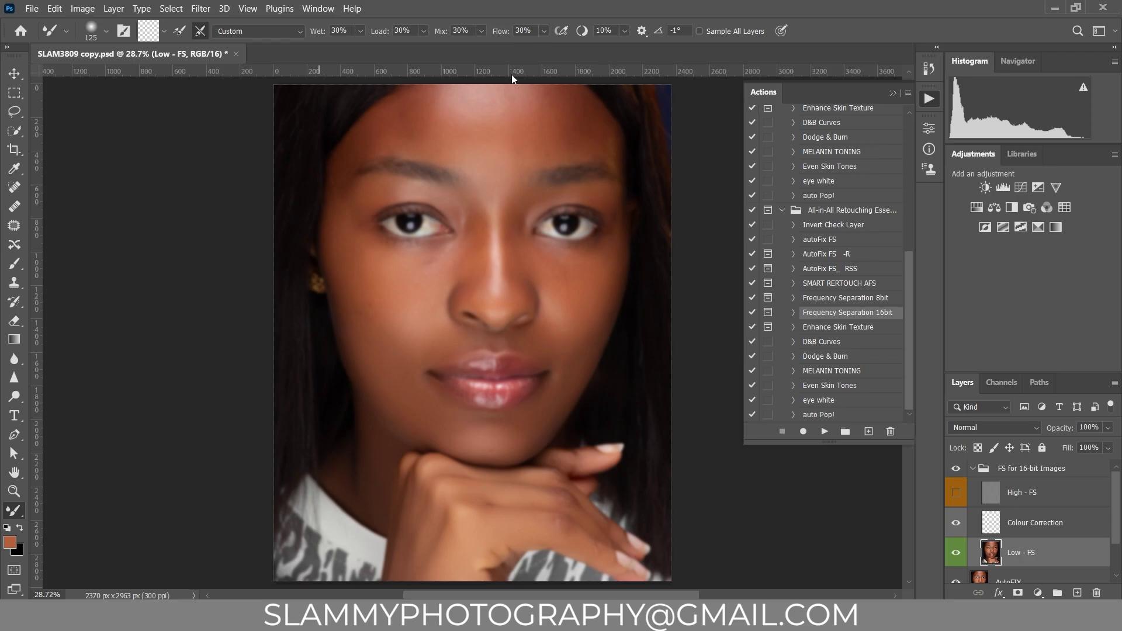
pyautogui.scroll(4, 521, 394)
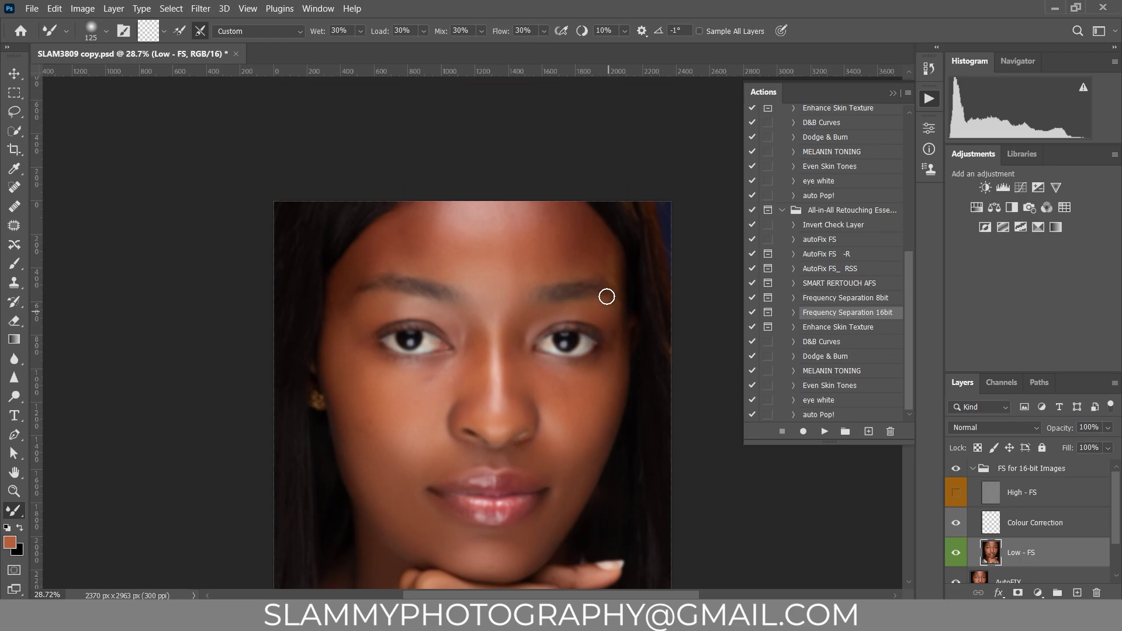
pyautogui.keyDown('alt'); pyautogui.click(561, 279); pyautogui.keyUp('alt')
pyautogui.press(']')
pyautogui.press(']')
pyautogui.press(']')
pyautogui.press(']')
pyautogui.press(']')
pyautogui.press(']')
pyautogui.press(']')
pyautogui.press(']')
pyautogui.press(']')
pyautogui.press(']')
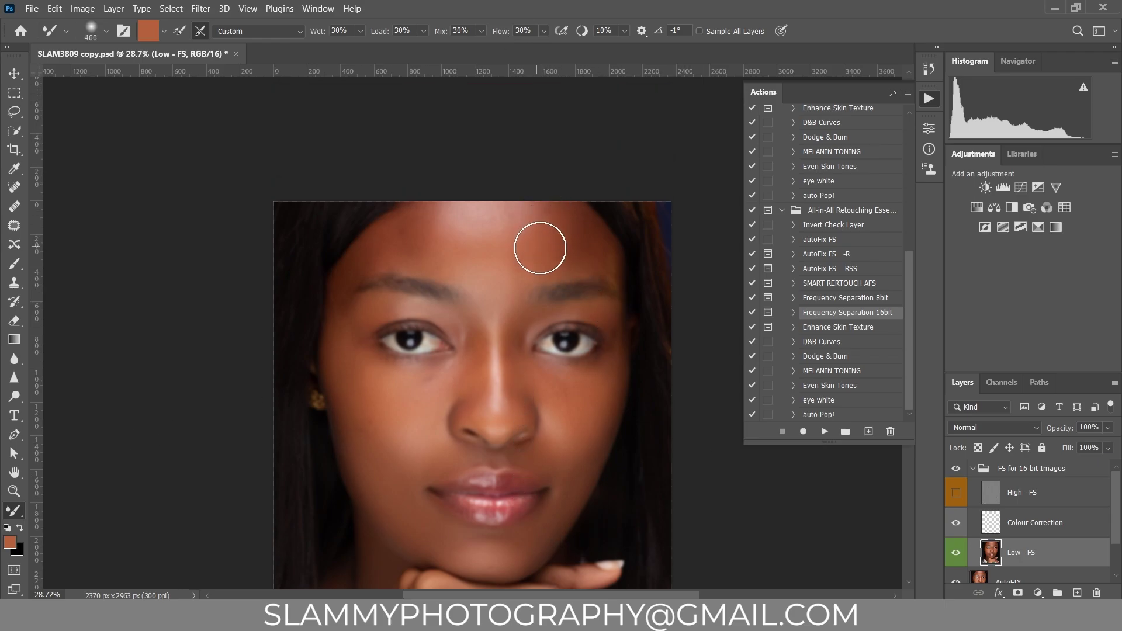
pyautogui.moveTo(540, 249); pyautogui.dragTo(543, 210)
# Step: Continue blending the forehead skin, varying the Mixer Brush size between 250 and 500
pyautogui.press('[')
pyautogui.press('[')
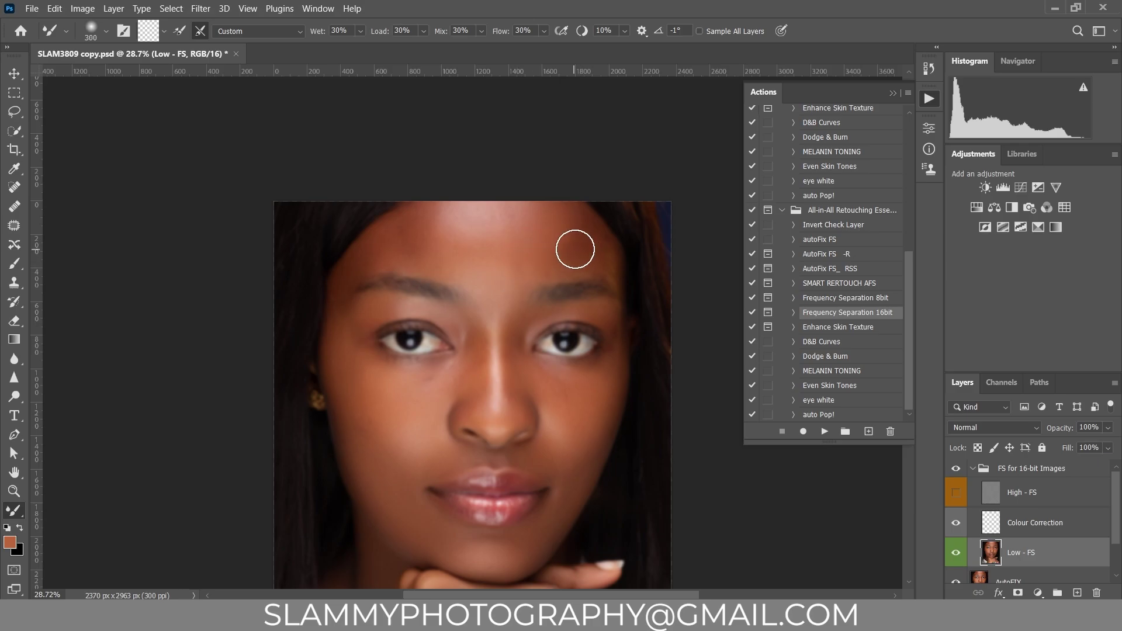
pyautogui.press(']')
pyautogui.press(']')
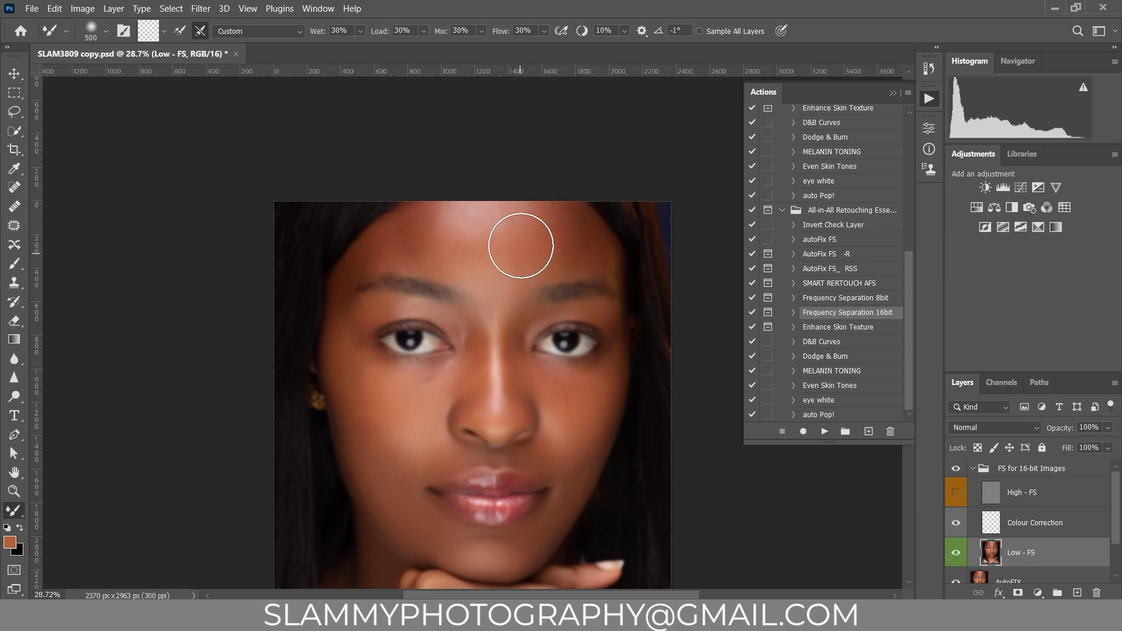
pyautogui.press('[')
pyautogui.press('[')
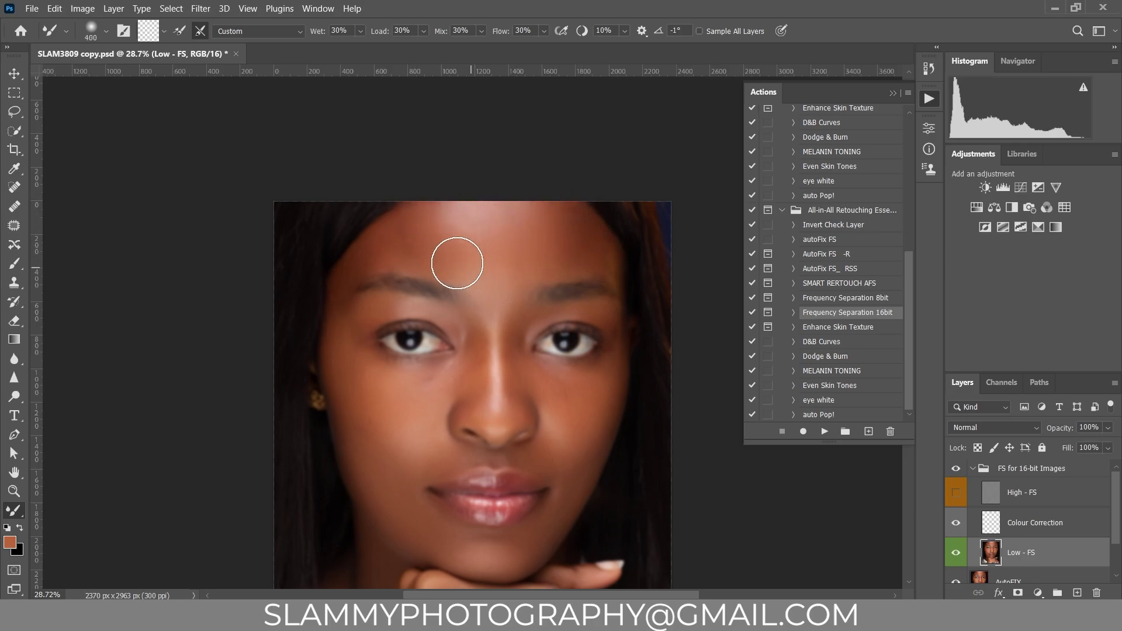
pyautogui.press('[')
pyautogui.press('[')
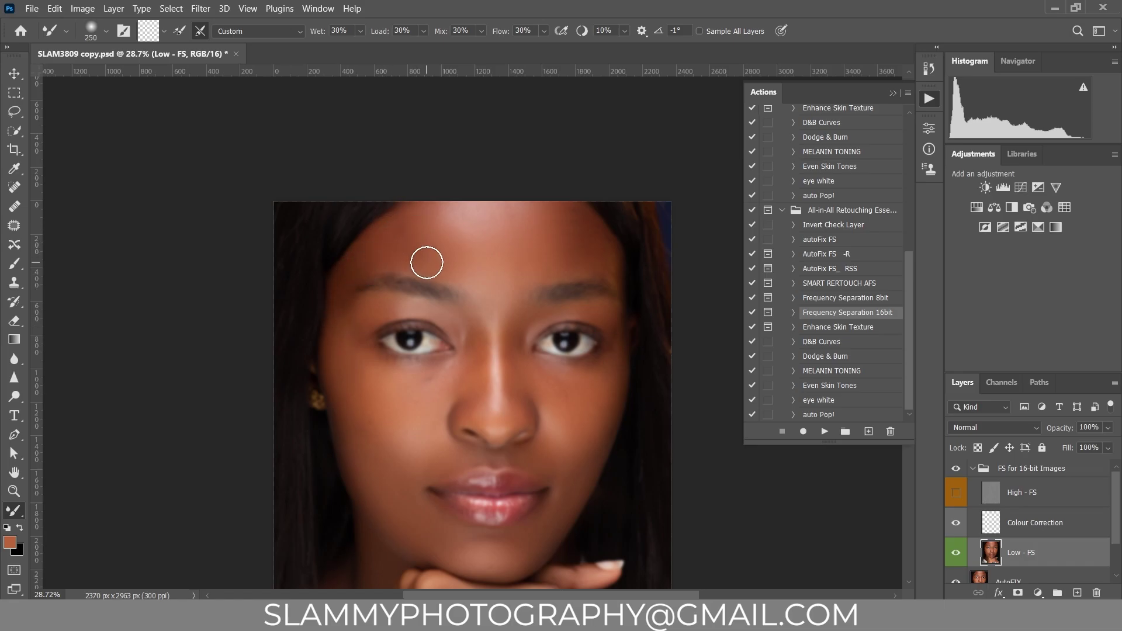
pyautogui.press(']')
pyautogui.press(']')
pyautogui.press('[')
pyautogui.scroll(-1, 461, 222)
pyautogui.press(']')
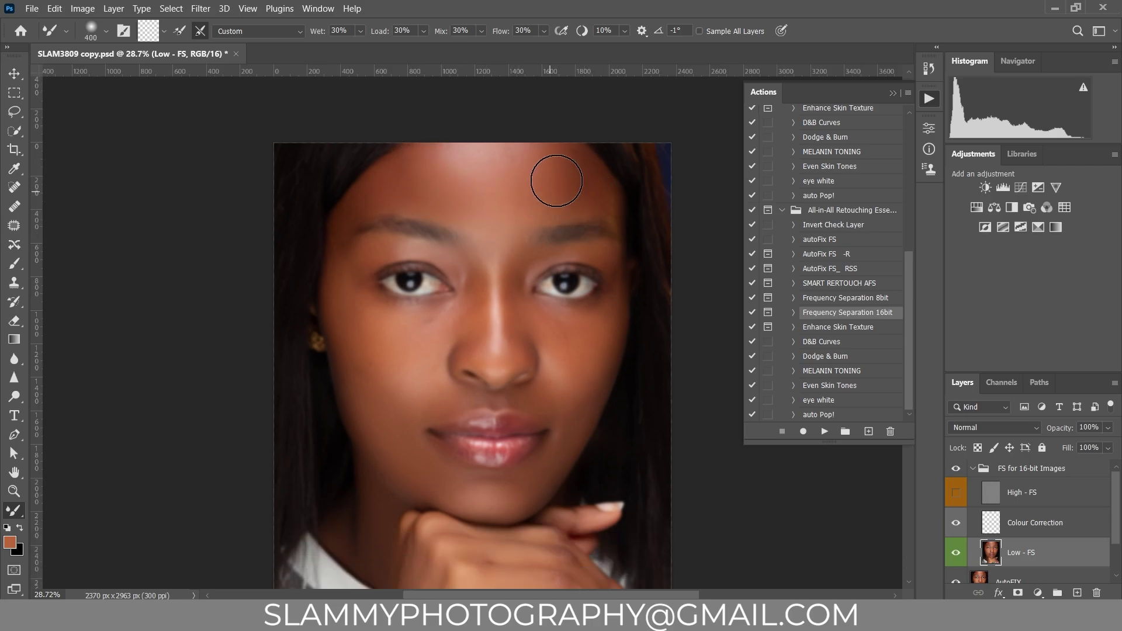
pyautogui.press('[')
pyautogui.press('[')
pyautogui.press('[')
pyautogui.press(']')
# Step: Select the All-in-All action set, then blend the cheek and chin tones with the resized Mixer Brush
pyautogui.click(789, 211)
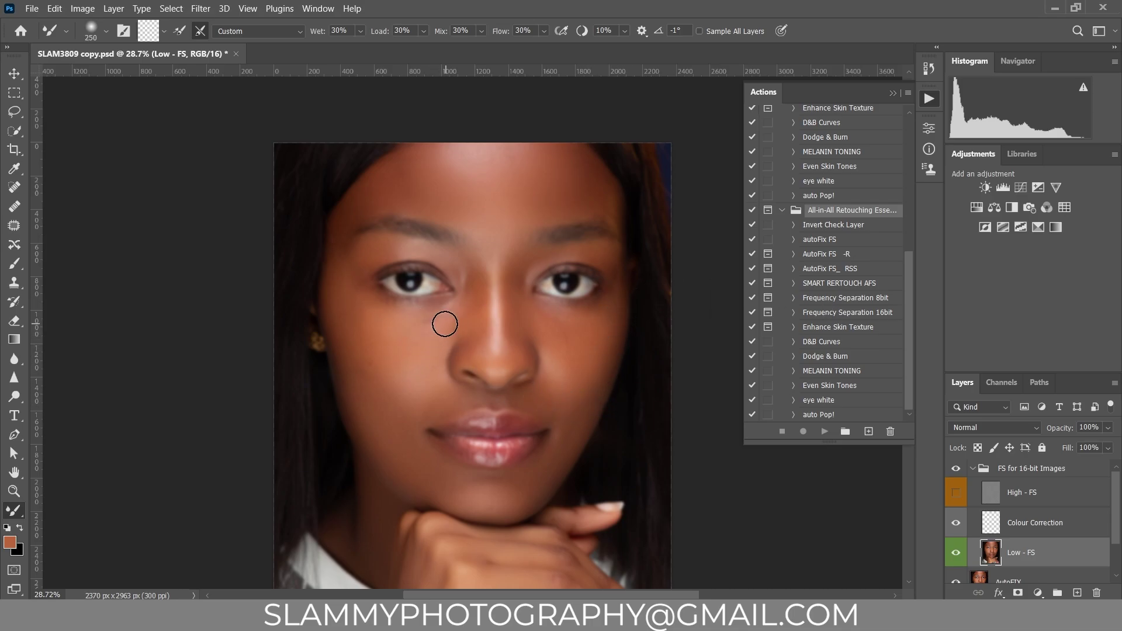
pyautogui.press('[')
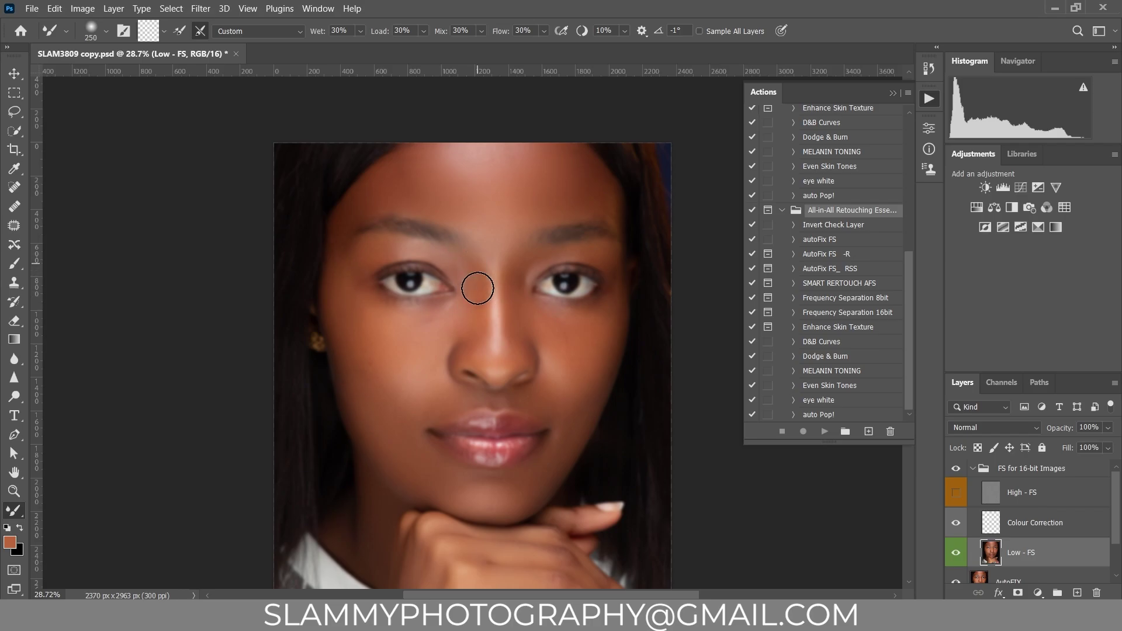
pyautogui.press(']')
pyautogui.press(']')
pyautogui.press(']')
pyautogui.press(']')
pyautogui.moveTo(380, 353); pyautogui.dragTo(401, 380)
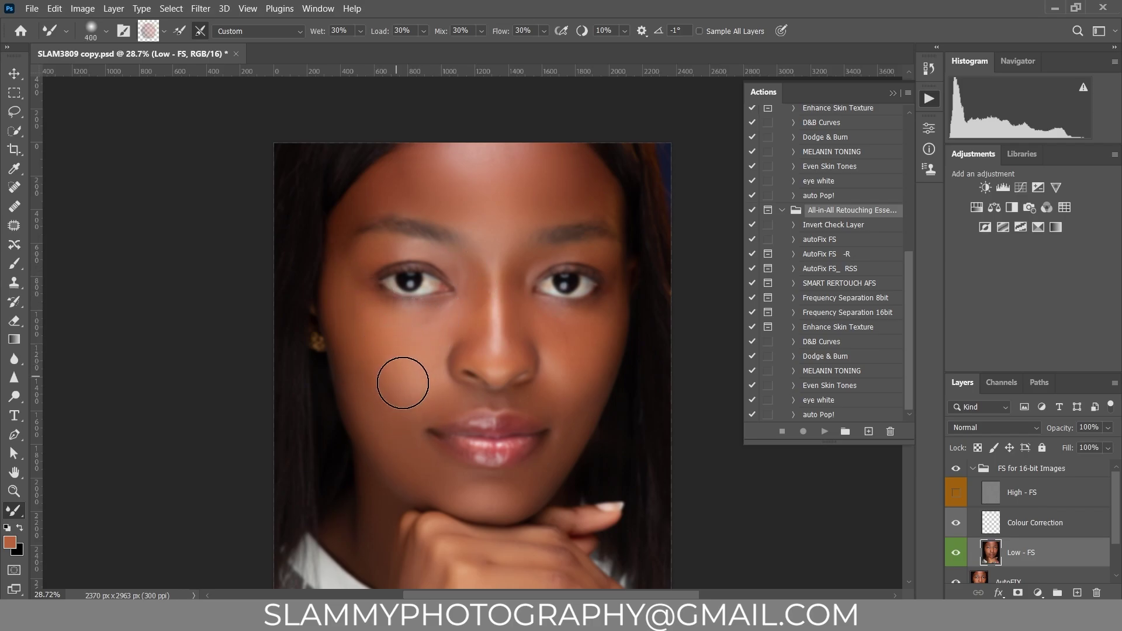
pyautogui.press('[')
pyautogui.press('[')
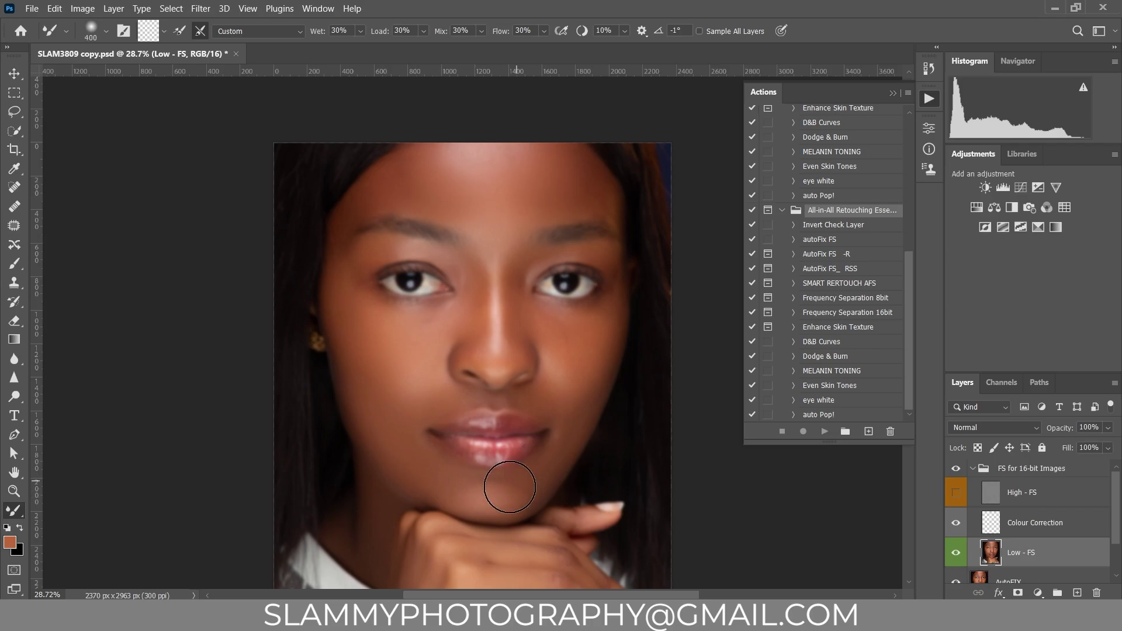
pyautogui.moveTo(580, 401); pyautogui.dragTo(572, 374)
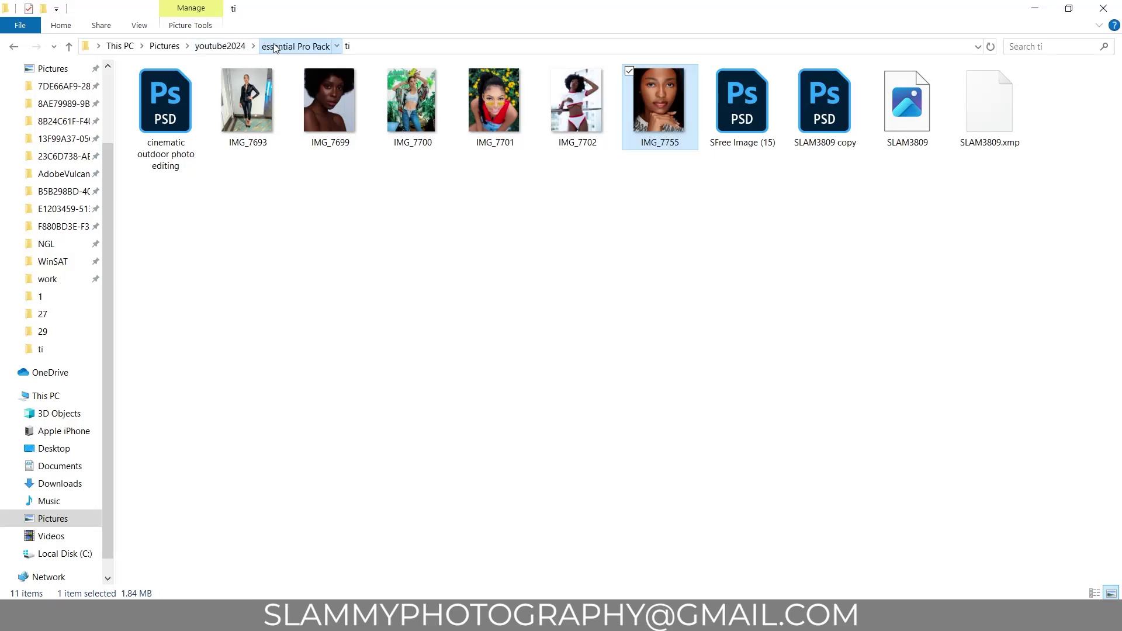
# Step: Browse ALL-IN-ALL, Backgrounds for manipulations, OVERLAY PACK and Background effects folders
pyautogui.click(295, 47)
pyautogui.doubleClick(181, 125)
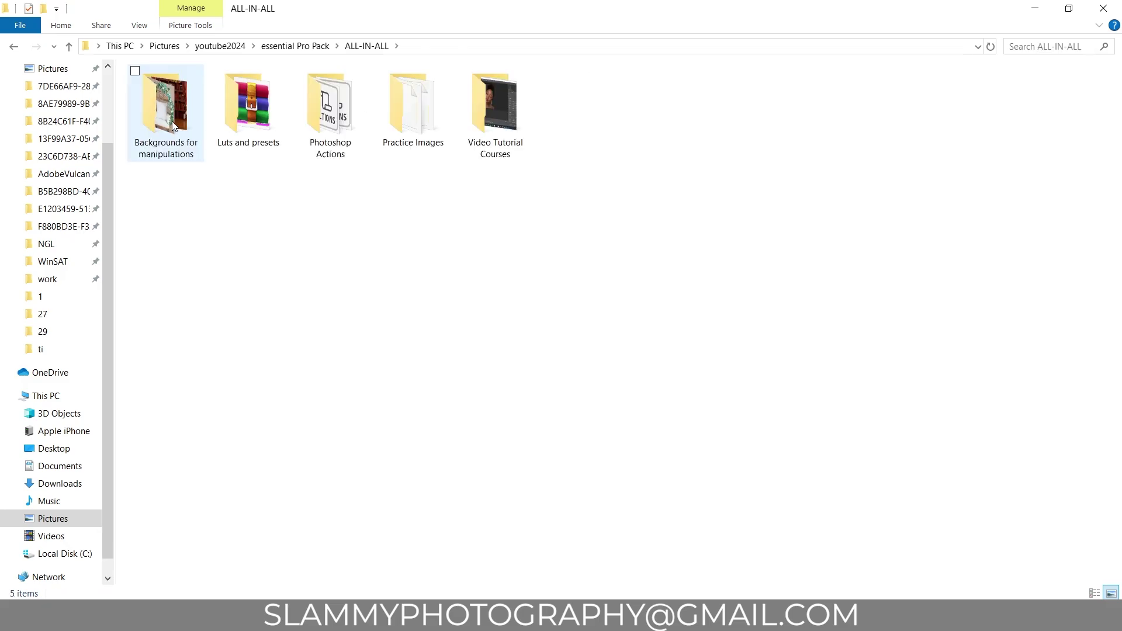
pyautogui.doubleClick(182, 128)
pyautogui.scroll(-15, 652, 407)
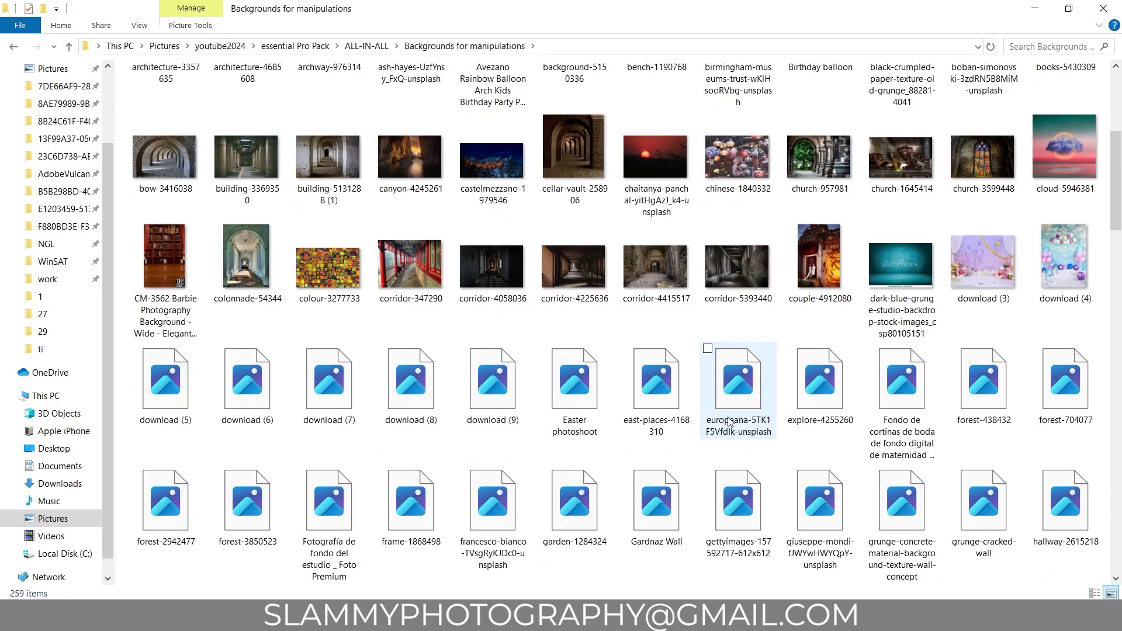
pyautogui.scroll(15, 327, 259)
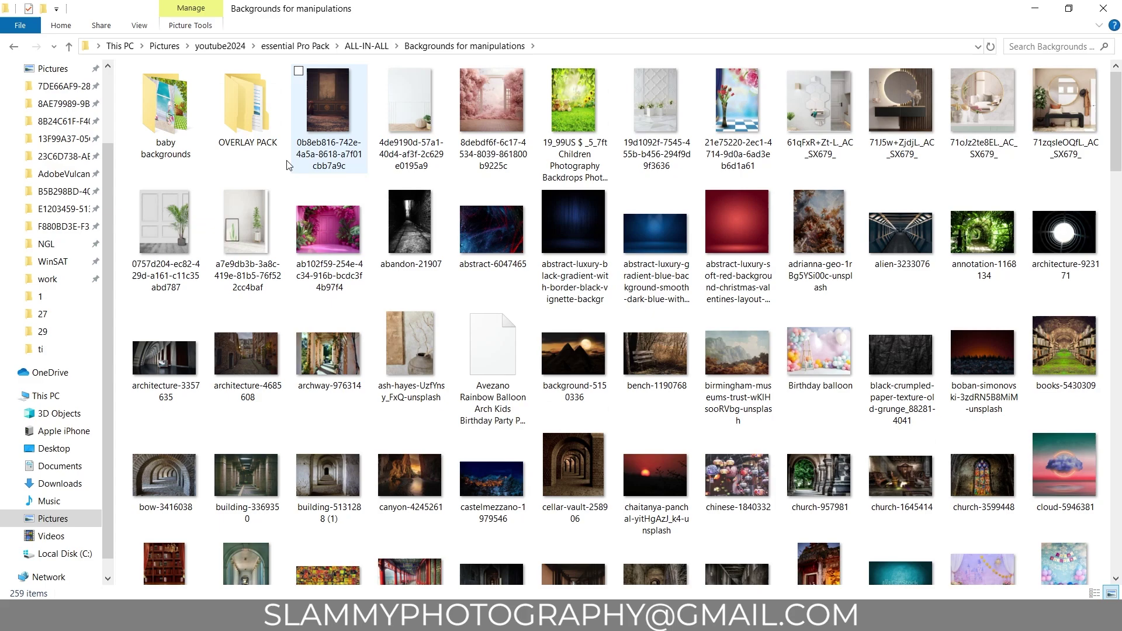
pyautogui.doubleClick(245, 108)
pyautogui.click(159, 110)
pyautogui.doubleClick(159, 110)
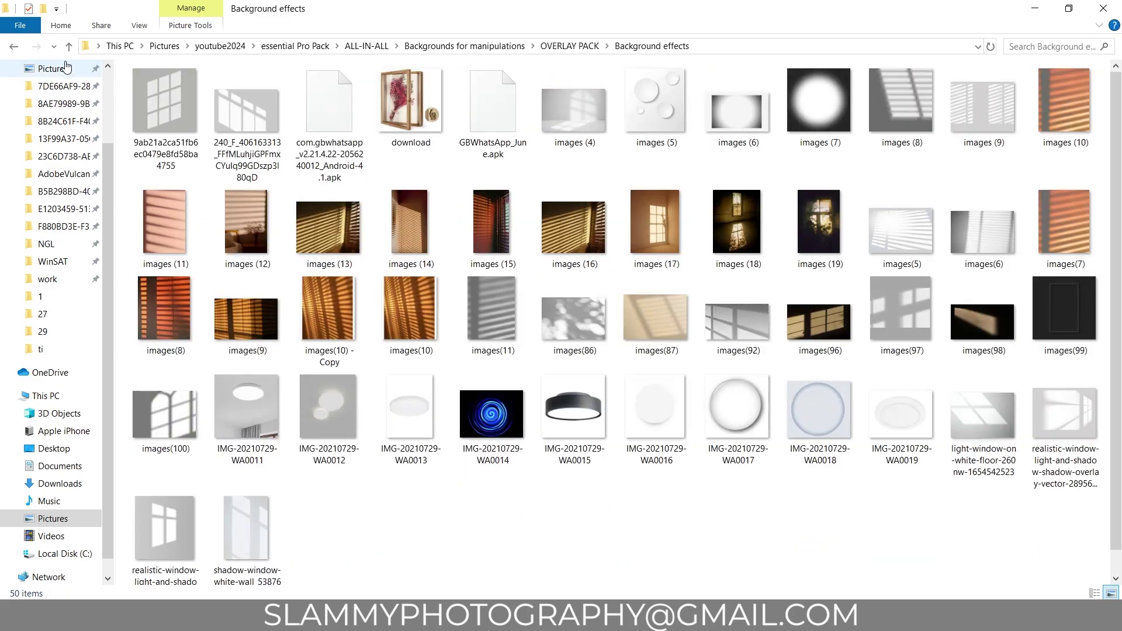
# Step: Return to ALL-IN-ALL, view LUTs Specials, and settle in the Luts and presets folder
pyautogui.click(363, 47)
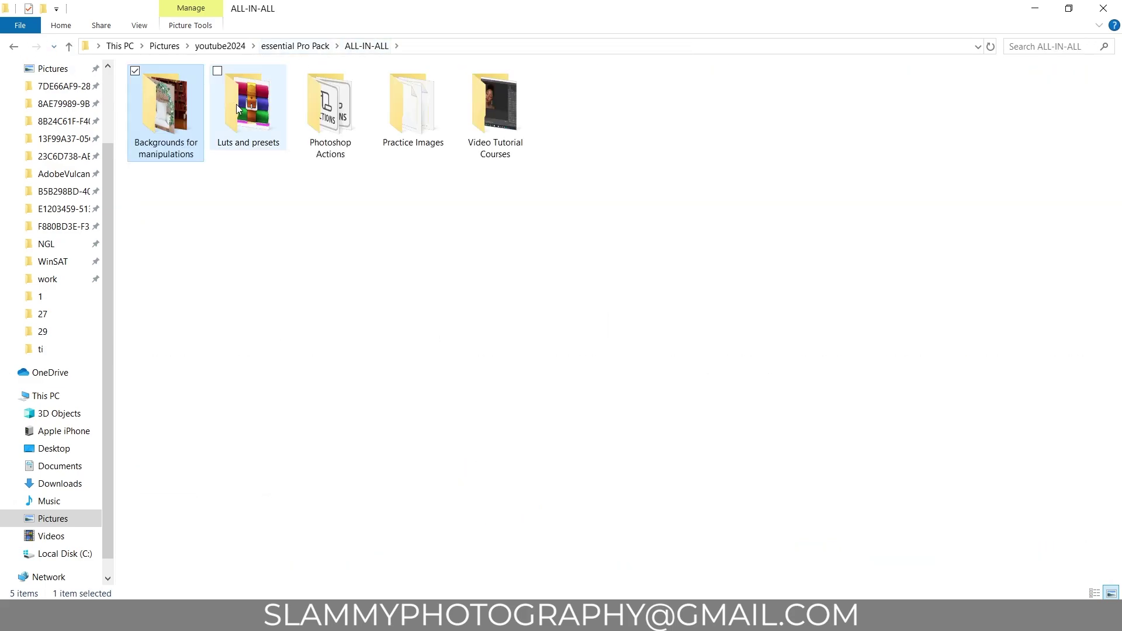
pyautogui.moveTo(242, 111)
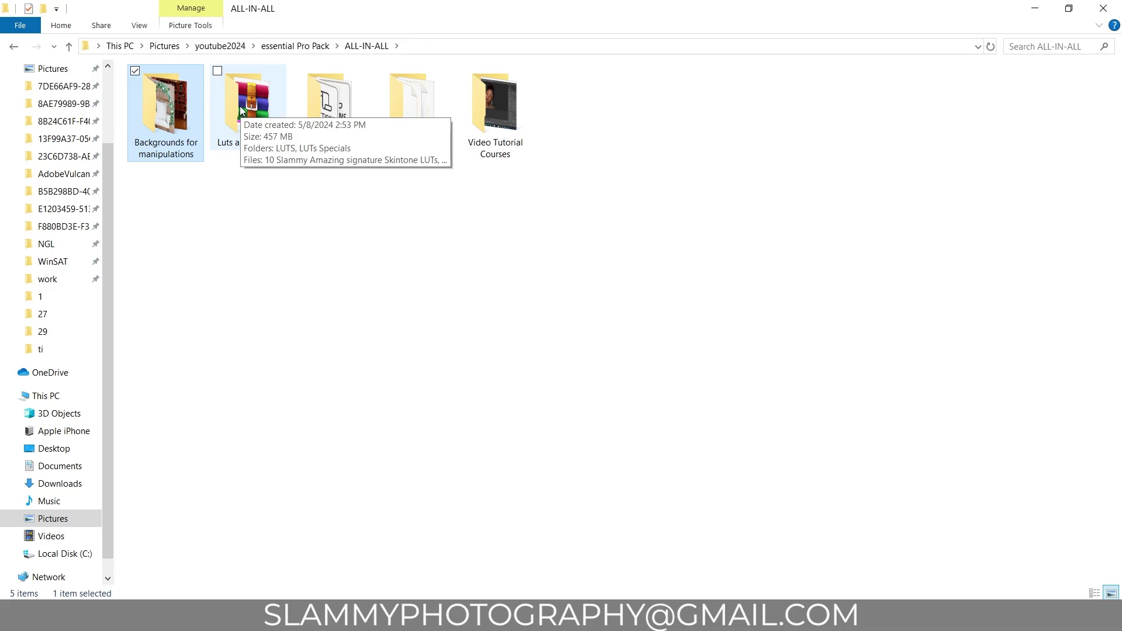
pyautogui.doubleClick(241, 110)
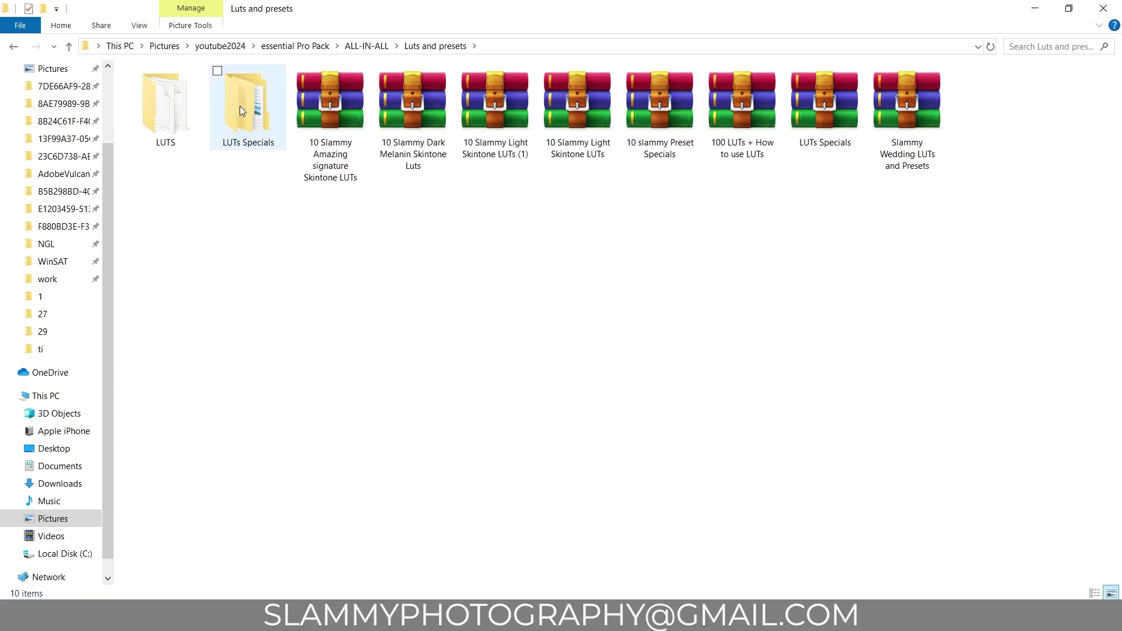
pyautogui.doubleClick(242, 110)
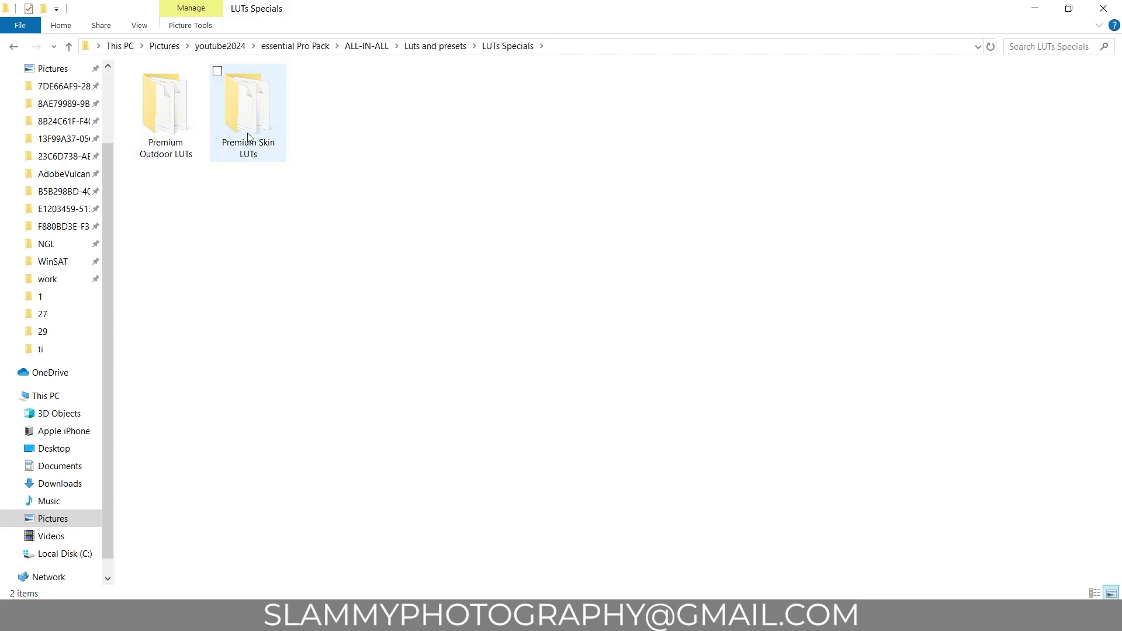
pyautogui.click(429, 48)
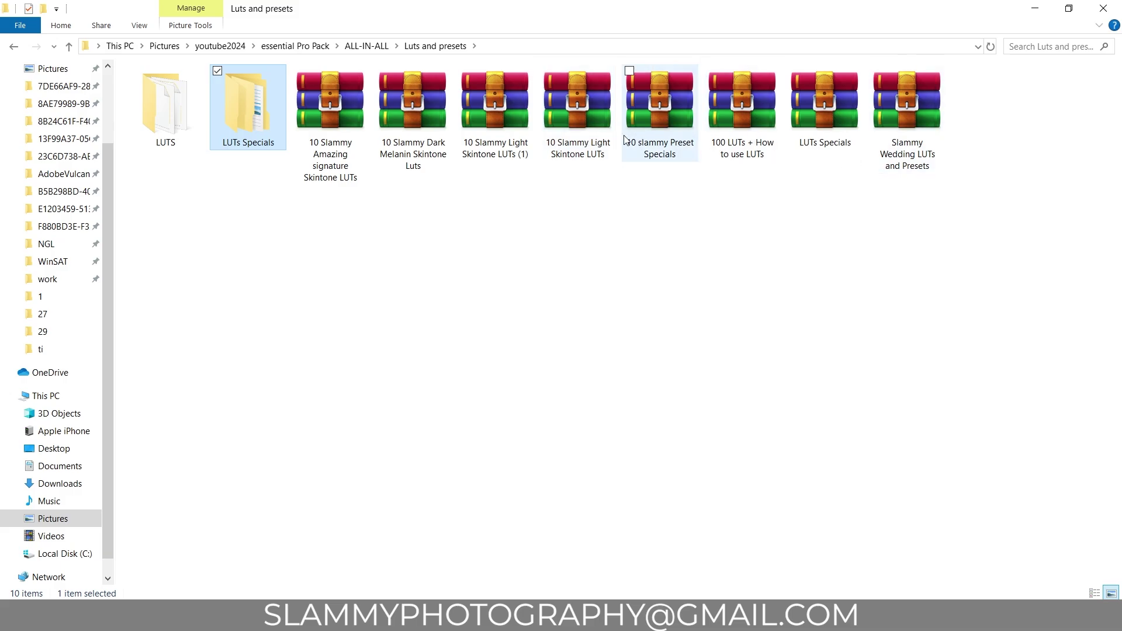
# Step: Browse the LUTS, Photoshop Actions, Practice Images and Video Tutorial Courses folders, returning to ALL-IN-ALL each time
pyautogui.doubleClick(177, 123)
pyautogui.scroll(-15, 388, 315)
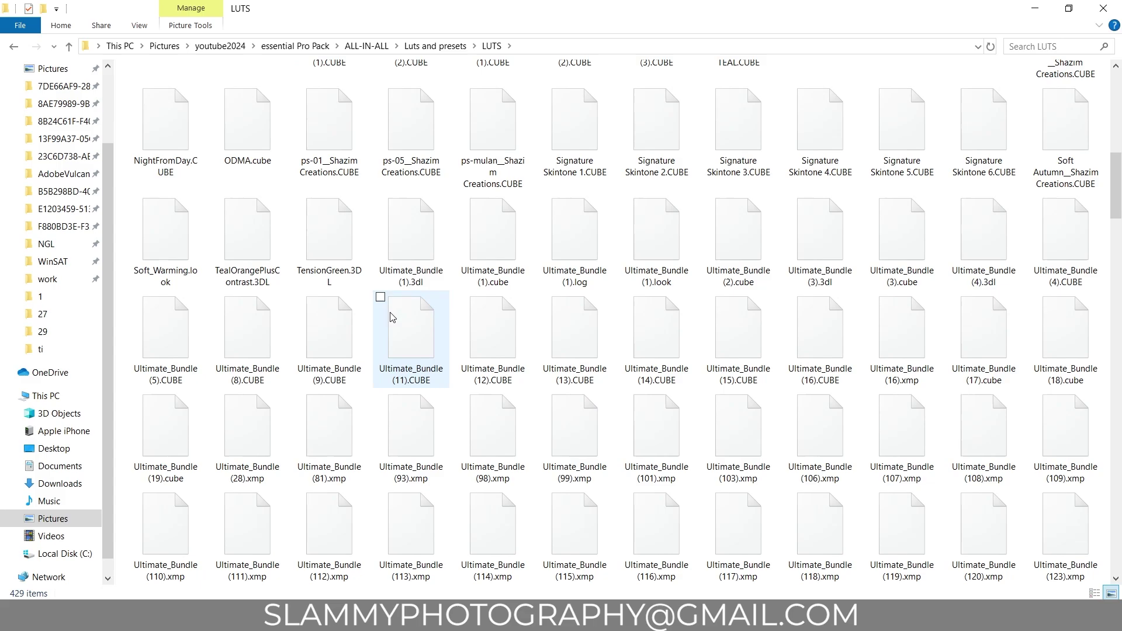
pyautogui.scroll(8, 374, 175)
pyautogui.click(366, 45)
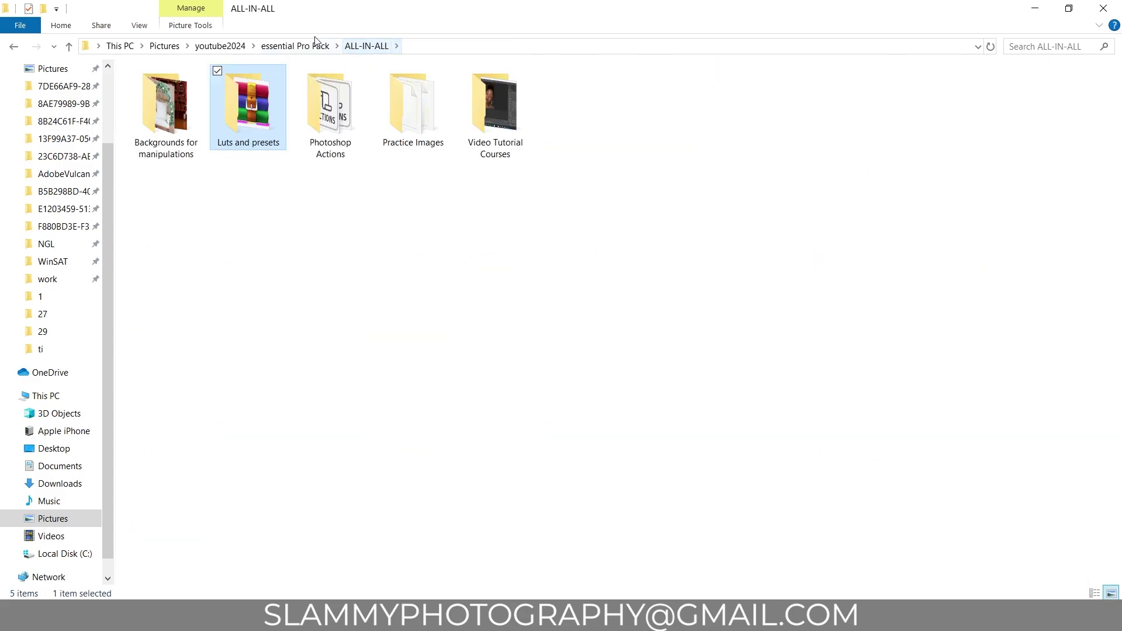
pyautogui.doubleClick(337, 141)
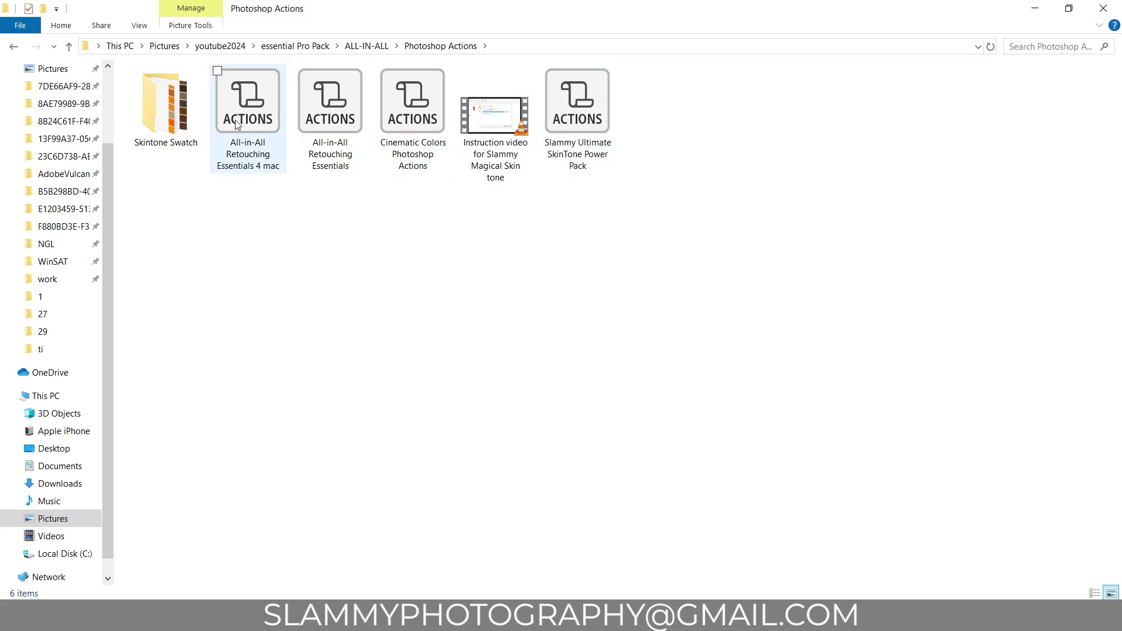
pyautogui.click(366, 46)
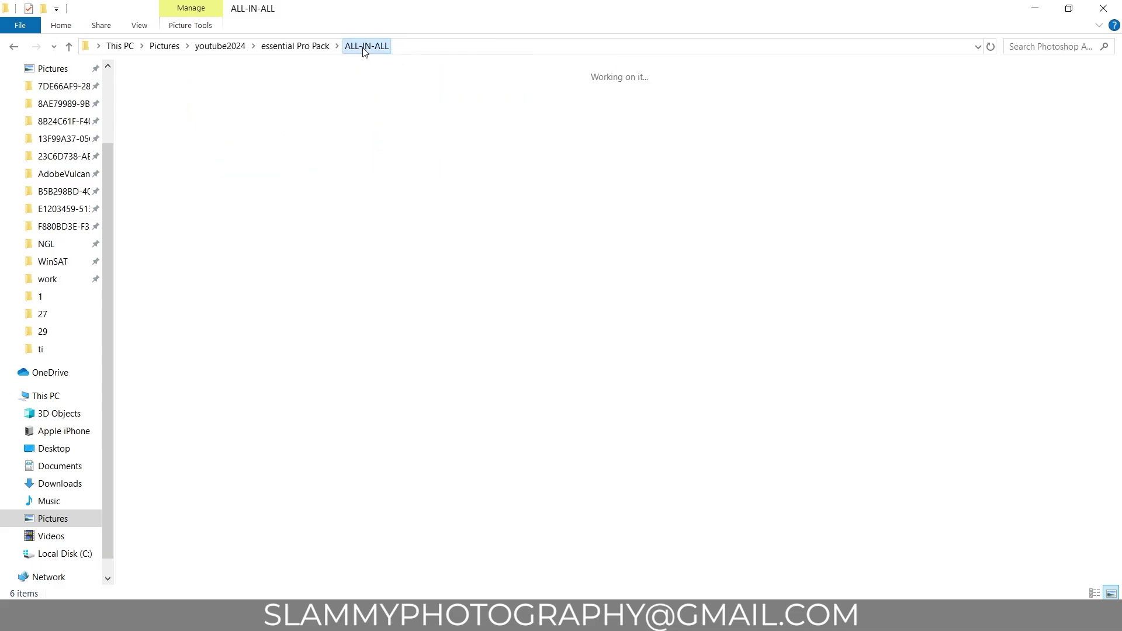
pyautogui.doubleClick(392, 82)
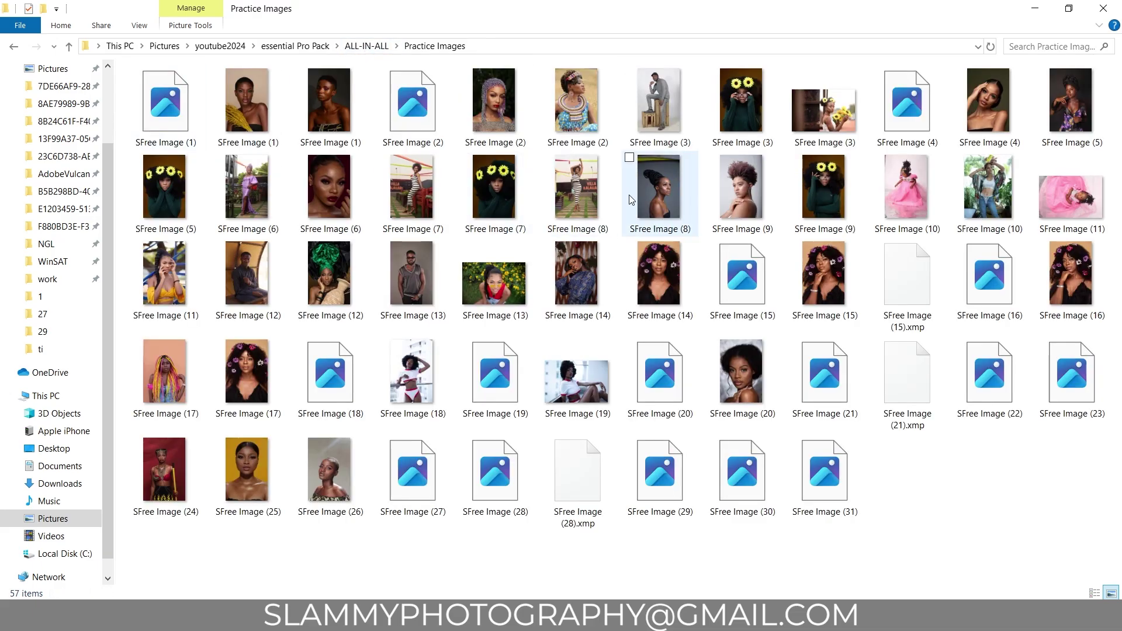
pyautogui.click(359, 50)
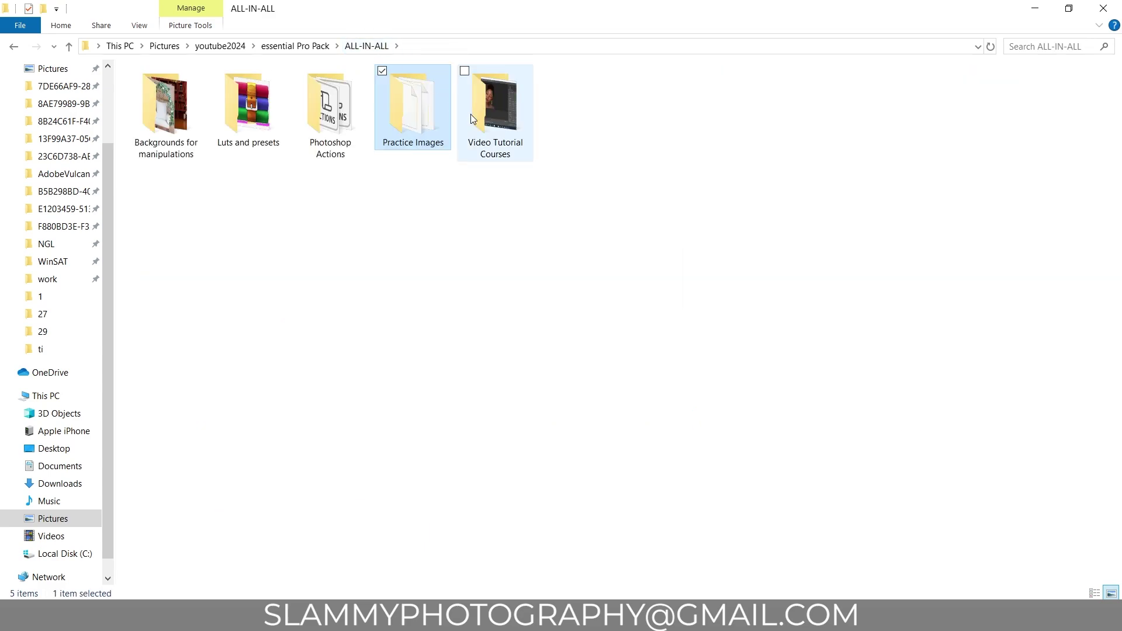
pyautogui.doubleClick(495, 111)
pyautogui.click(365, 47)
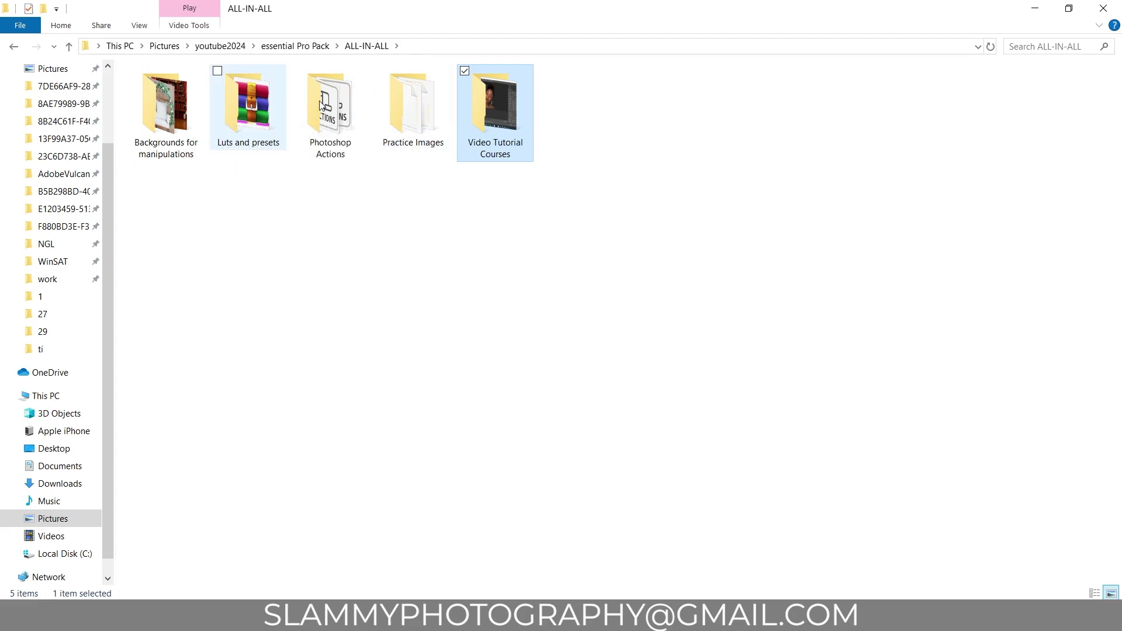
pyautogui.click(358, 47)
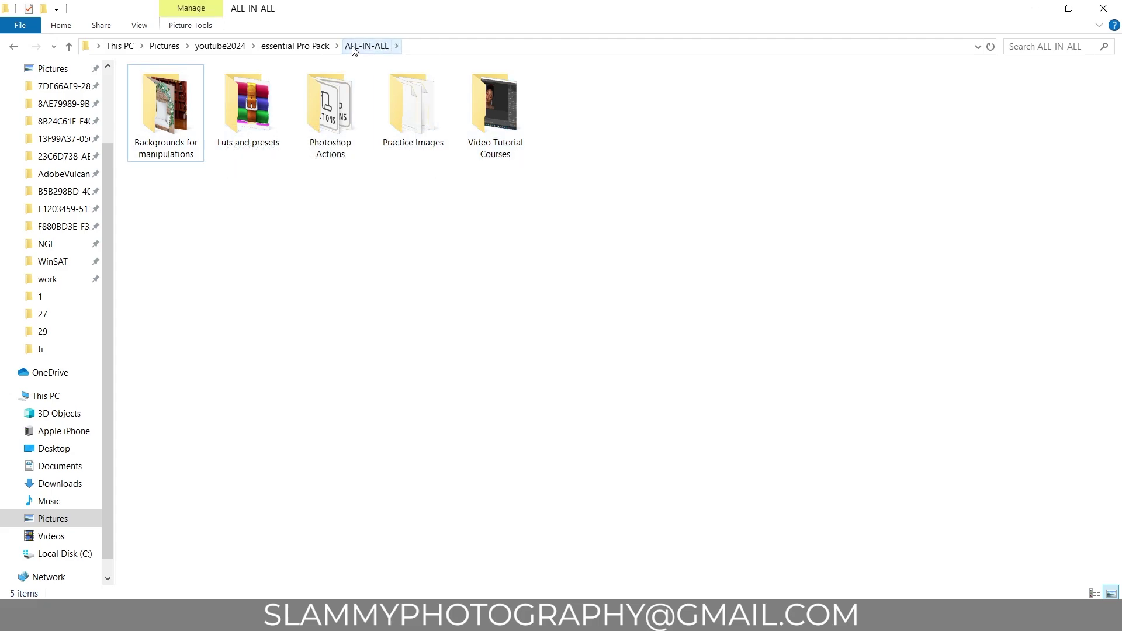
# Step: Go up to the essential Pro Pack folder, then resize the blending brush for the hand and cheek
pyautogui.click(304, 46)
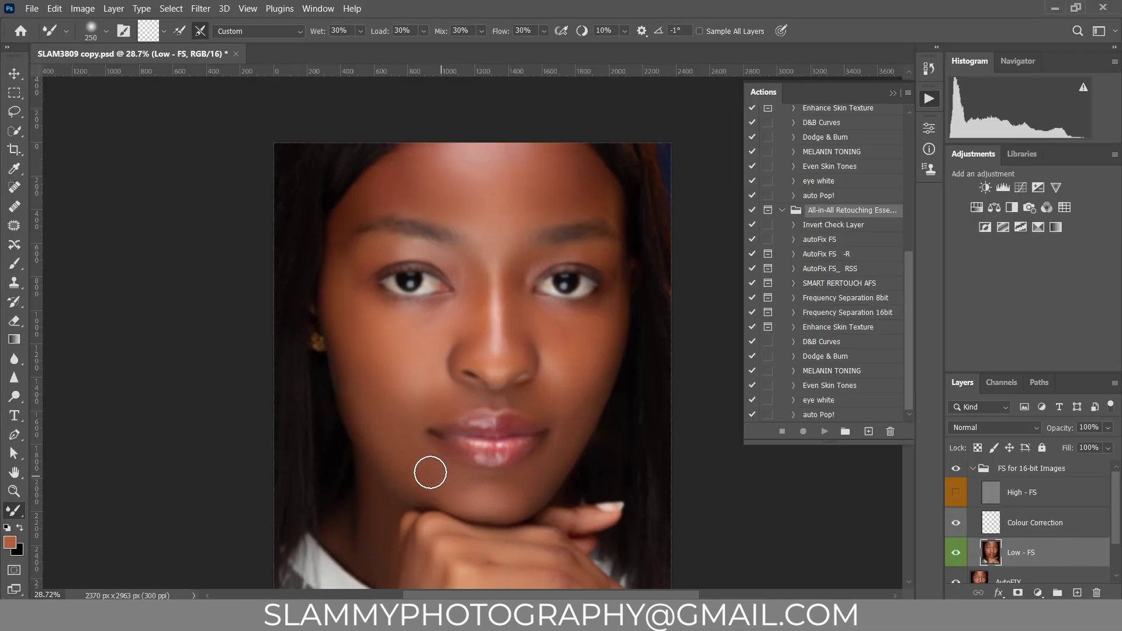
pyautogui.press('[')
pyautogui.scroll(-1, 466, 533)
pyautogui.scroll(-1, 466, 533)
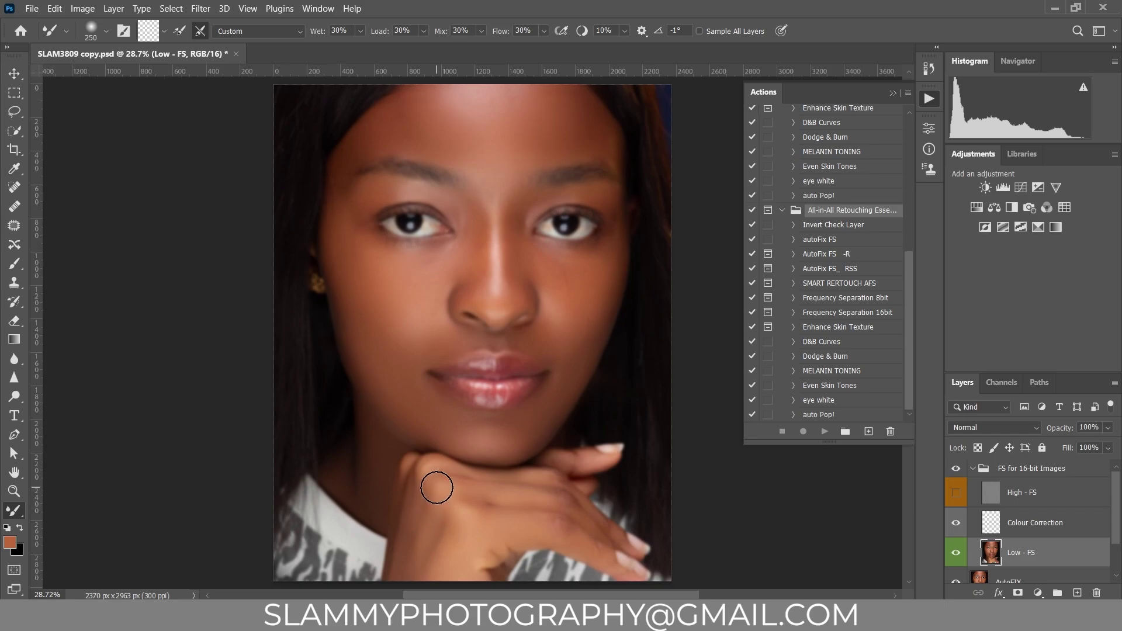
pyautogui.press('[')
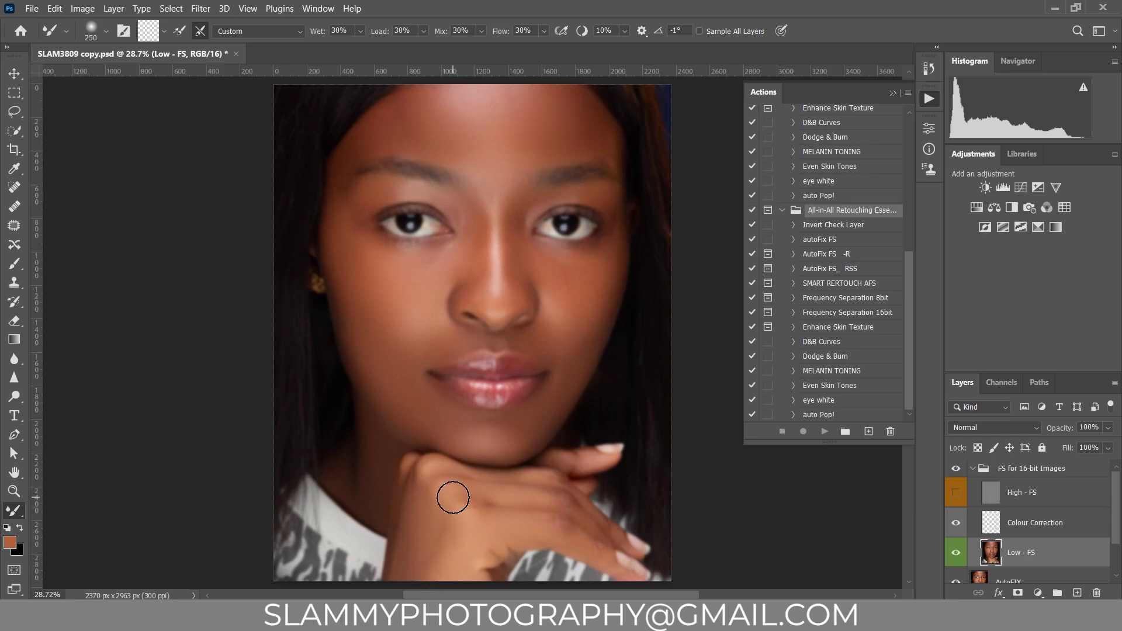
pyautogui.press('[')
pyautogui.press(']')
pyautogui.press(']')
pyautogui.press(']')
pyautogui.press(']')
pyautogui.press(']')
pyautogui.press(']')
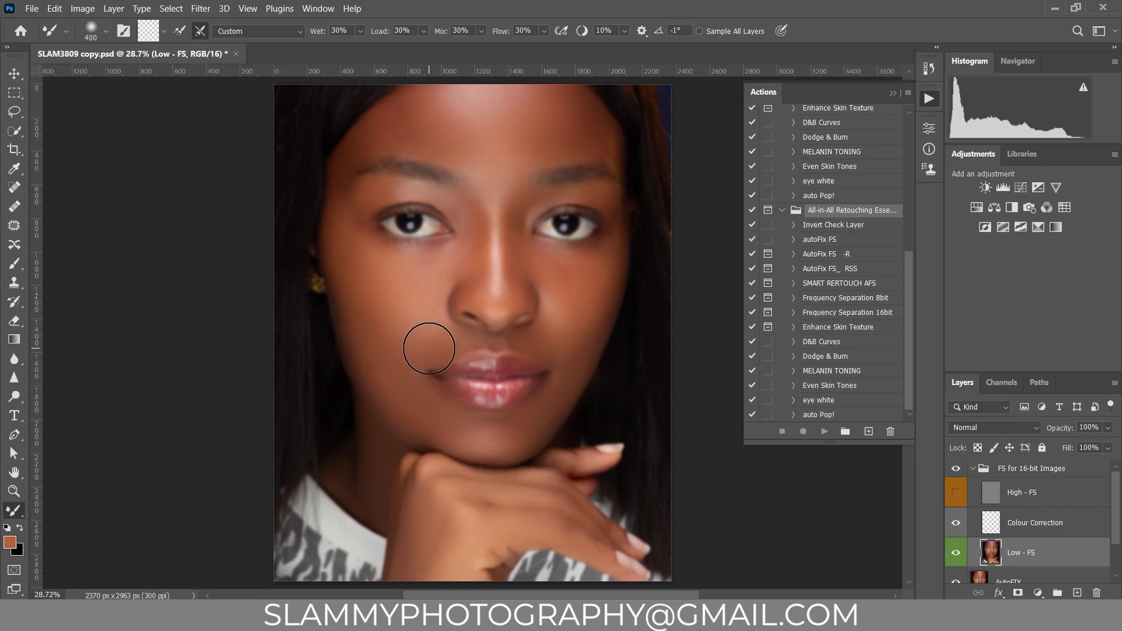
pyautogui.press('[')
pyautogui.press('[')
pyautogui.press('[')
pyautogui.scroll(-2, 453, 531)
# Step: Show the High - FS layer, compare the FS for 16-bit Images group, and fit on screen
pyautogui.click(955, 492)
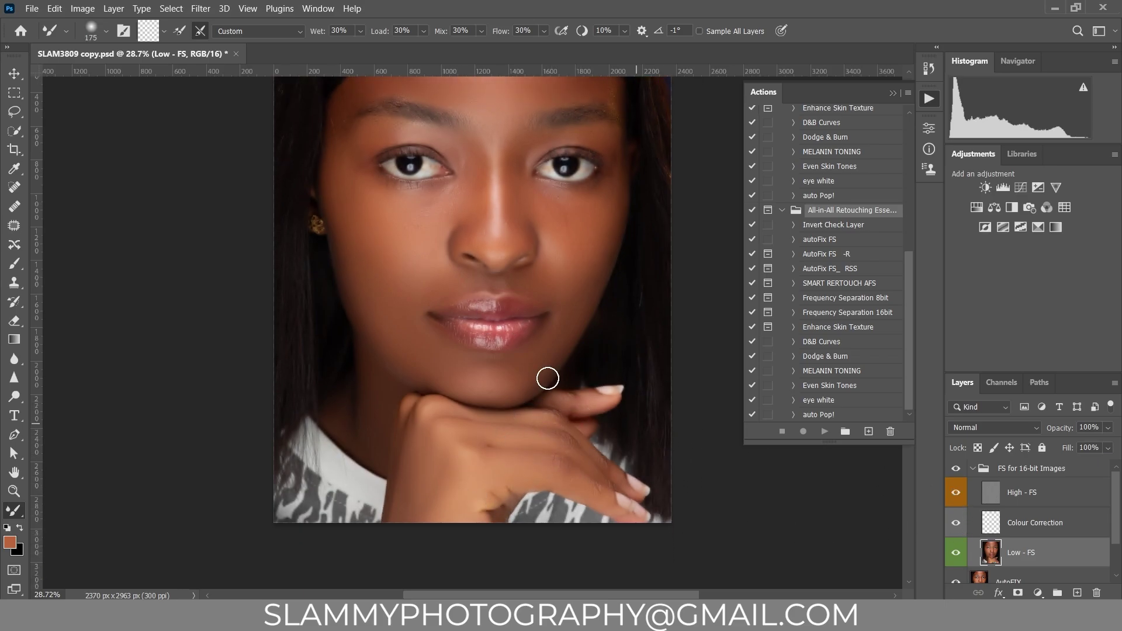
pyautogui.scroll(5, 546, 379)
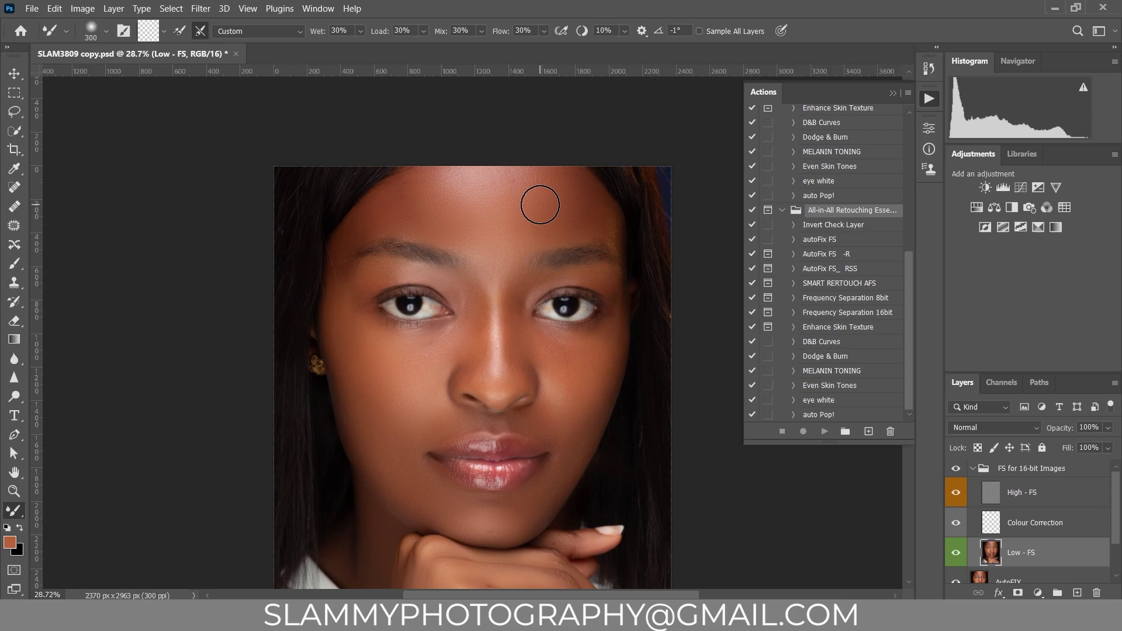
pyautogui.press(']')
pyautogui.press(']')
pyautogui.press(']')
pyautogui.press('[')
pyautogui.press('[')
pyautogui.press('[')
pyautogui.press('[')
pyautogui.click(956, 469)
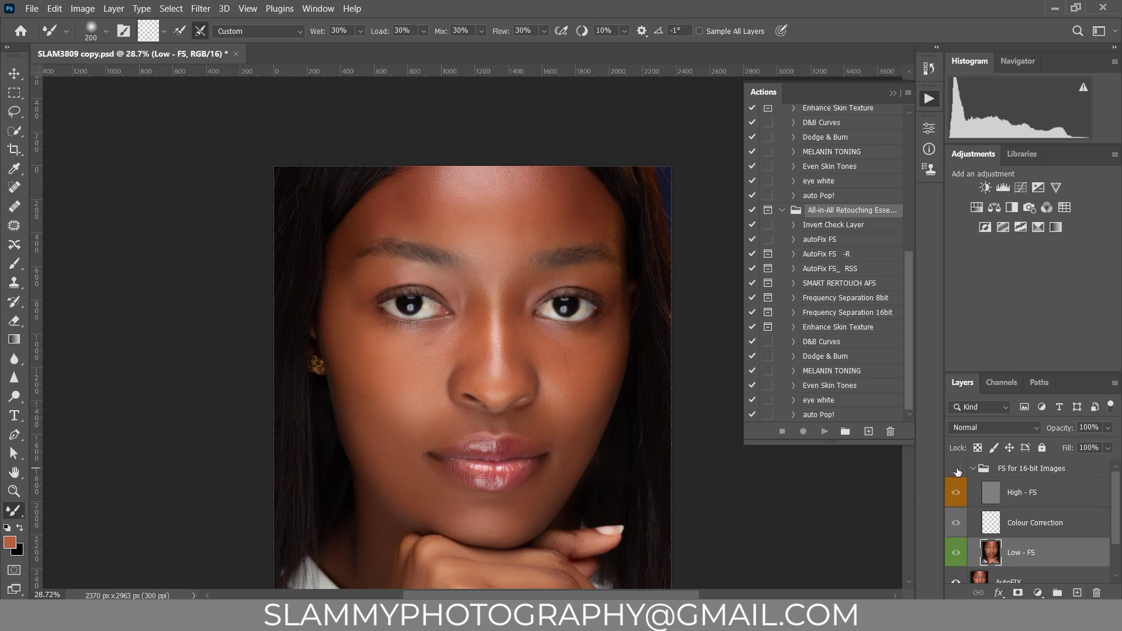
pyautogui.click(957, 468)
pyautogui.press('[')
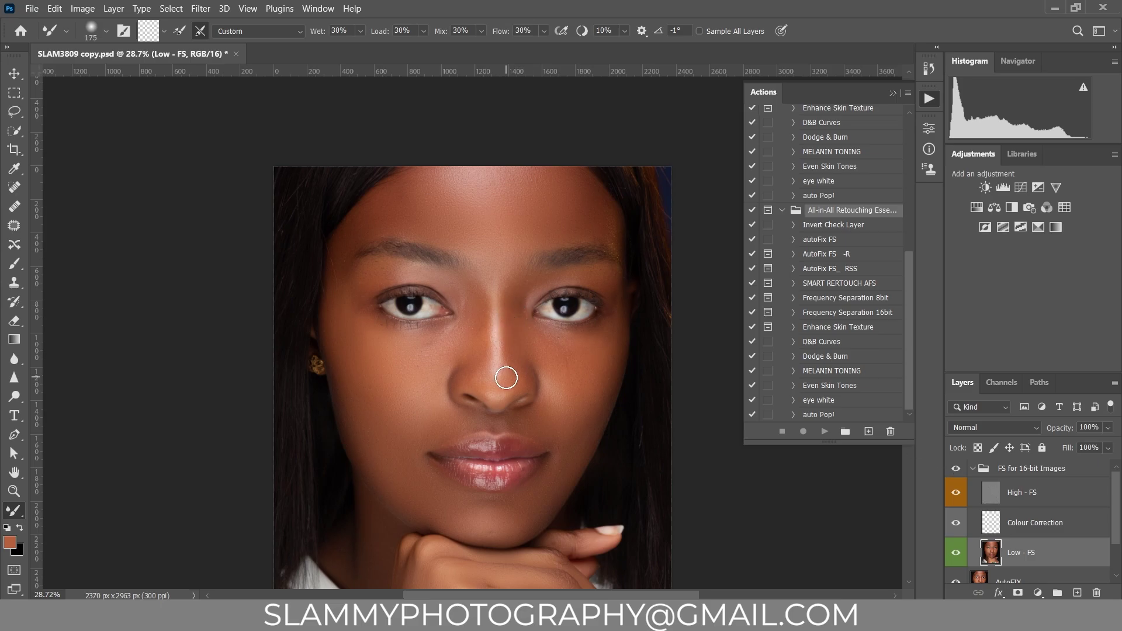
pyautogui.click(247, 8)
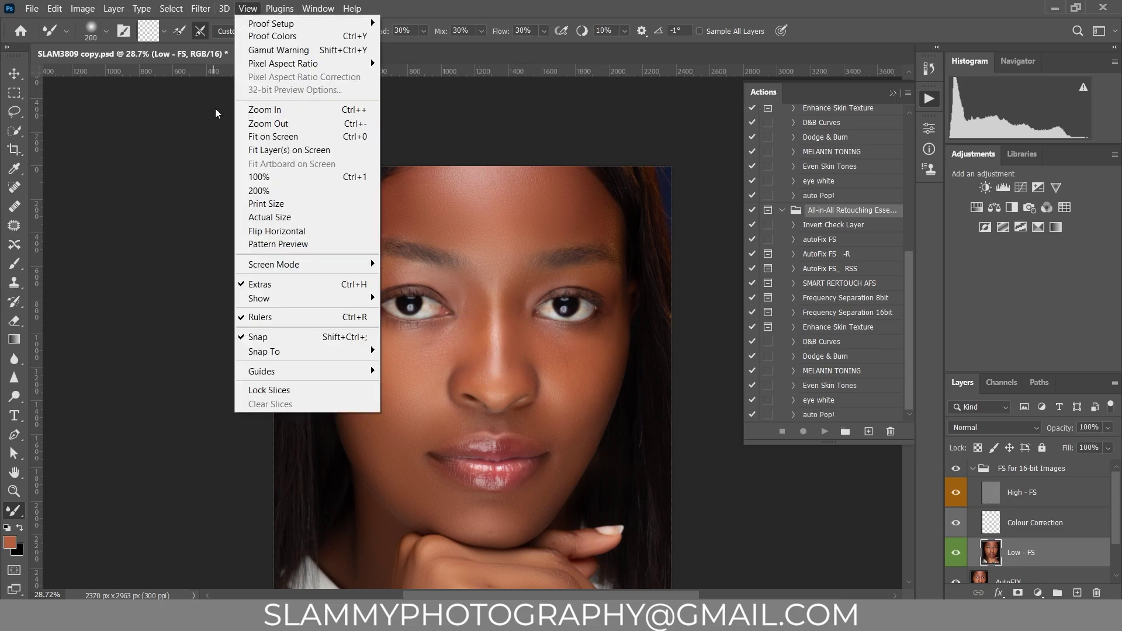
pyautogui.click(292, 201)
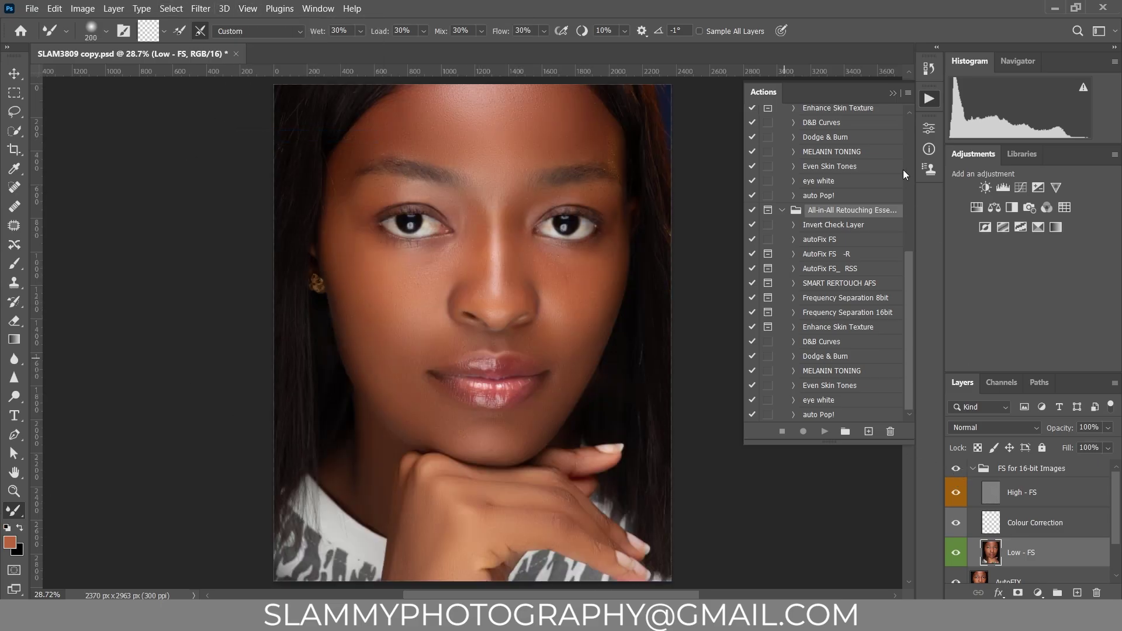
pyautogui.click(928, 68)
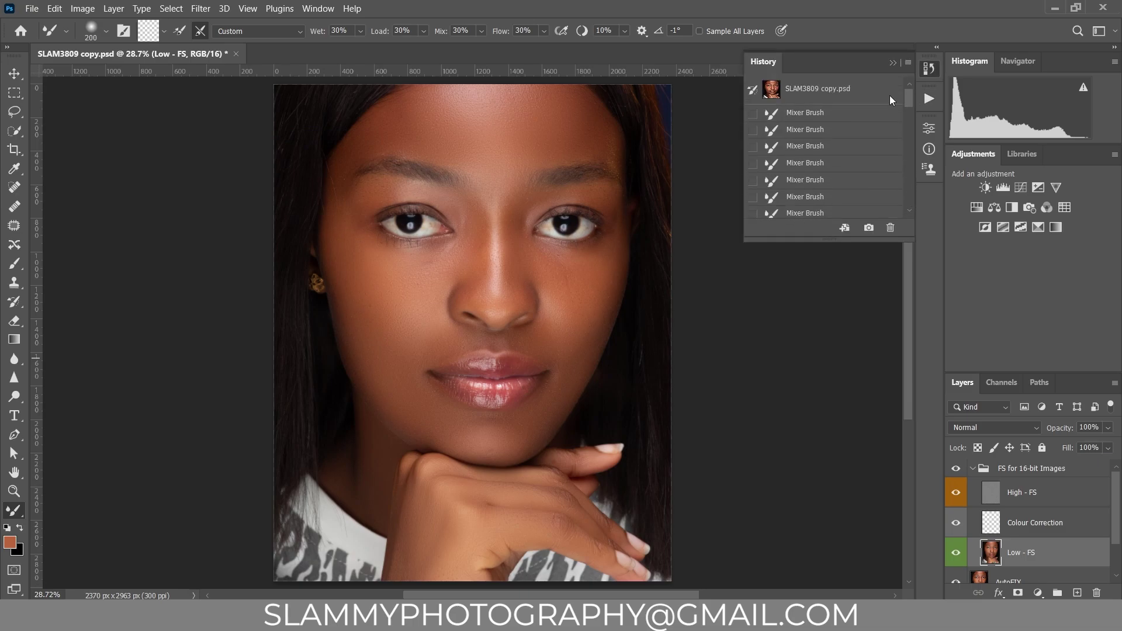
pyautogui.click(851, 90)
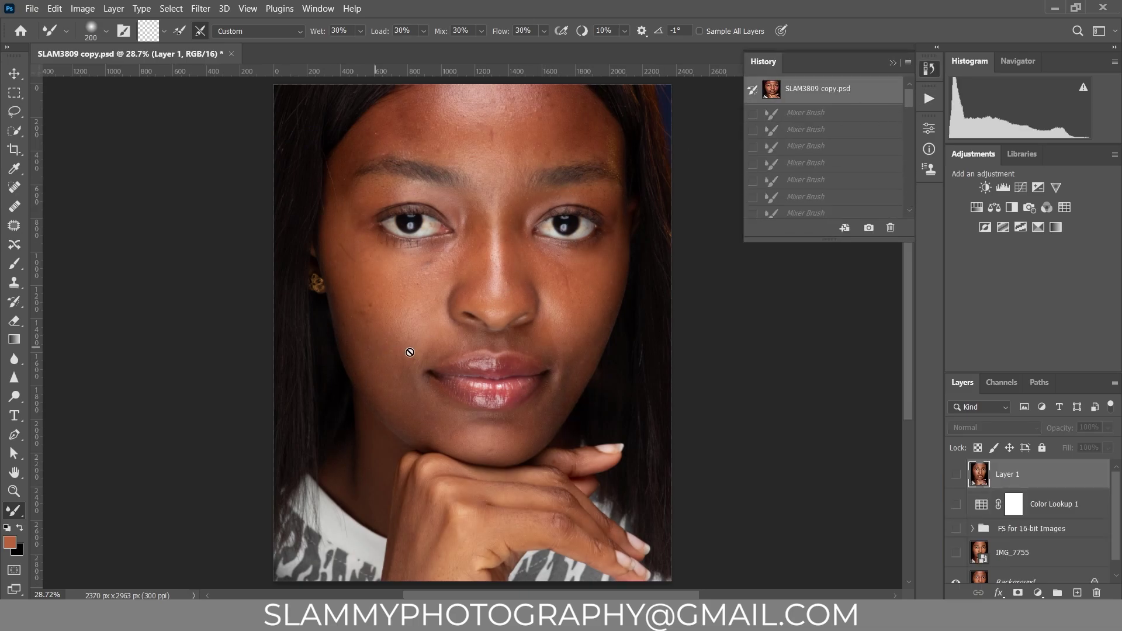
pyautogui.click(14, 492)
pyautogui.moveTo(452, 330); pyautogui.dragTo(489, 392)
pyautogui.scroll(-3, 489, 391)
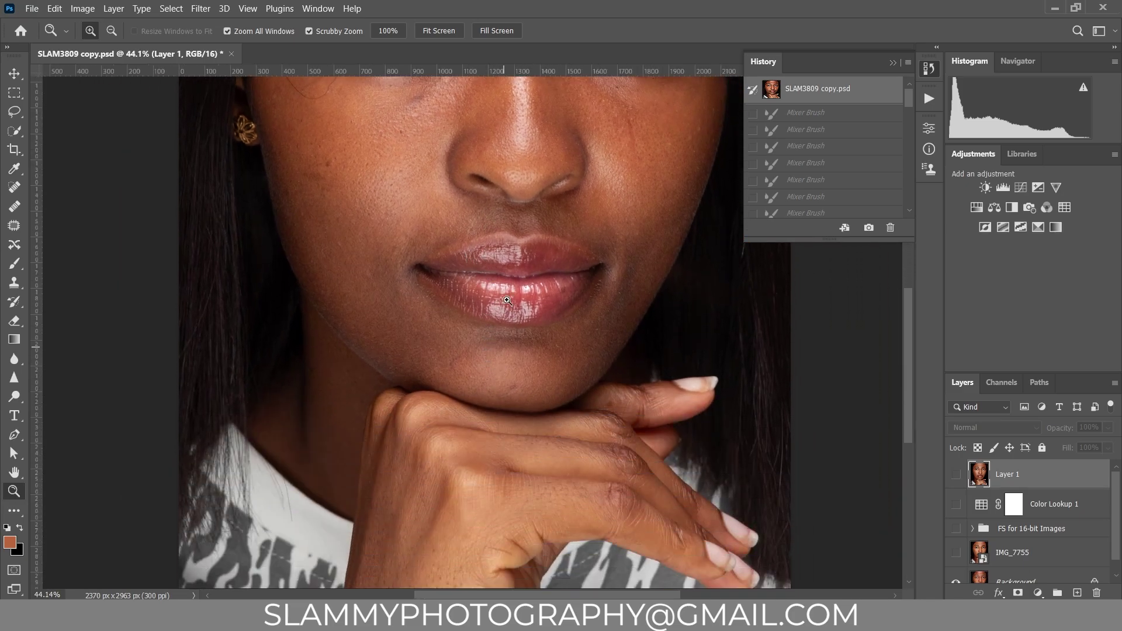
pyautogui.scroll(4, 587, 241)
pyautogui.scroll(1, 587, 241)
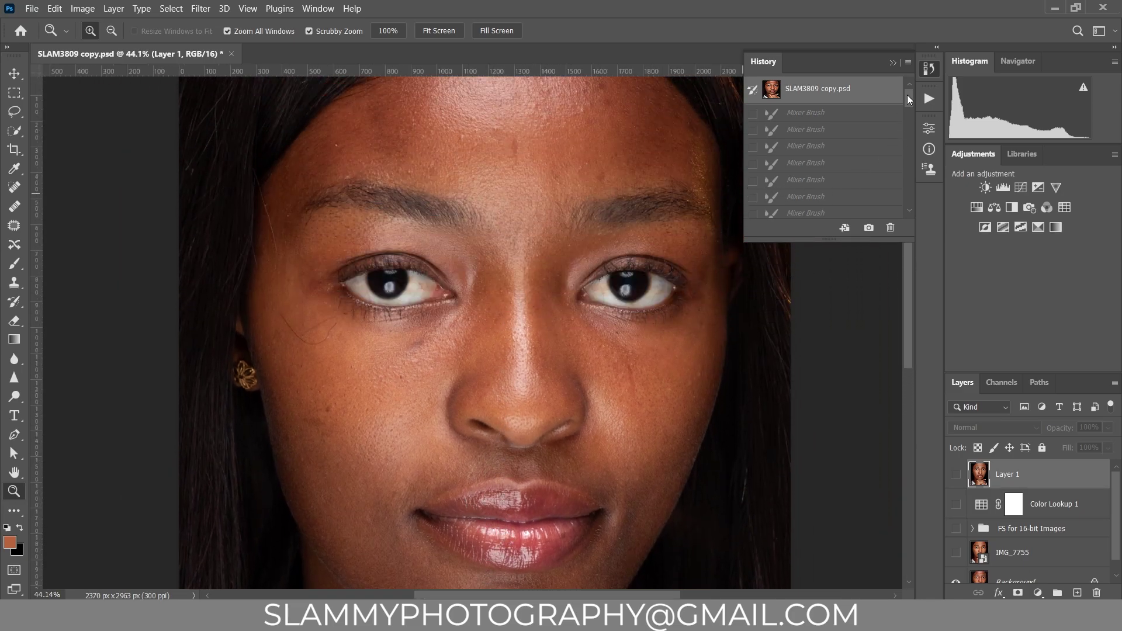
pyautogui.moveTo(909, 99); pyautogui.dragTo(902, 223)
pyautogui.click(841, 196)
pyautogui.scroll(-3, 533, 384)
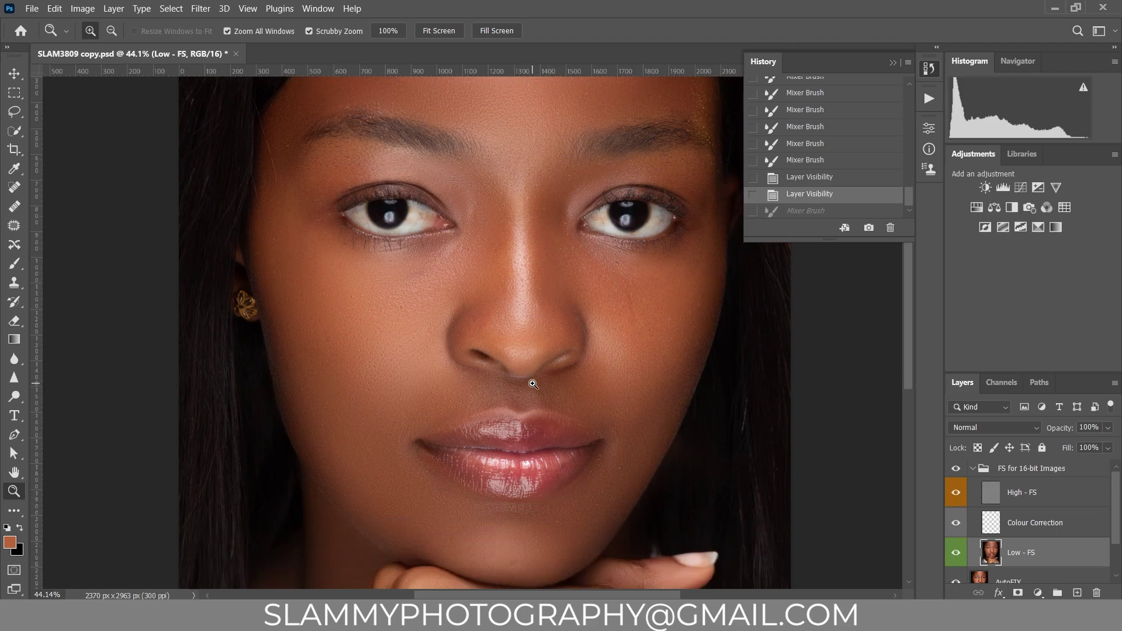
pyautogui.scroll(-2, 532, 384)
pyautogui.click(255, 11)
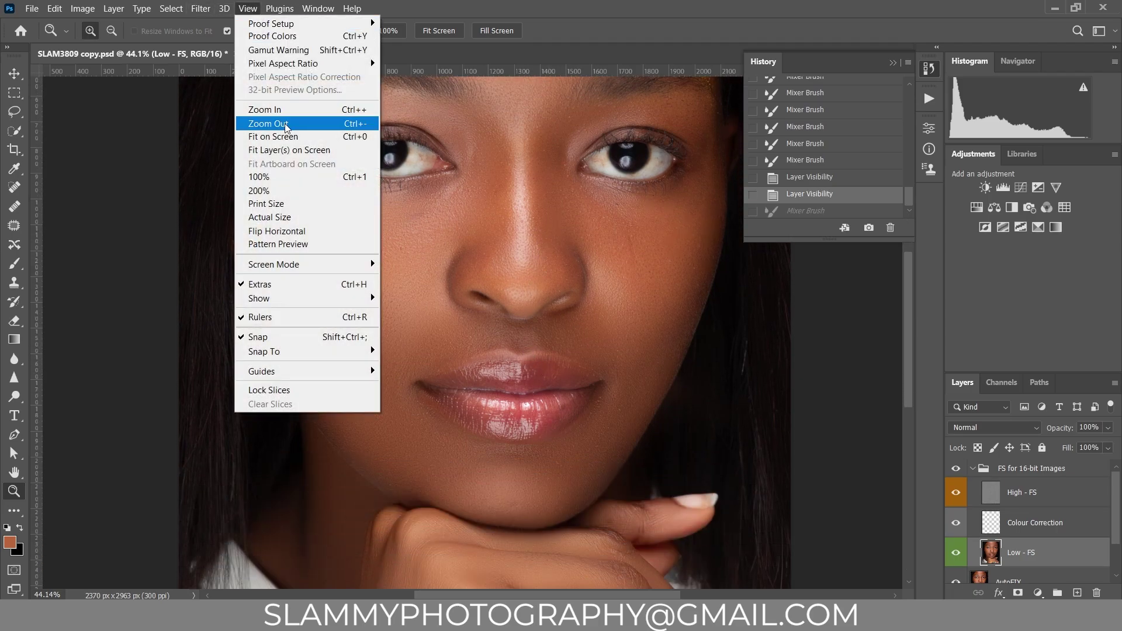
pyautogui.click(289, 137)
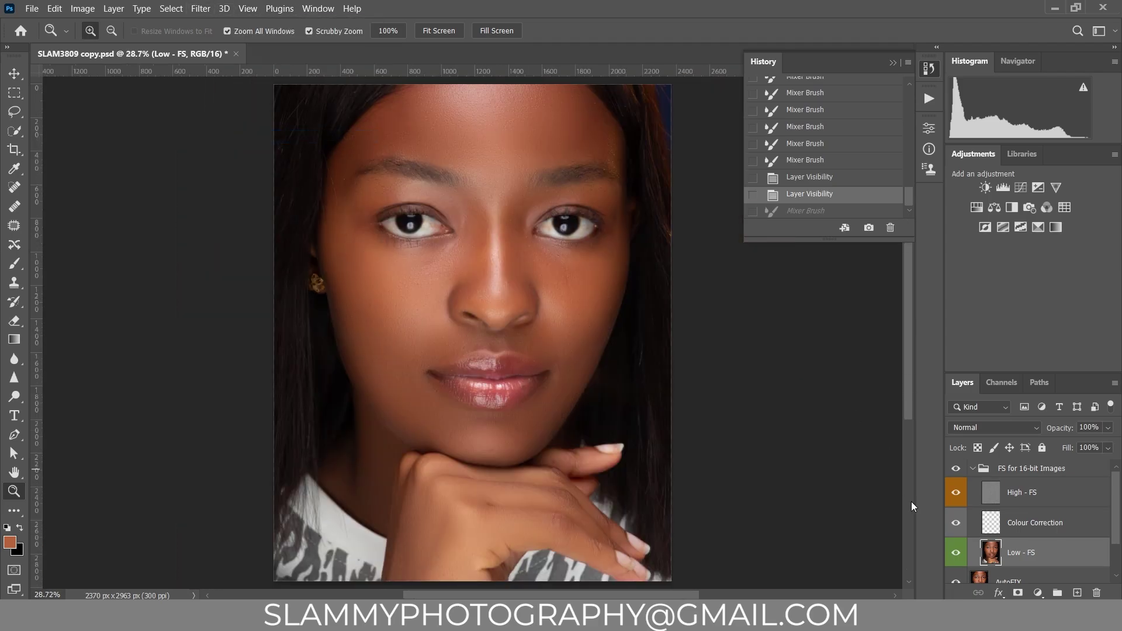
pyautogui.click(1034, 472)
# Step: Switch the Actions panel to Button Mode and run the auto Pop! action
pyautogui.click(930, 98)
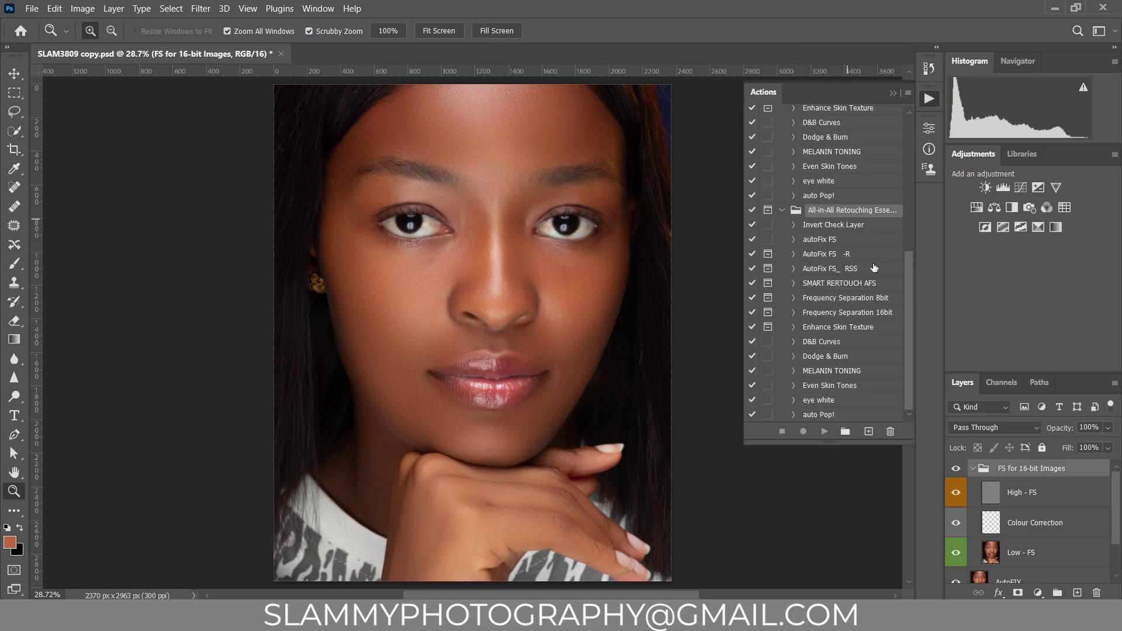
pyautogui.click(907, 93)
pyautogui.click(941, 95)
pyautogui.scroll(-3, 896, 289)
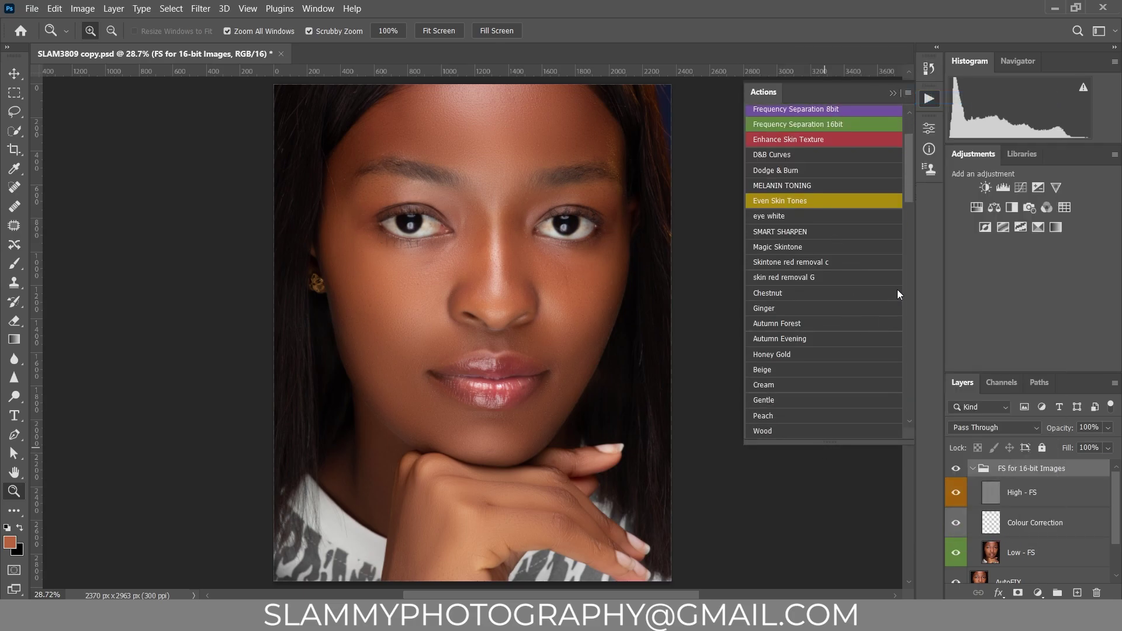
pyautogui.moveTo(913, 187); pyautogui.dragTo(913, 413)
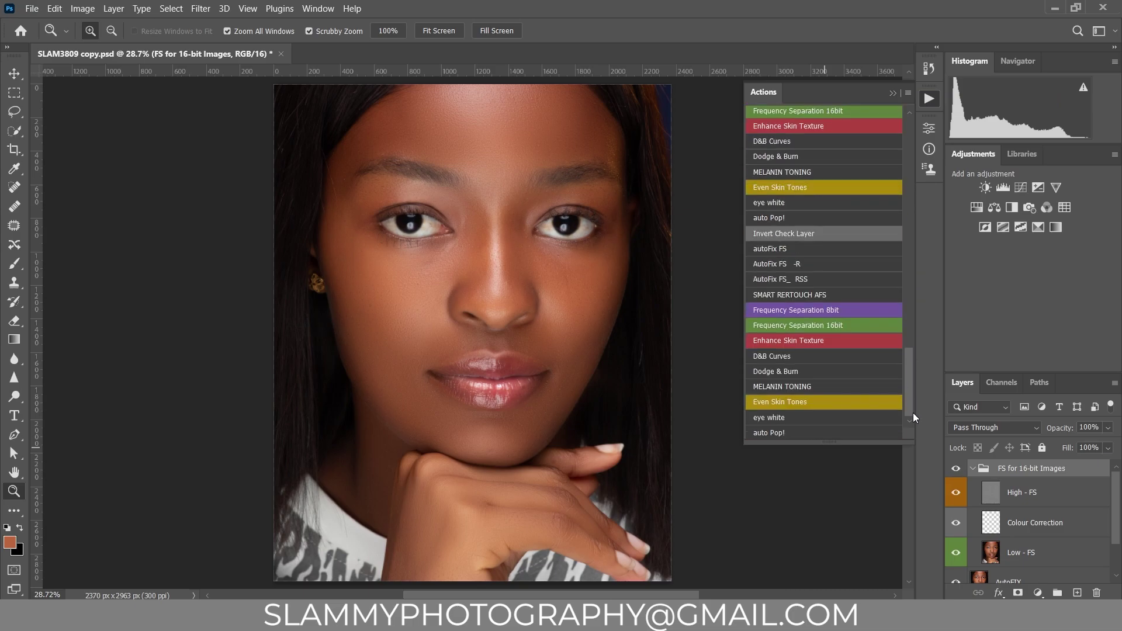
pyautogui.click(803, 432)
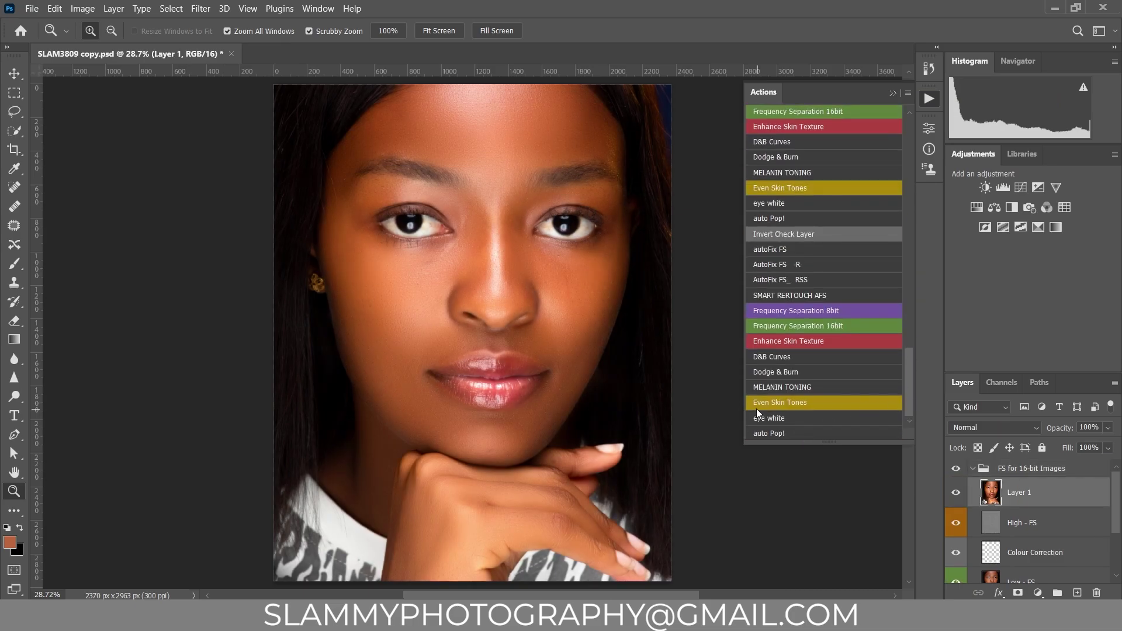
# Step: Move Layer 1 above the retouch group, compare it, and set its opacity to 30%
pyautogui.moveTo(1028, 493); pyautogui.dragTo(1032, 462)
pyautogui.click(956, 475)
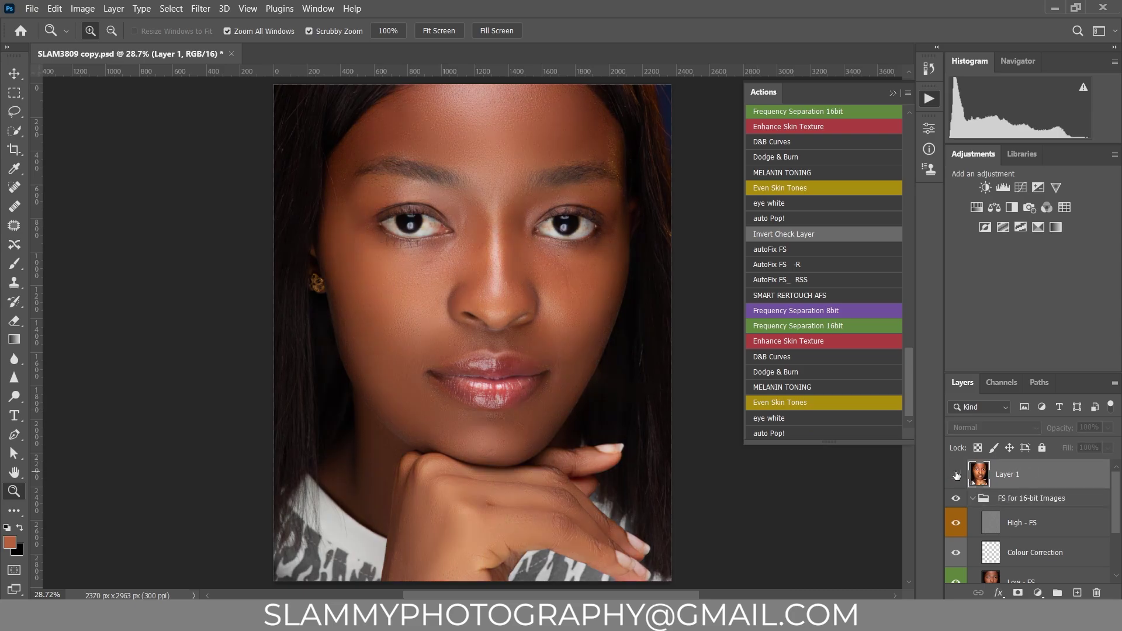
pyautogui.click(956, 475)
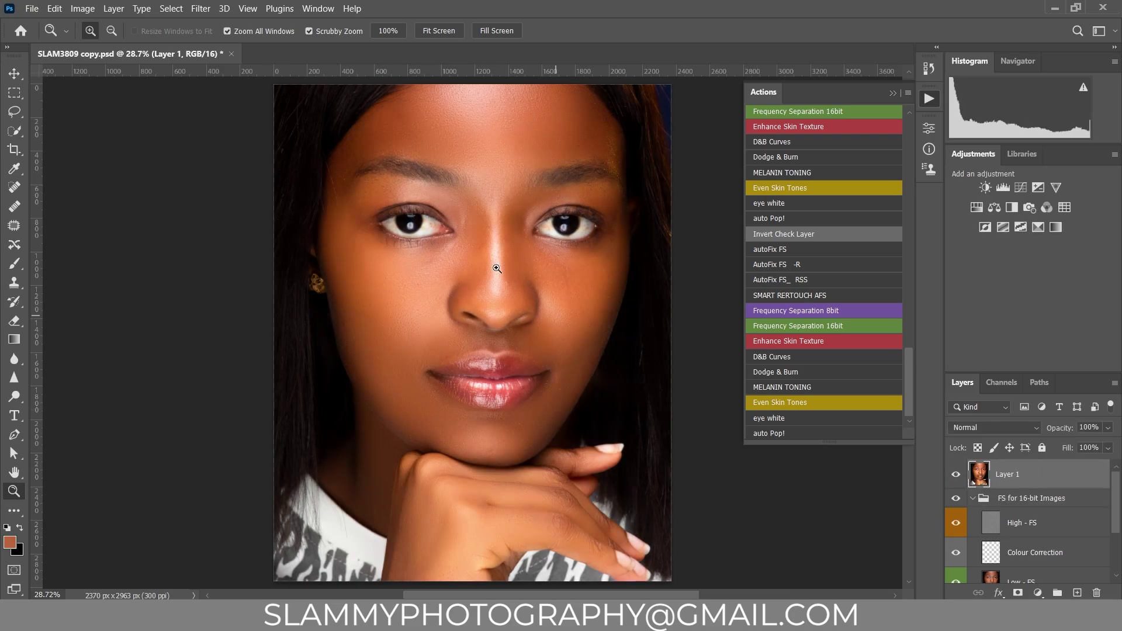
pyautogui.click(957, 475)
pyautogui.click(957, 474)
pyautogui.moveTo(1067, 432); pyautogui.dragTo(1034, 433)
pyautogui.click(957, 475)
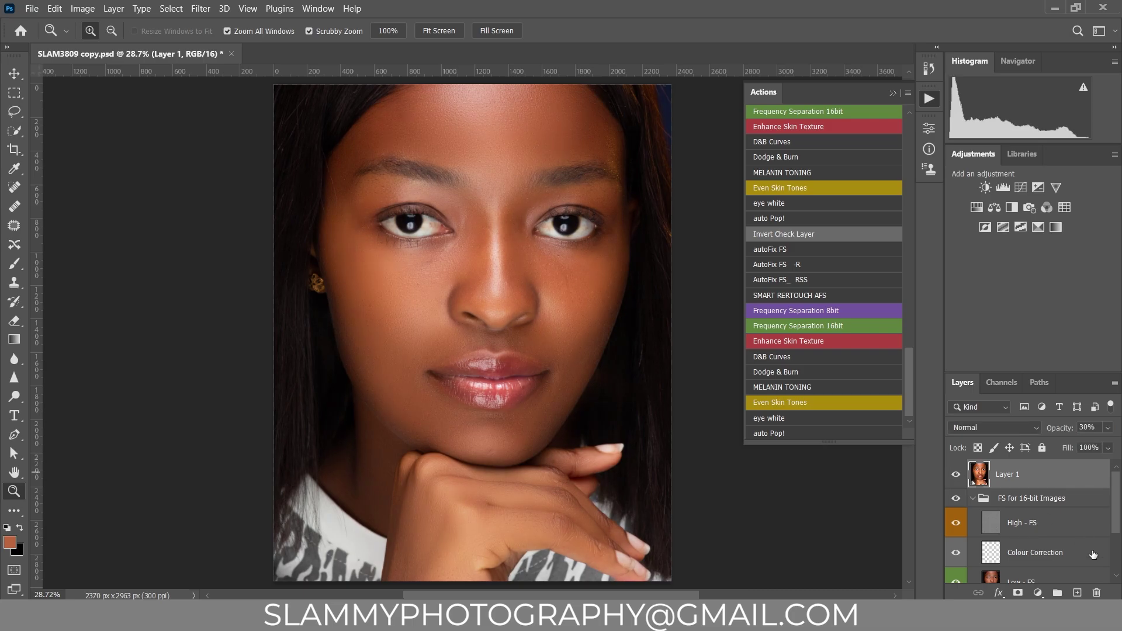
# Step: Add a Color Lookup adjustment layer and load best skintone (3).CUBE from Premium Skin LUTs
pyautogui.click(1038, 592)
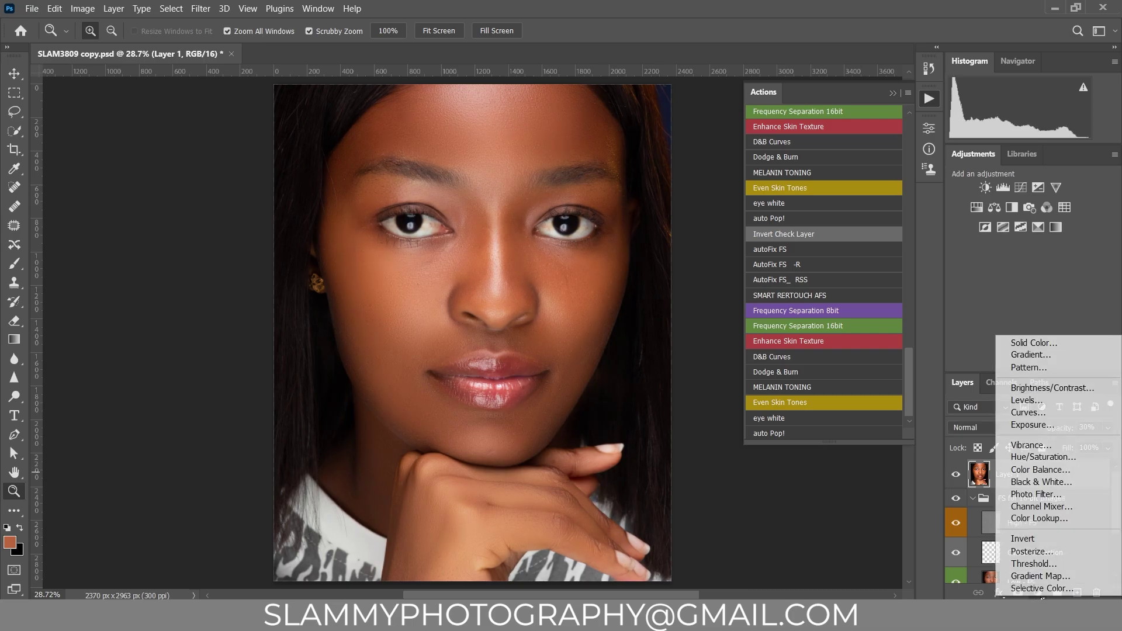
pyautogui.click(1044, 519)
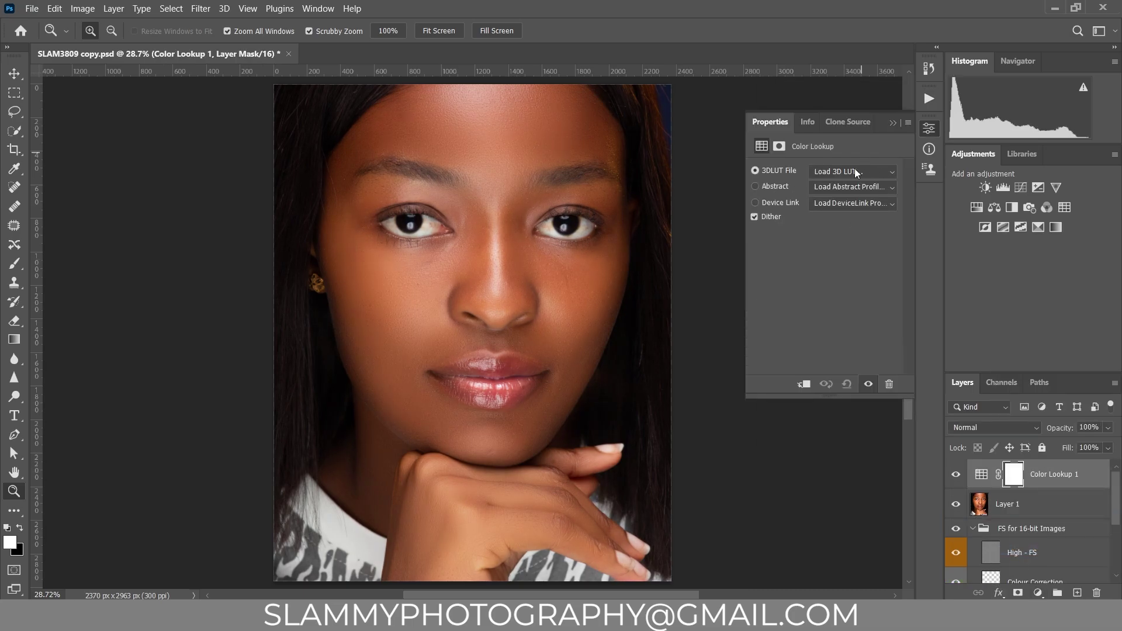
pyautogui.click(855, 172)
pyautogui.click(864, 189)
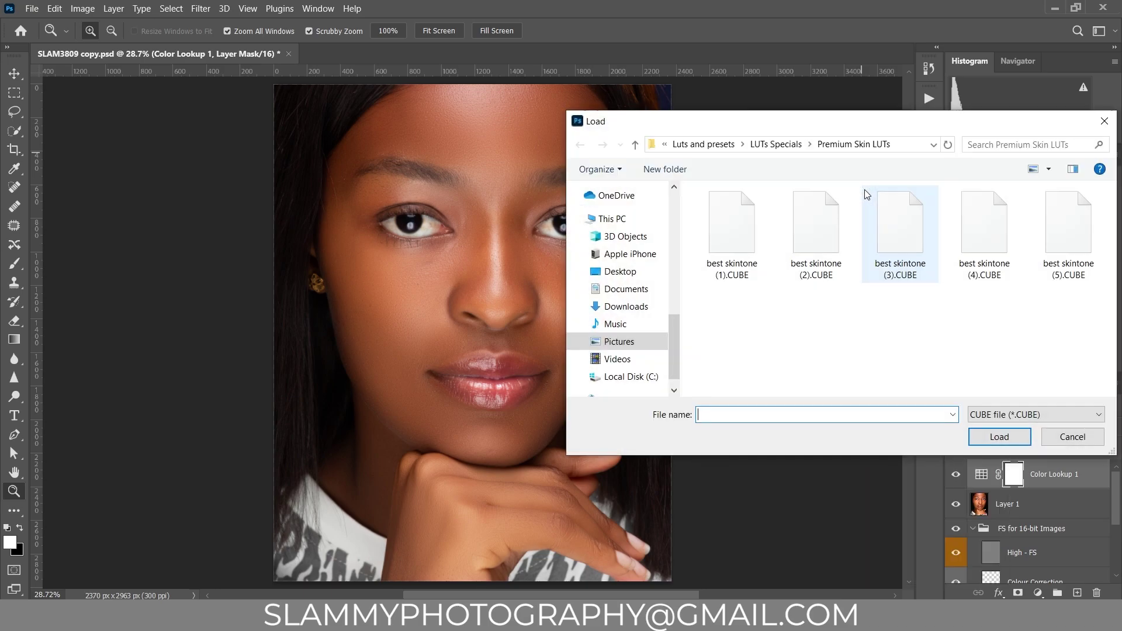
pyautogui.click(776, 143)
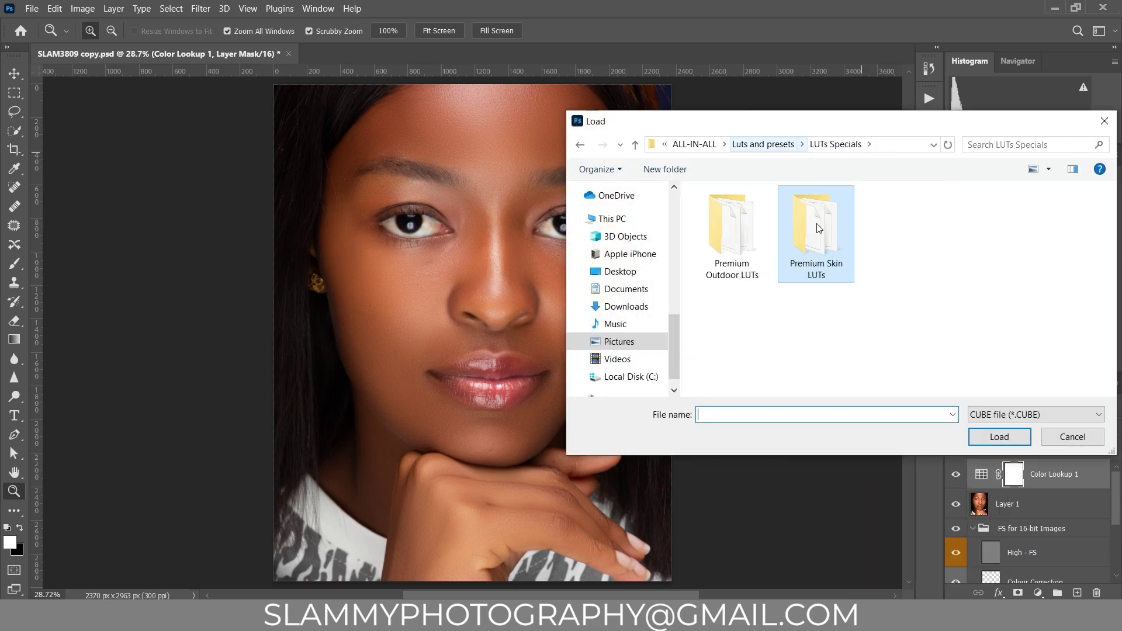
pyautogui.doubleClick(818, 227)
pyautogui.click(738, 243)
pyautogui.click(819, 229)
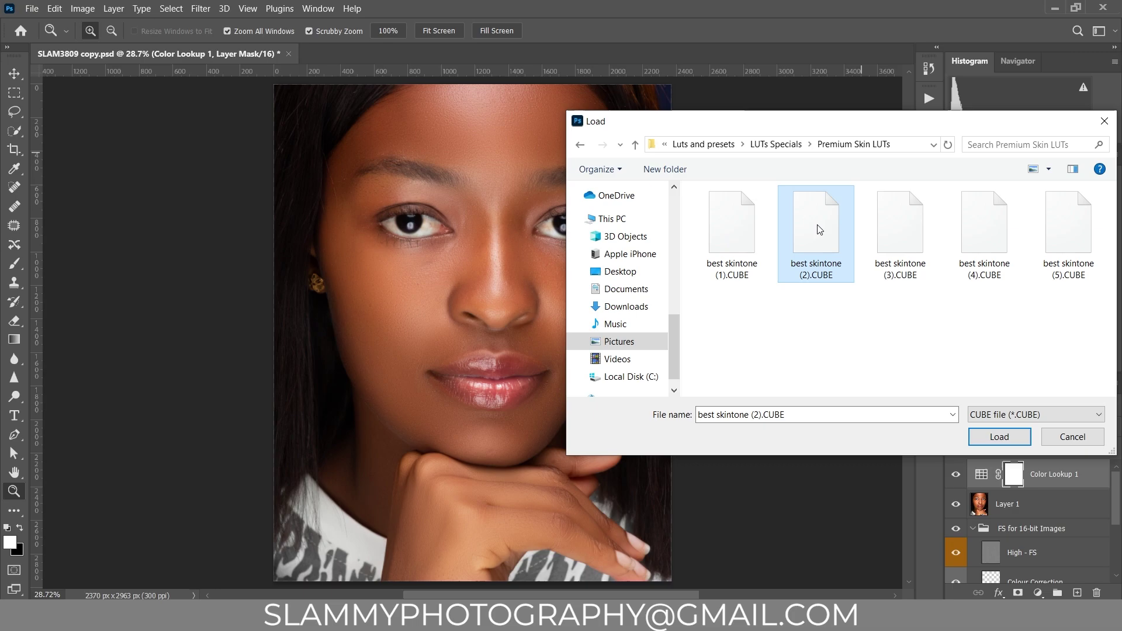
pyautogui.click(900, 229)
pyautogui.click(1000, 435)
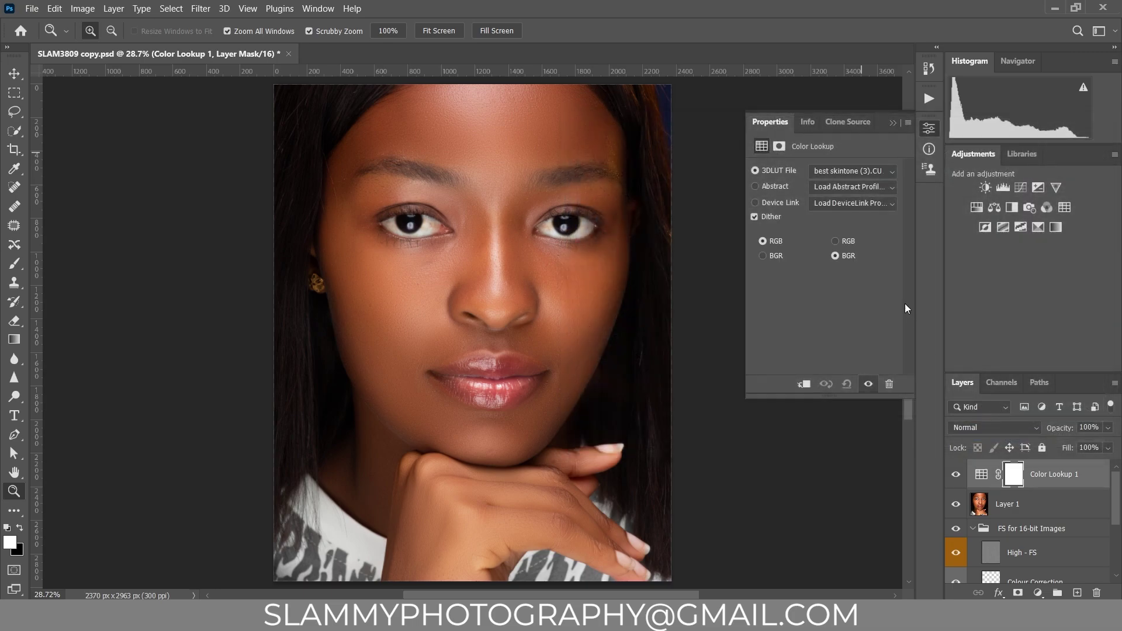
# Step: Try the best skintone (4), (5) and (1) LUTs in turn on the Color Lookup layer
pyautogui.click(844, 171)
pyautogui.click(850, 187)
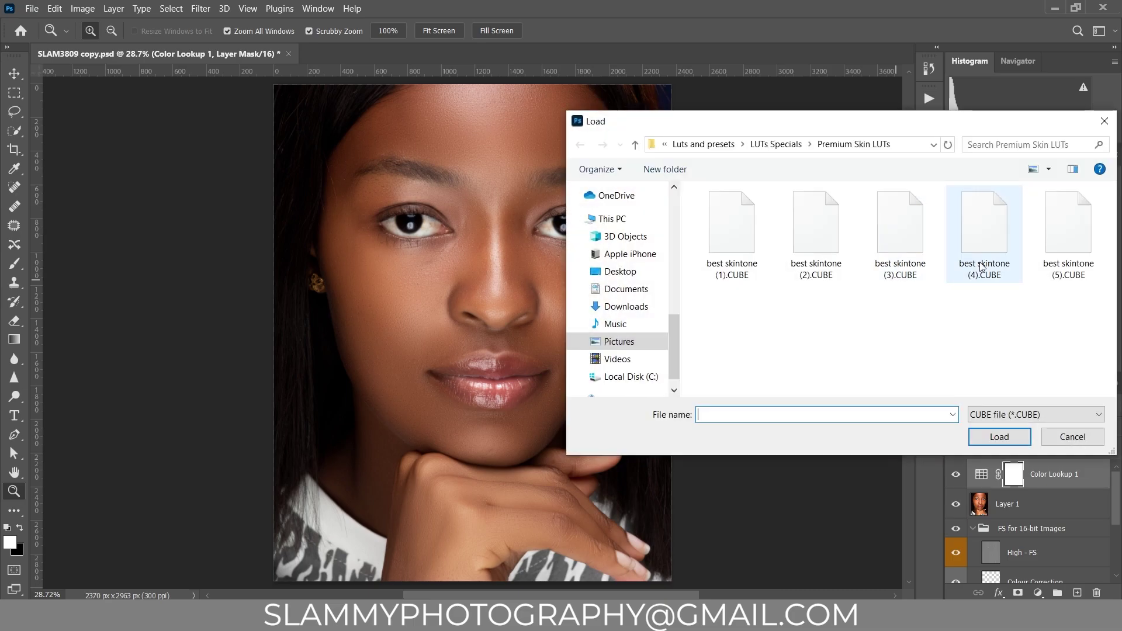
pyautogui.click(984, 231)
pyautogui.click(1007, 438)
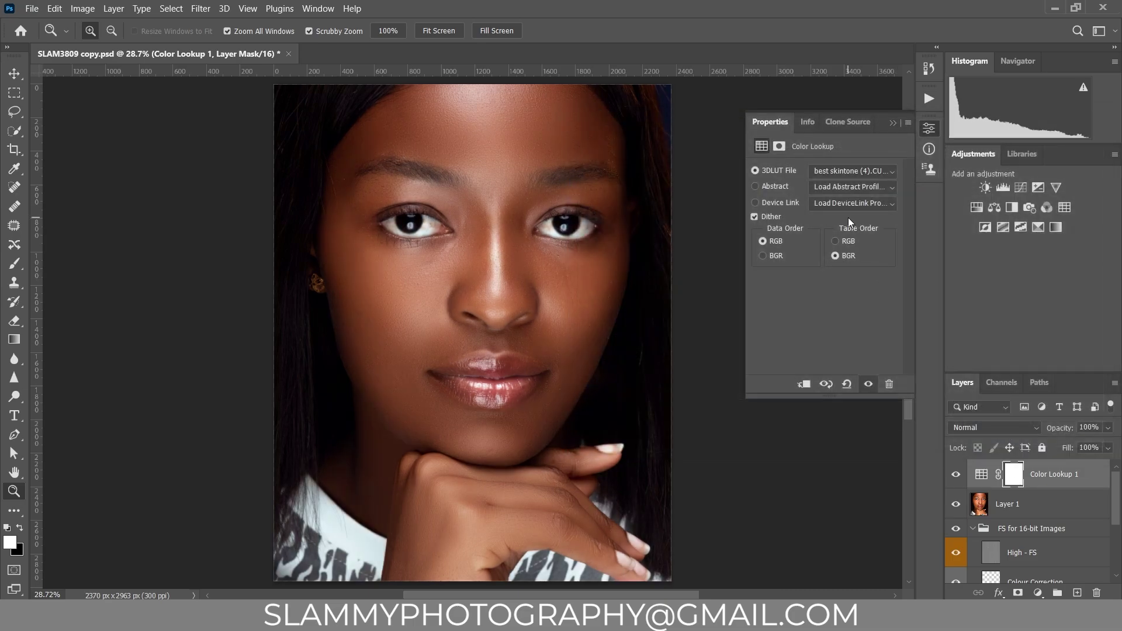
pyautogui.click(845, 171)
pyautogui.click(850, 183)
pyautogui.click(1075, 246)
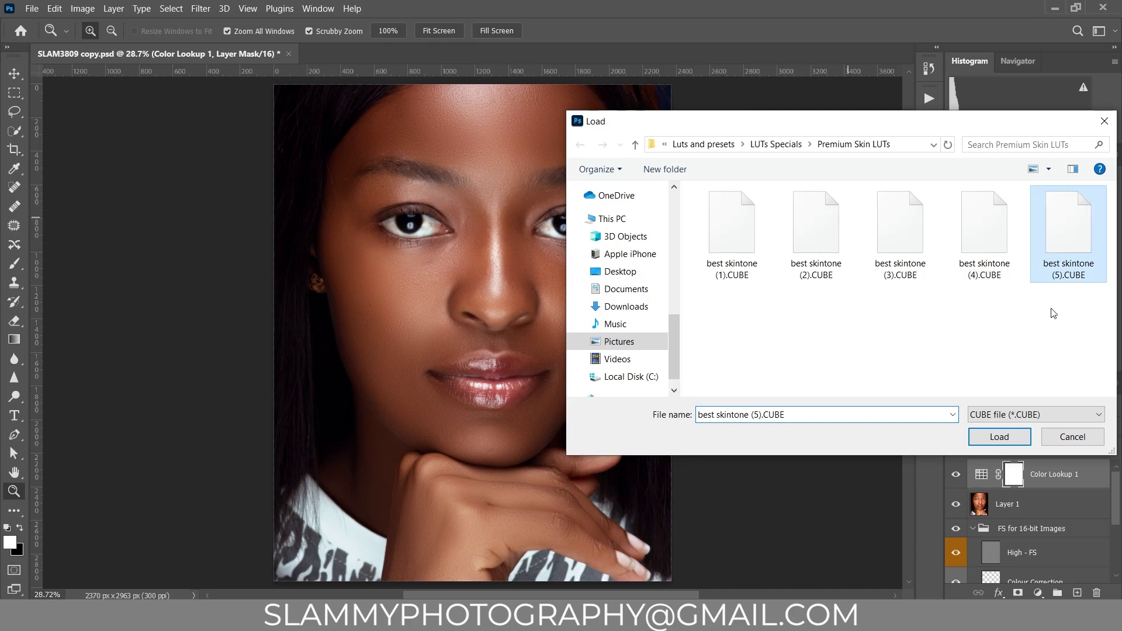
pyautogui.click(992, 437)
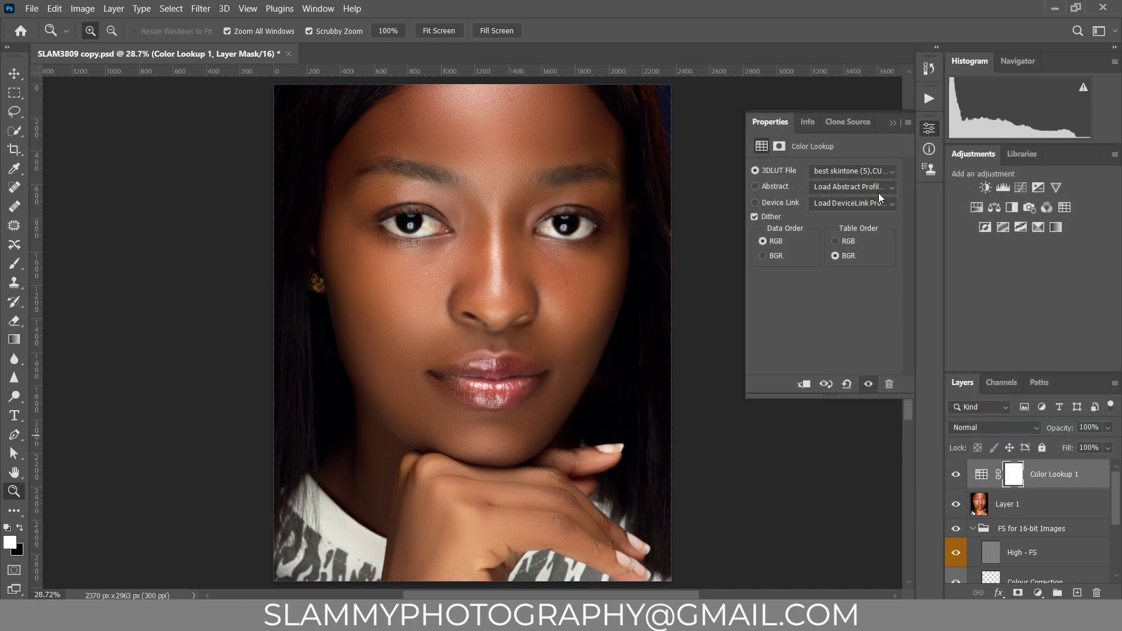
pyautogui.click(850, 171)
pyautogui.click(850, 184)
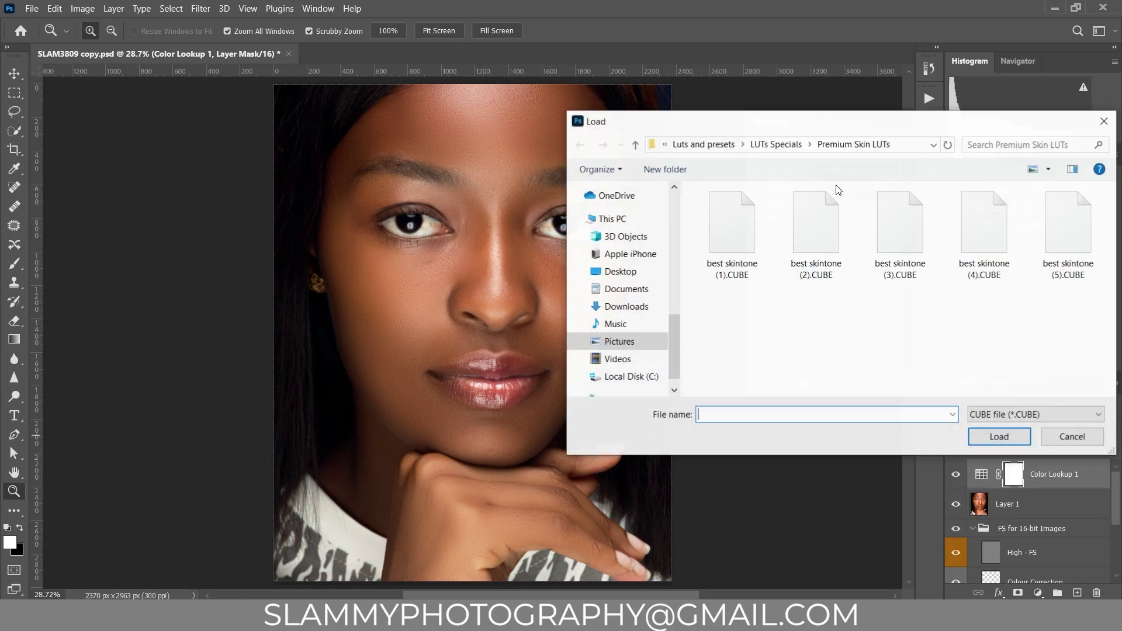
pyautogui.click(752, 233)
pyautogui.doubleClick(751, 234)
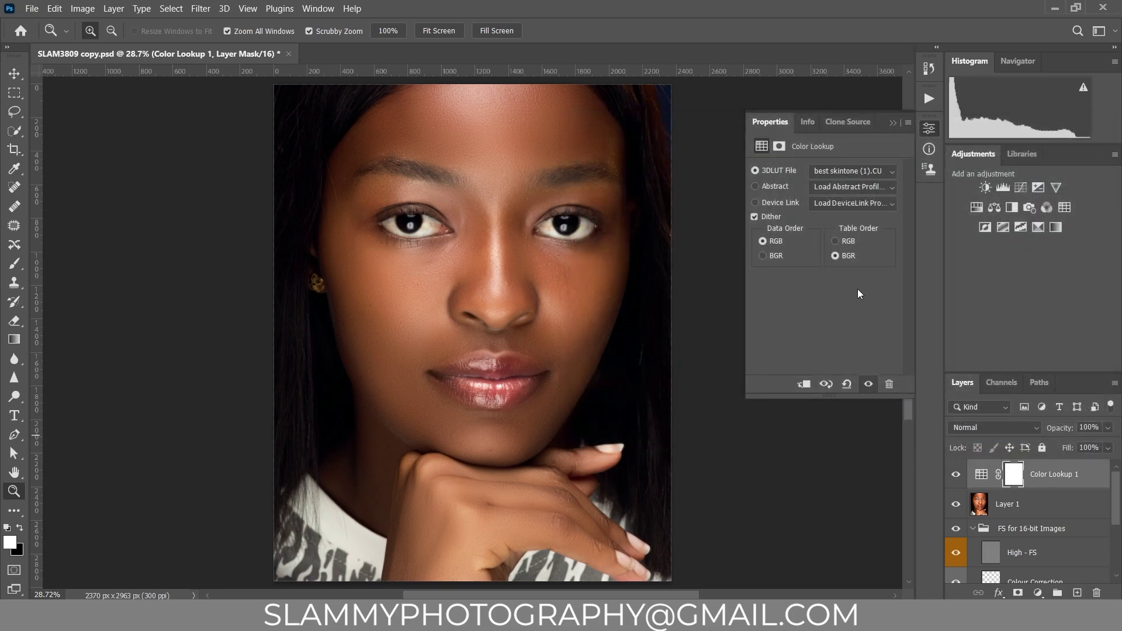
pyautogui.click(829, 168)
# Step: Try the outdoors (9) and outdoors (1) LUTs from the Premium Outdoor LUTs folder
pyautogui.click(848, 183)
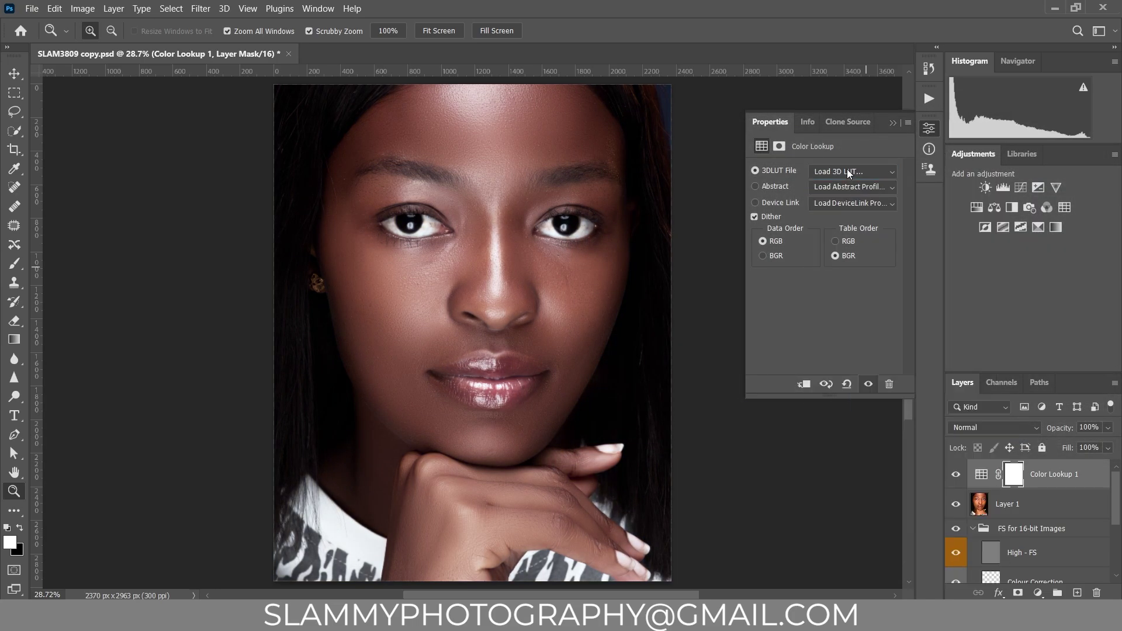
pyautogui.click(775, 143)
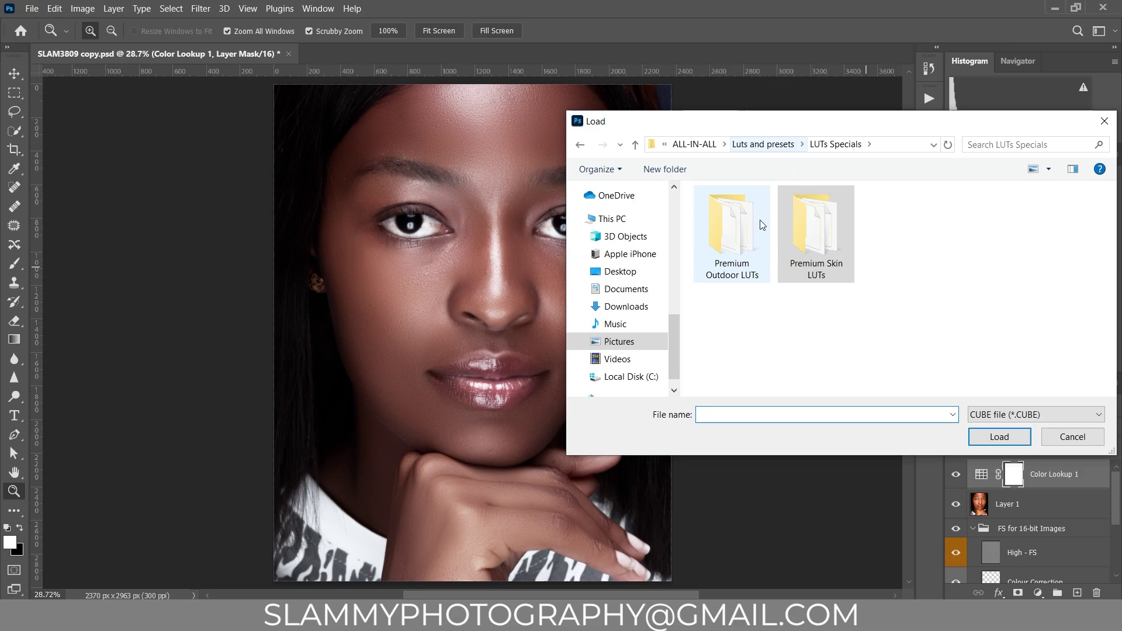
pyautogui.click(758, 232)
pyautogui.doubleClick(758, 233)
pyautogui.click(984, 318)
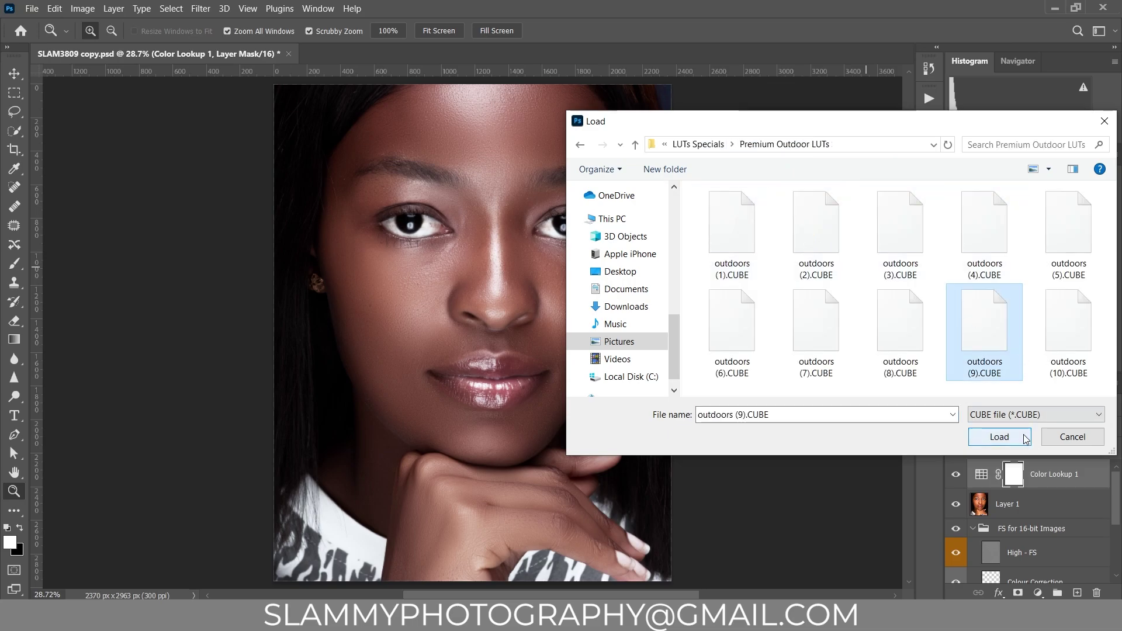
pyautogui.click(999, 436)
pyautogui.click(852, 170)
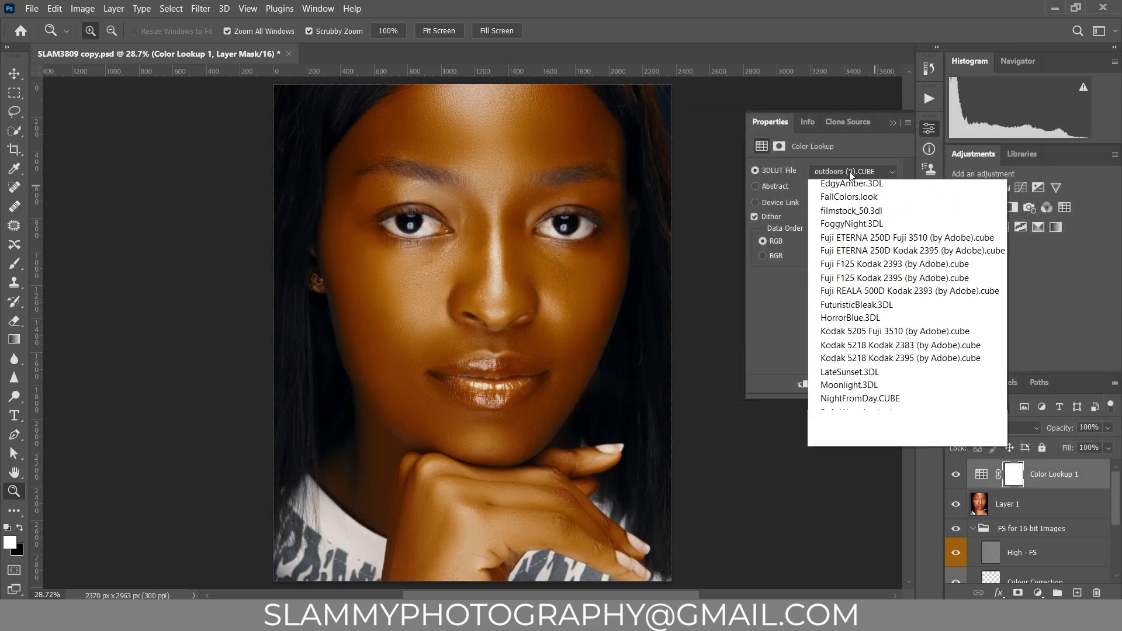
pyautogui.click(862, 187)
pyautogui.click(731, 234)
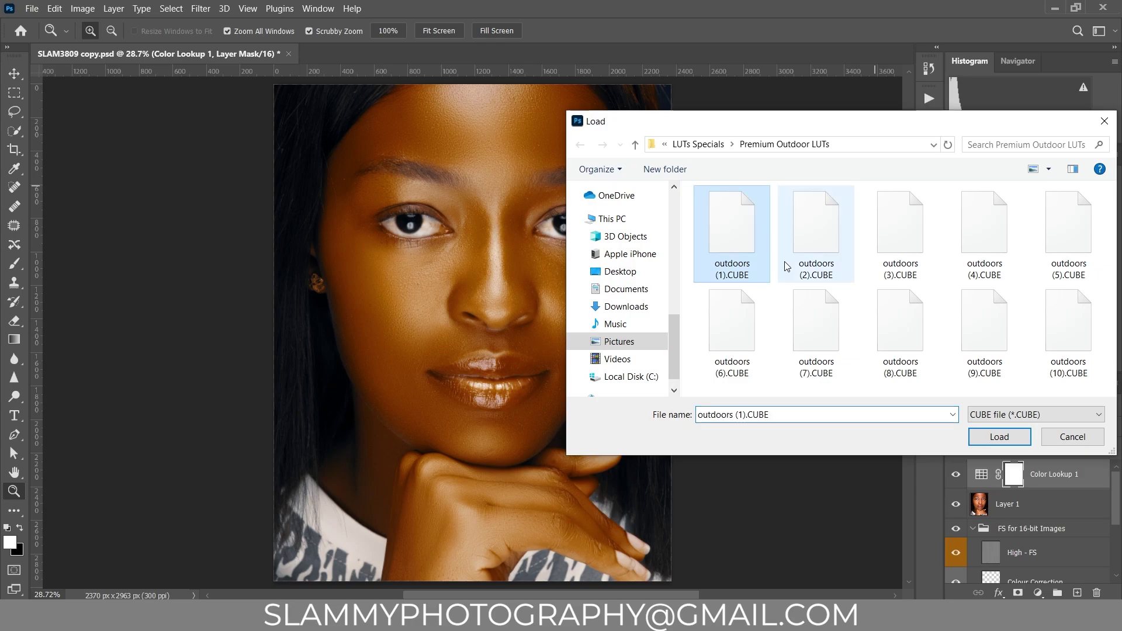
pyautogui.click(993, 437)
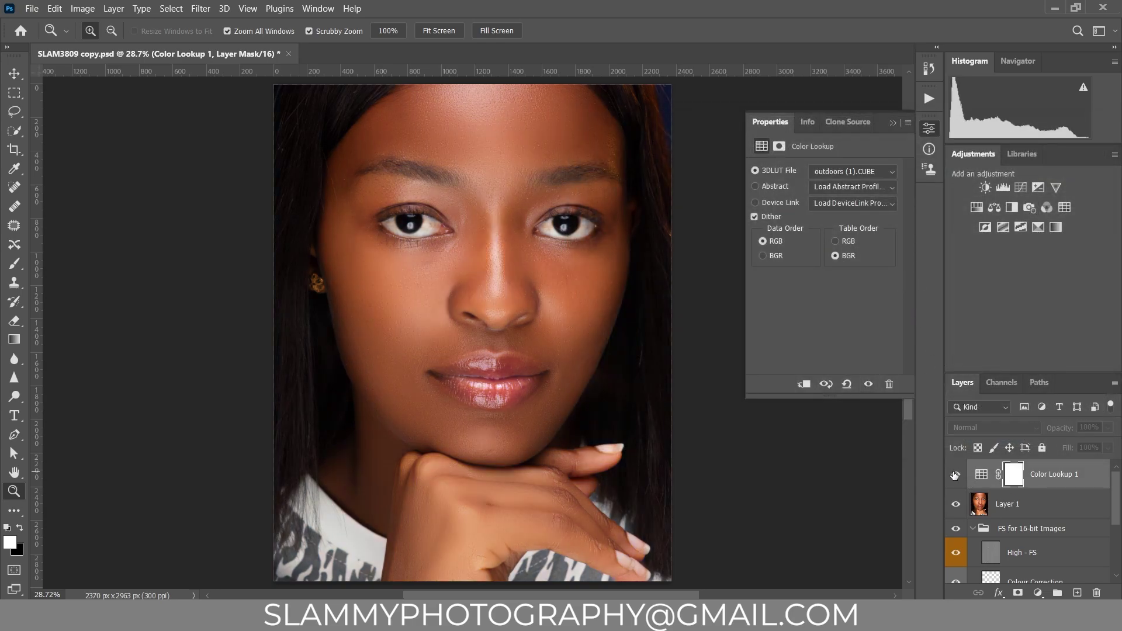
# Step: Load Ultimate_Bundle (1).cube from the LUTS folder and toggle the Color Lookup layer to compare
pyautogui.click(836, 173)
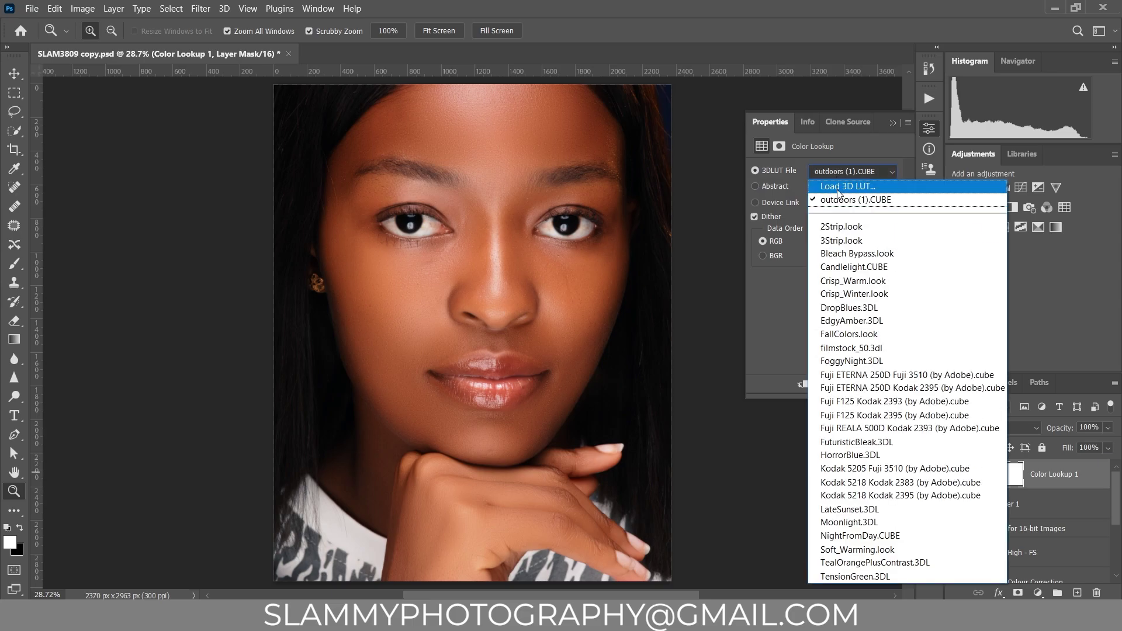
pyautogui.click(844, 191)
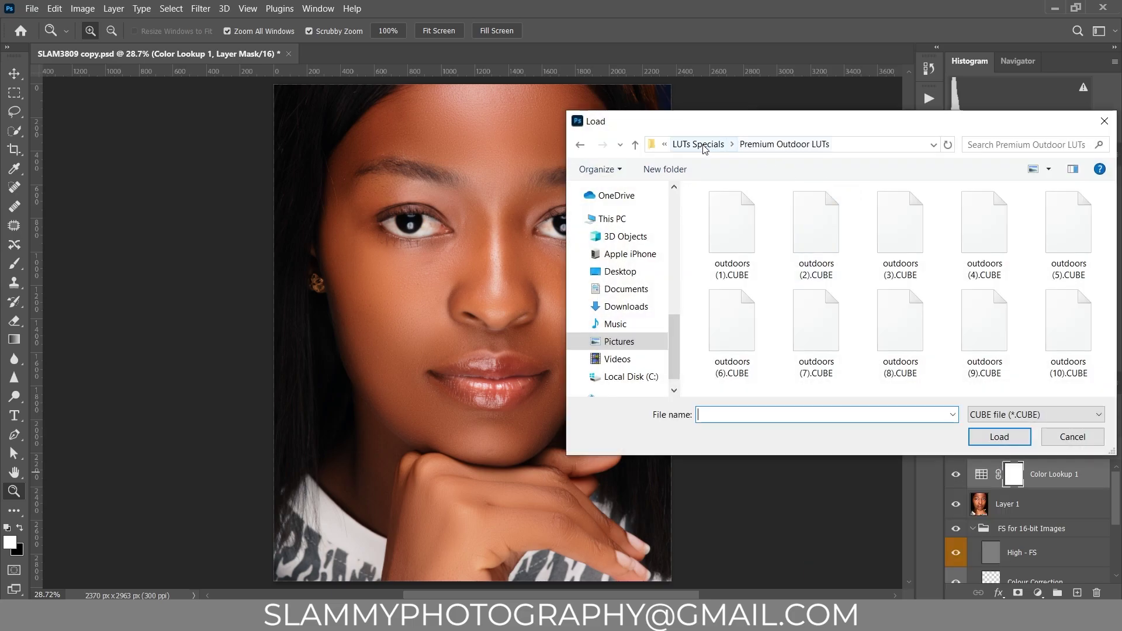
pyautogui.click(698, 144)
pyautogui.click(766, 144)
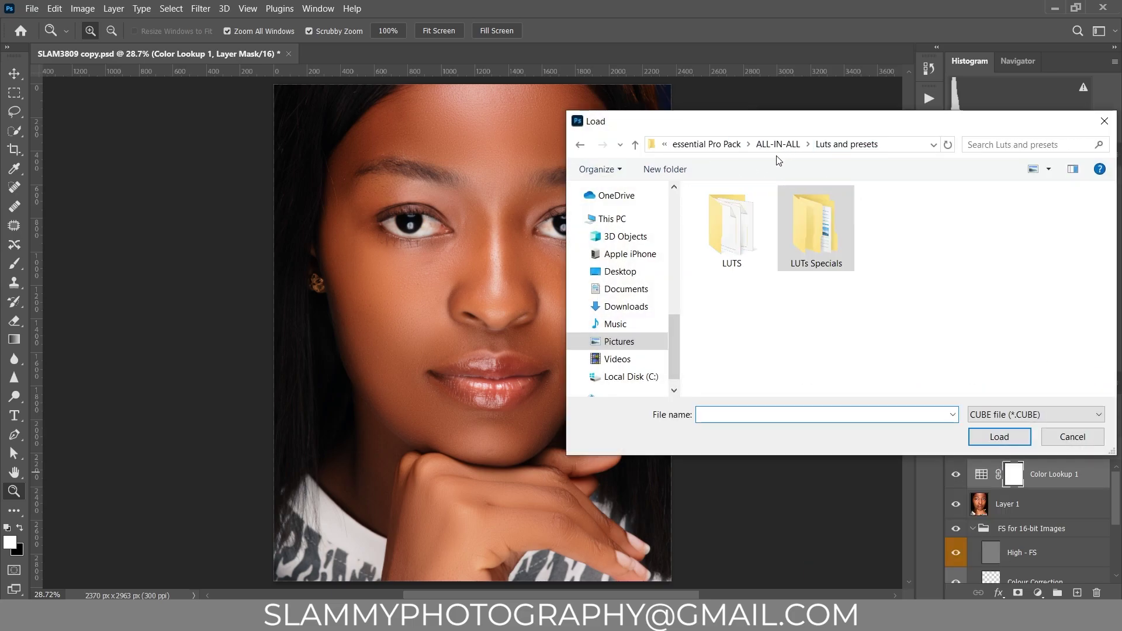
pyautogui.doubleClick(748, 218)
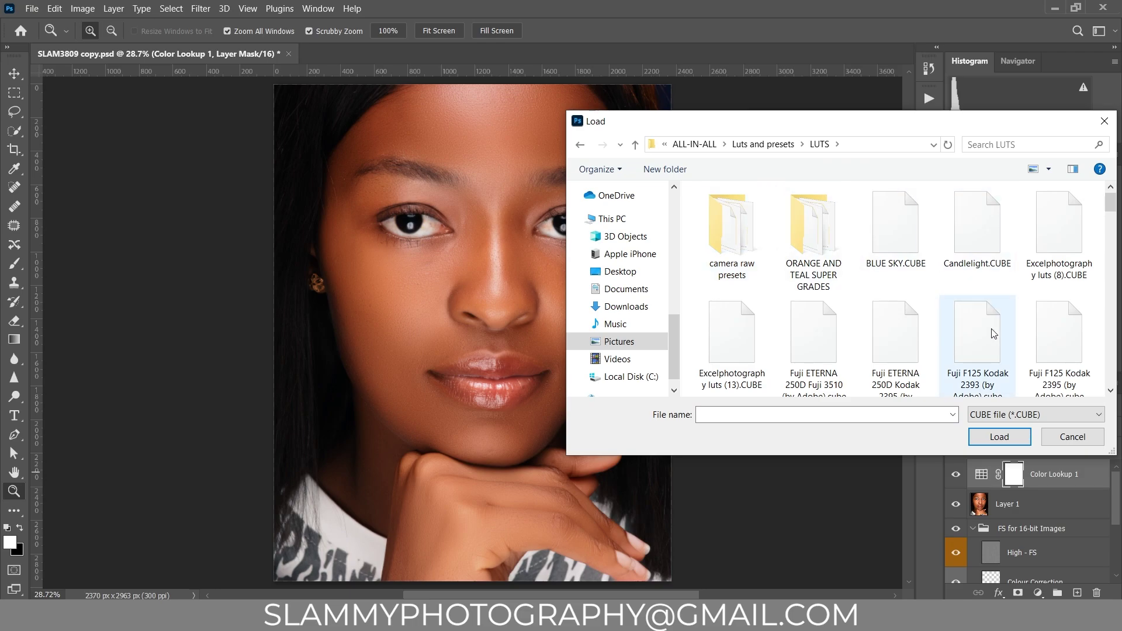
pyautogui.scroll(-5, 981, 334)
pyautogui.scroll(-15, 981, 334)
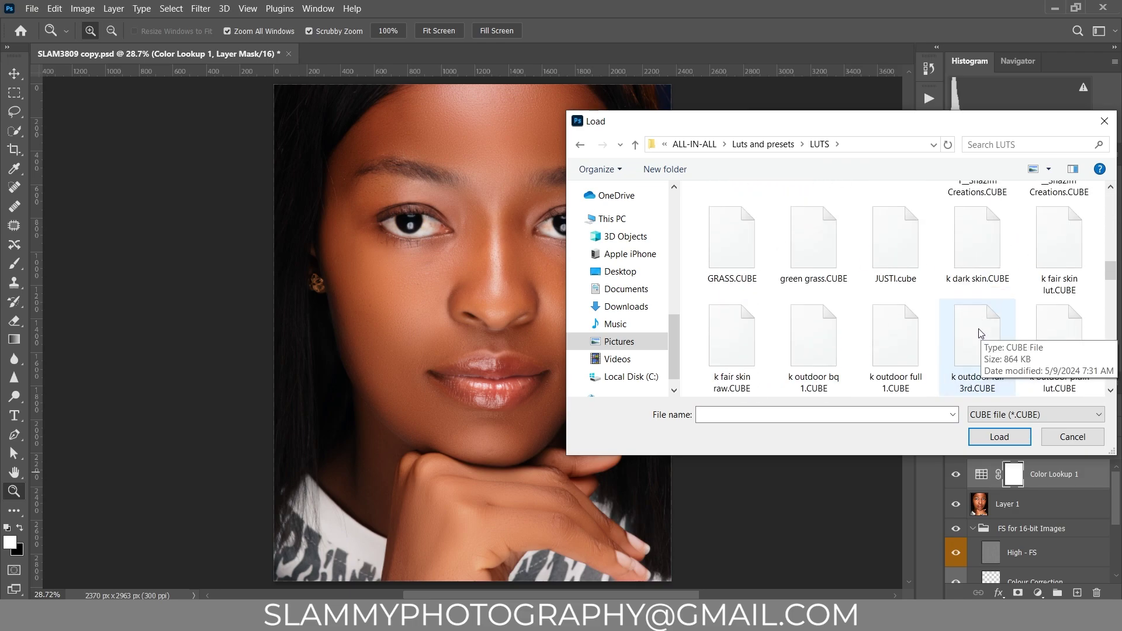
pyautogui.scroll(5, 967, 339)
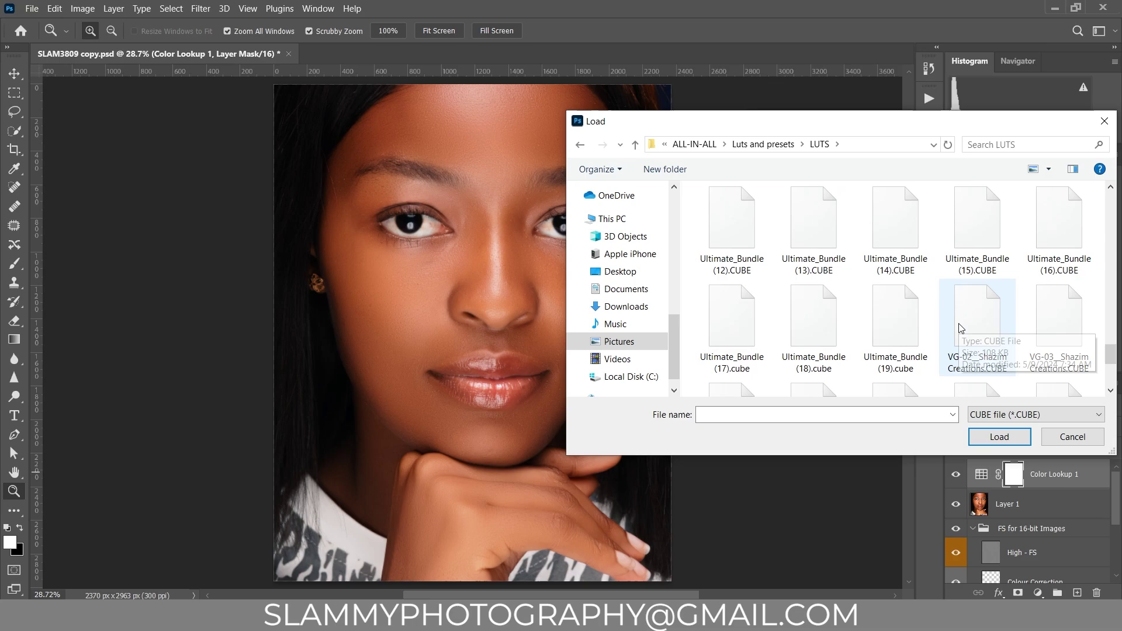
pyautogui.click(895, 225)
pyautogui.click(998, 437)
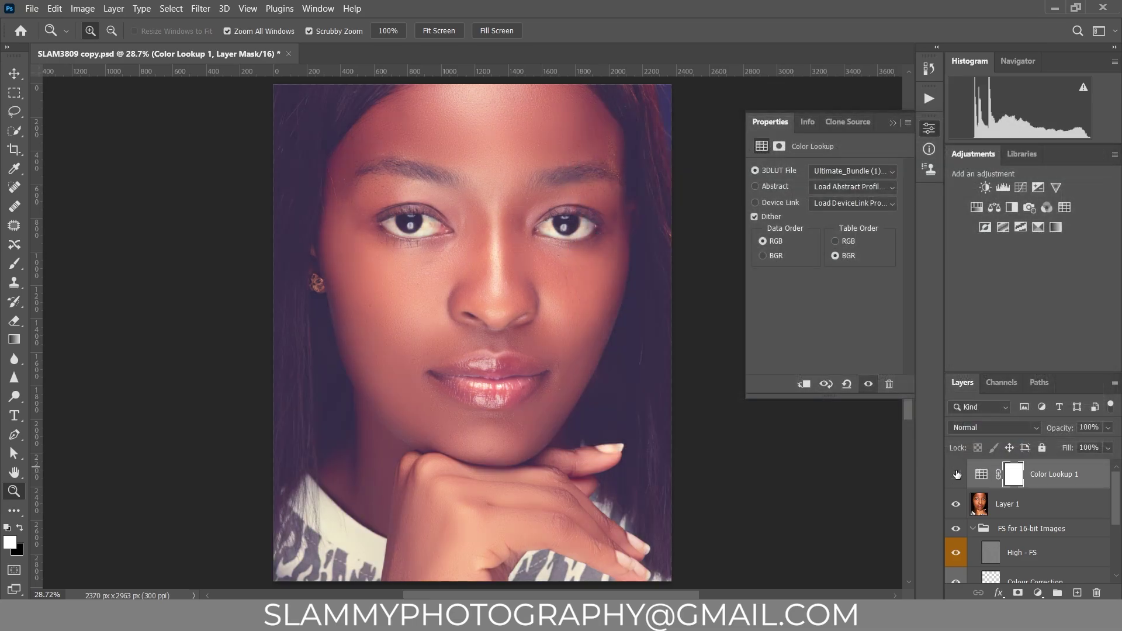
pyautogui.click(957, 474)
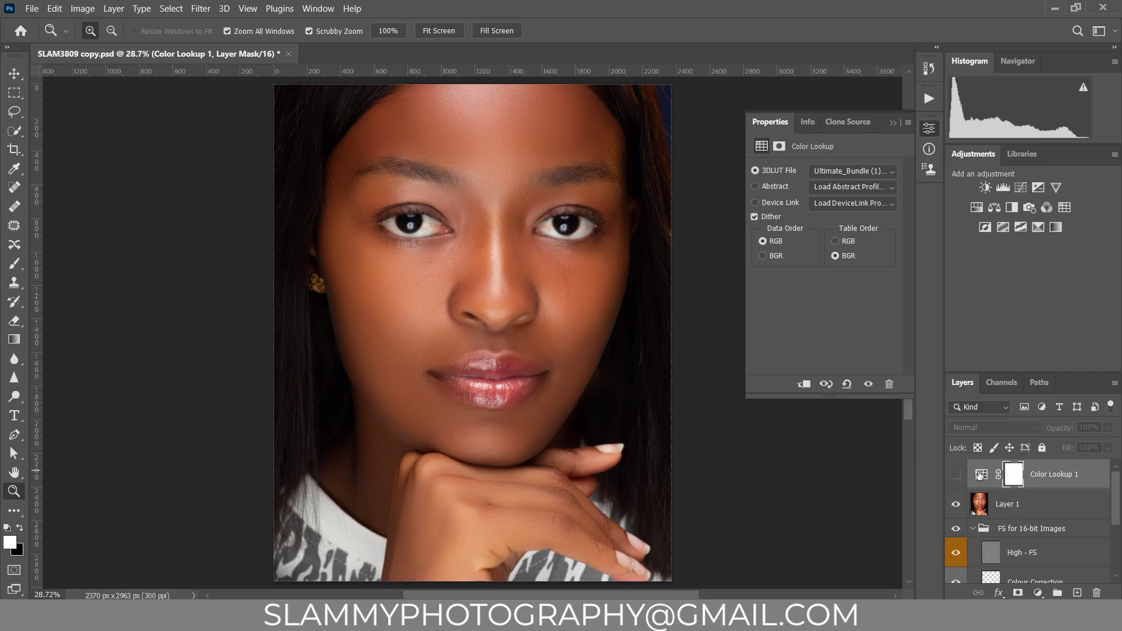
pyautogui.click(961, 468)
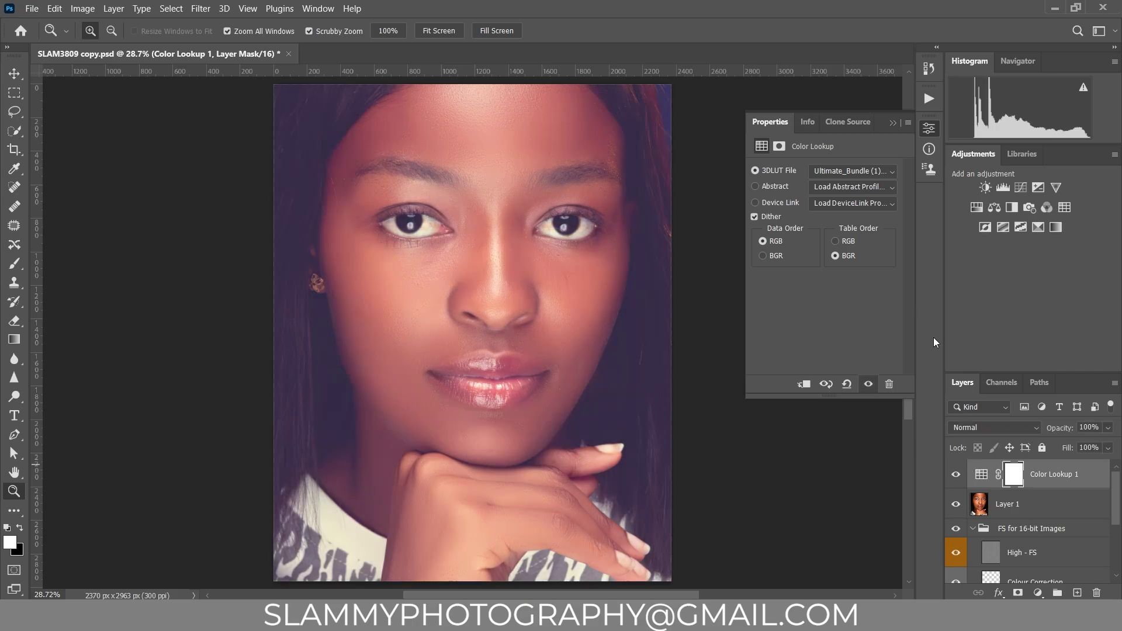
pyautogui.click(884, 172)
# Step: Load best skintone (2).CUBE from LUTs Specials > Premium Skin LUTs onto the Color Lookup layer
pyautogui.click(885, 182)
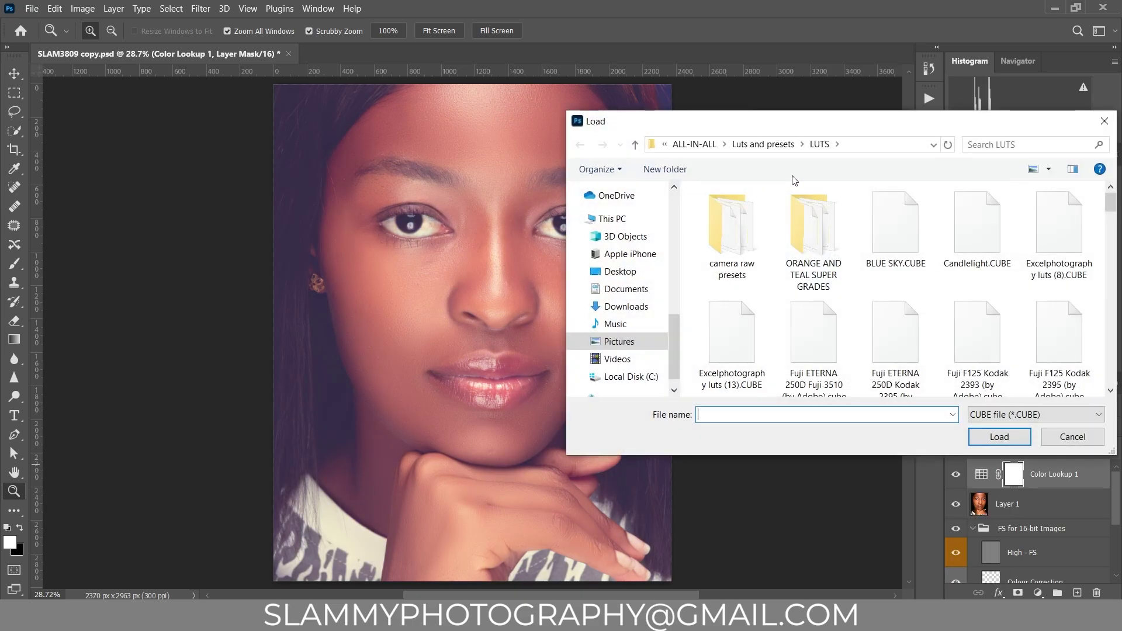
pyautogui.click(763, 144)
pyautogui.doubleClick(794, 218)
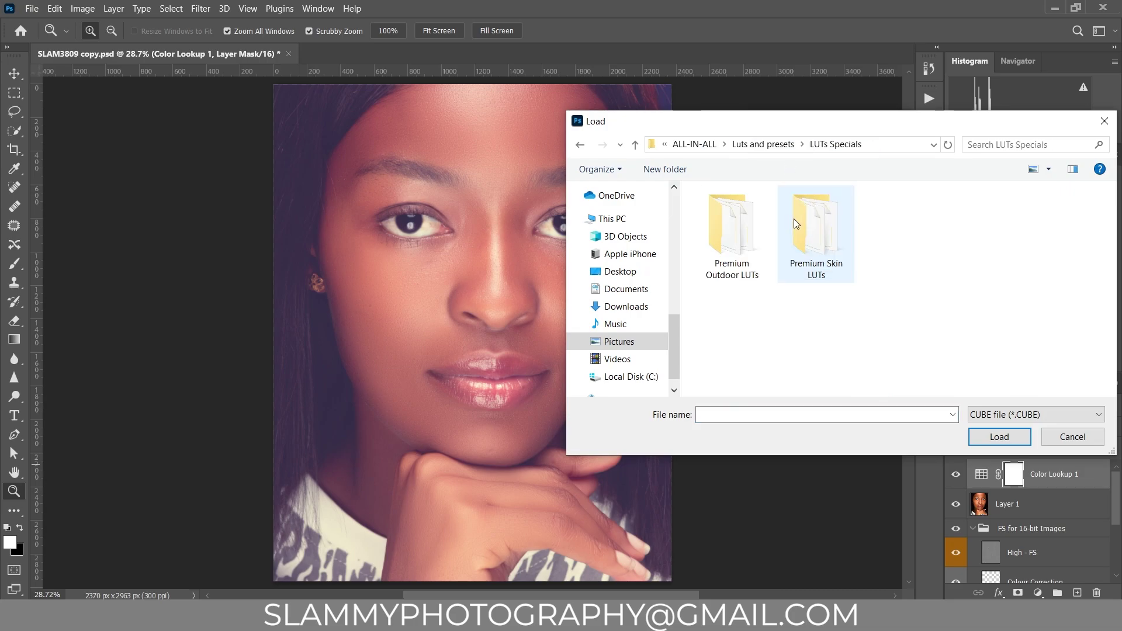
pyautogui.doubleClick(820, 232)
pyautogui.click(750, 236)
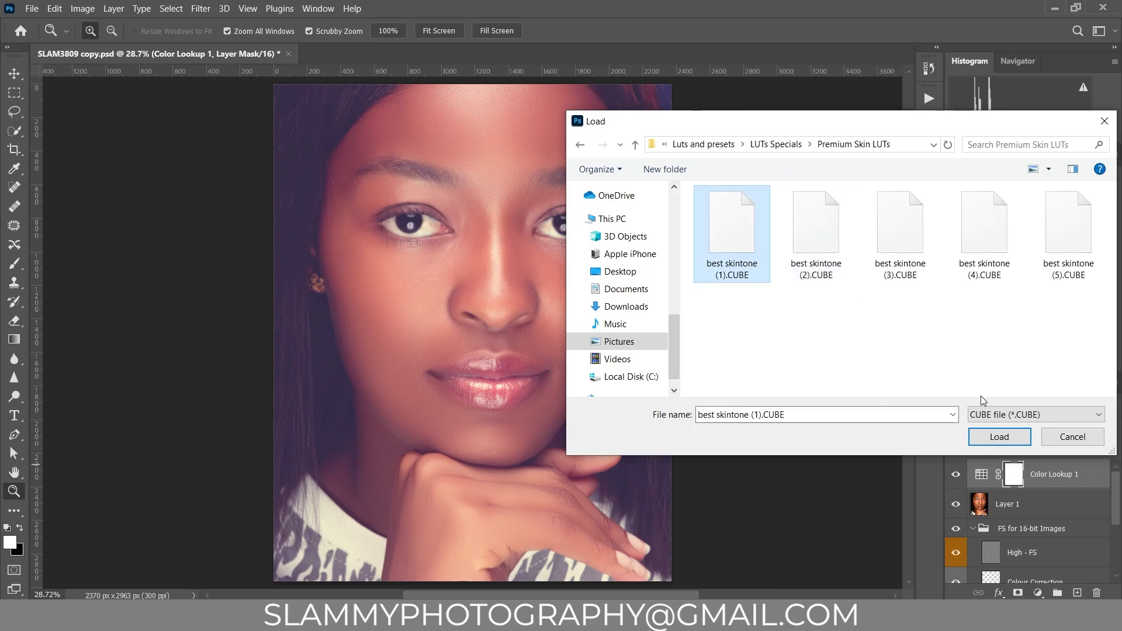
pyautogui.press('Right')
pyautogui.click(986, 438)
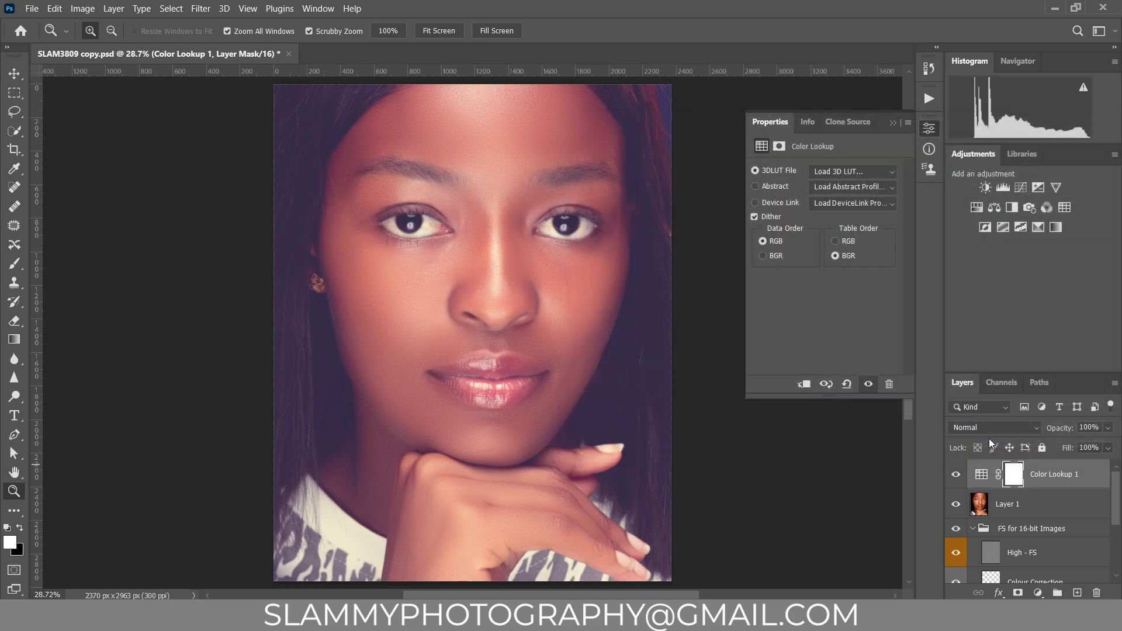
# Step: Compare the Color Lookup effect and lower the layer's opacity to 31%
pyautogui.click(961, 481)
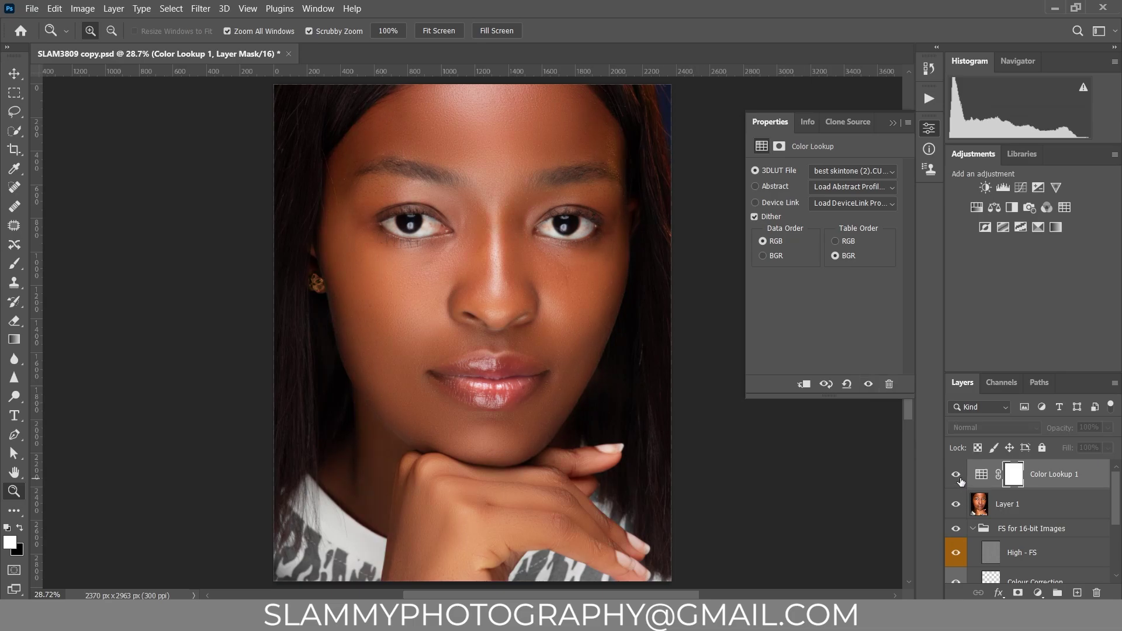
pyautogui.click(961, 481)
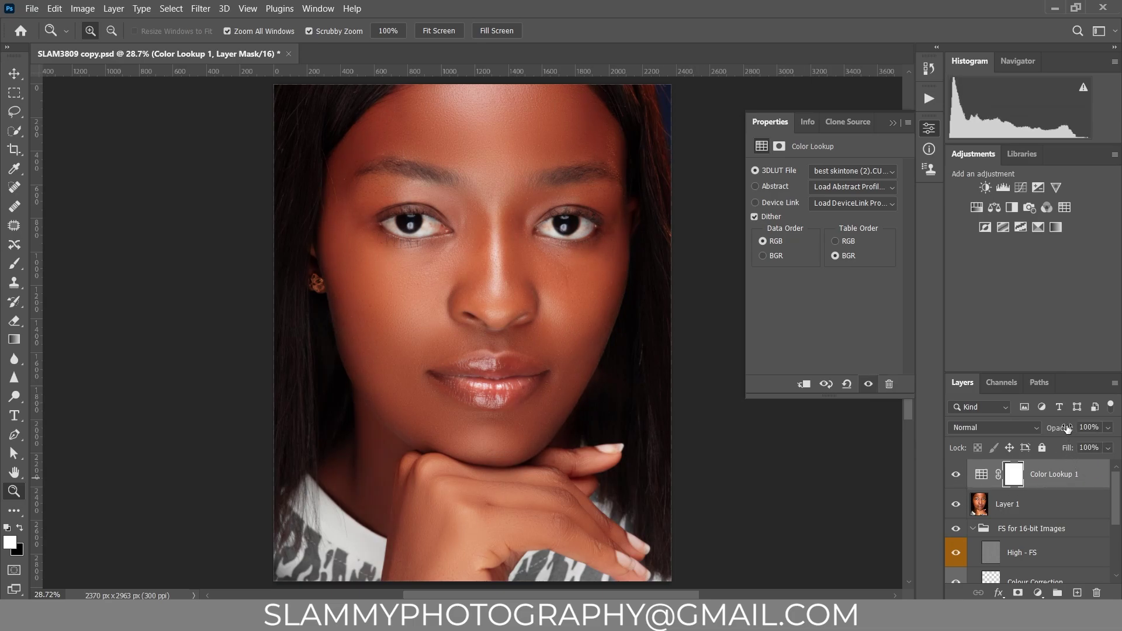
pyautogui.moveTo(1066, 428); pyautogui.dragTo(1058, 433)
# Step: Turn off Button Mode in the Actions panel and play the Magic Skintone action
pyautogui.click(930, 99)
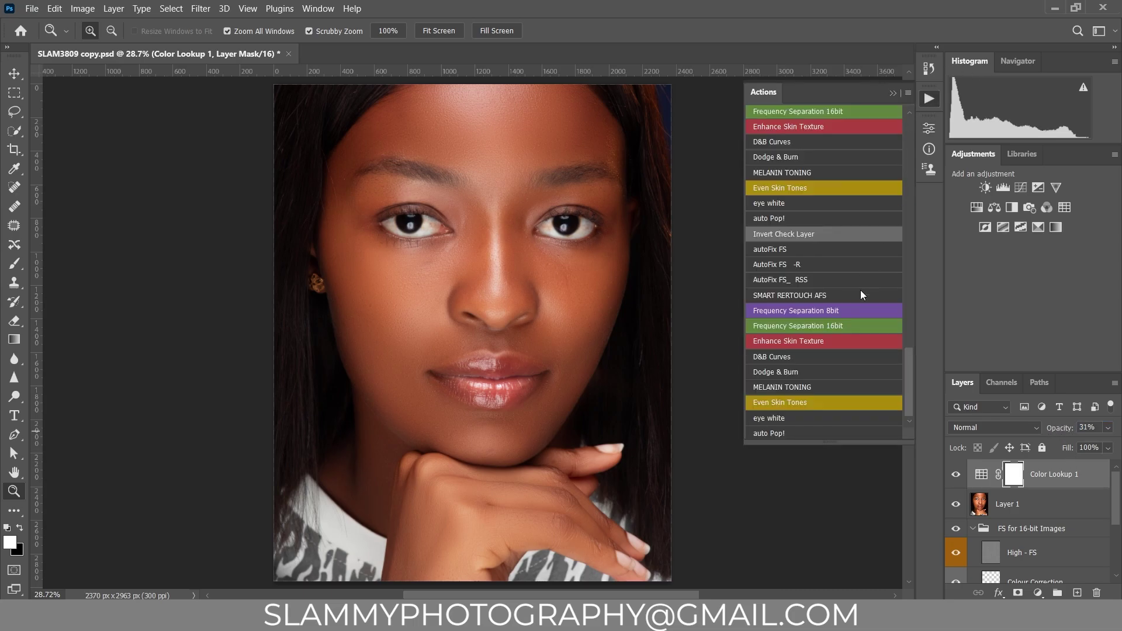
pyautogui.scroll(5, 853, 283)
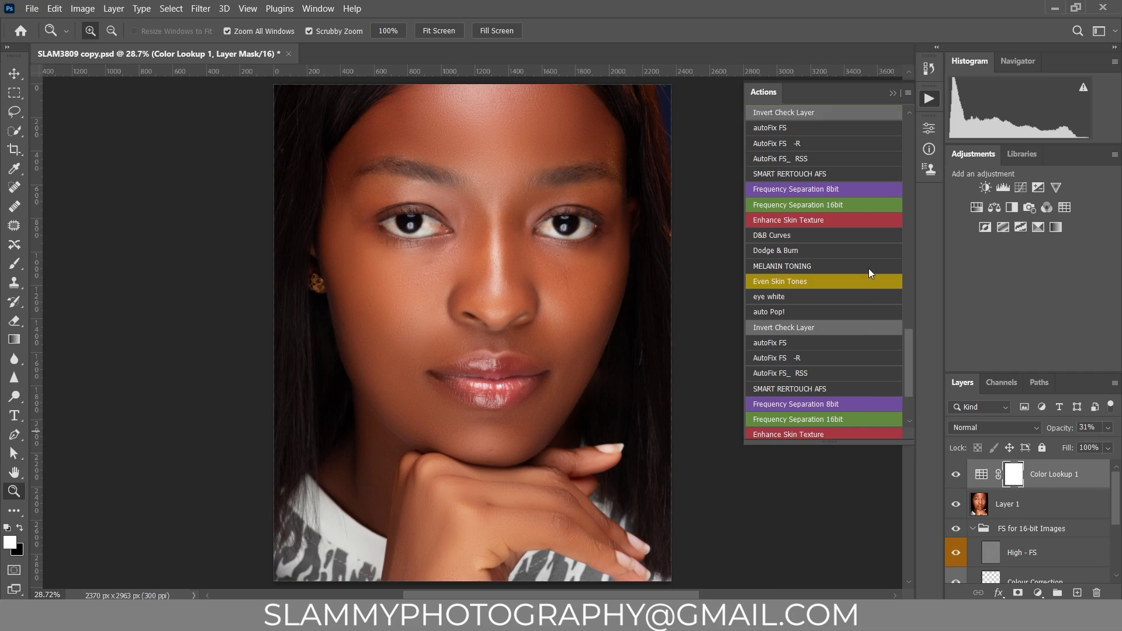
pyautogui.scroll(5, 870, 269)
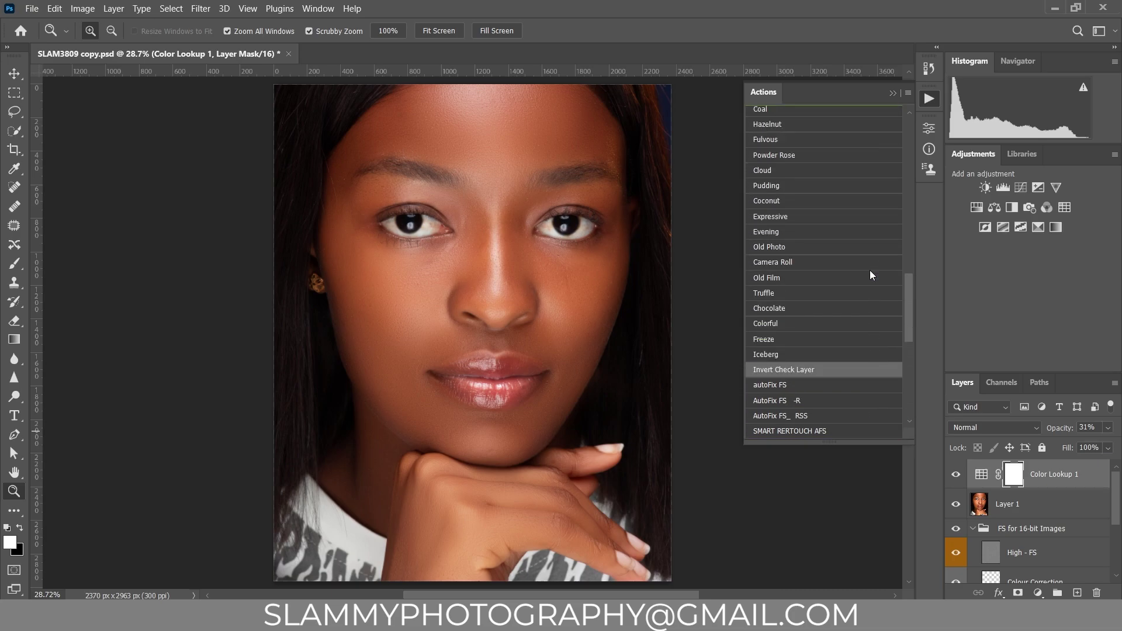
pyautogui.moveTo(908, 273); pyautogui.dragTo(901, 149)
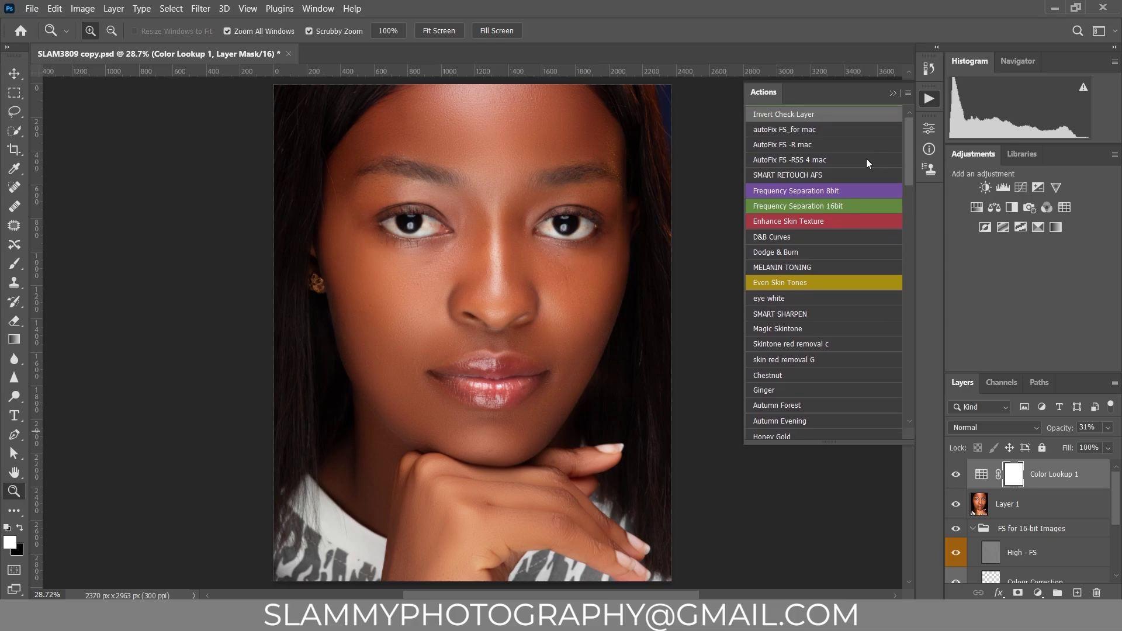
pyautogui.click(907, 93)
pyautogui.click(876, 104)
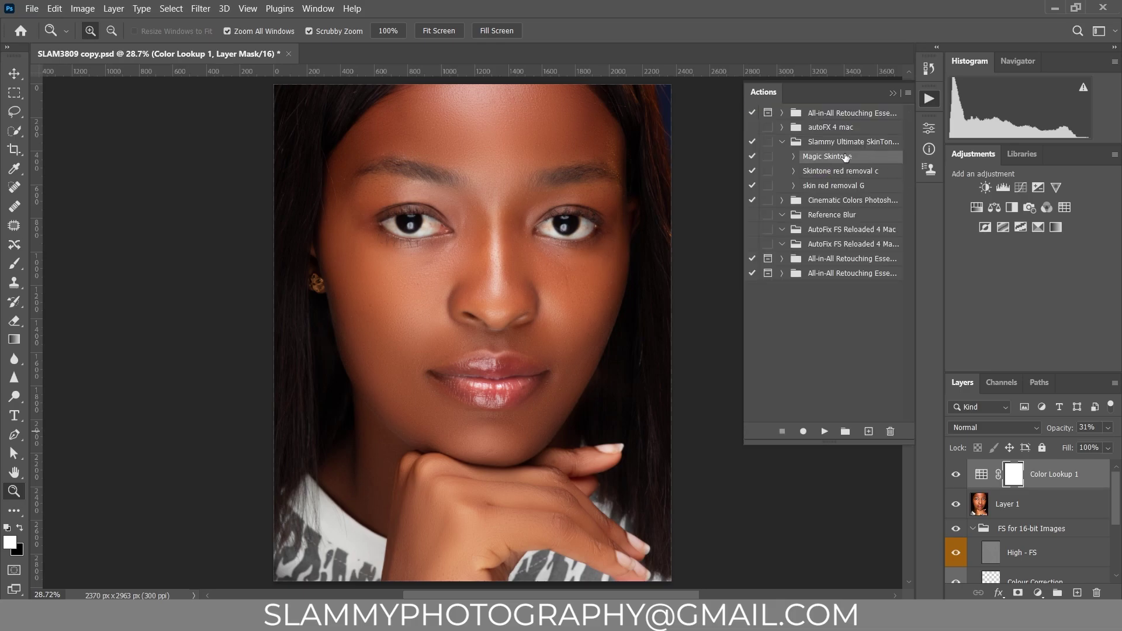
pyautogui.click(824, 431)
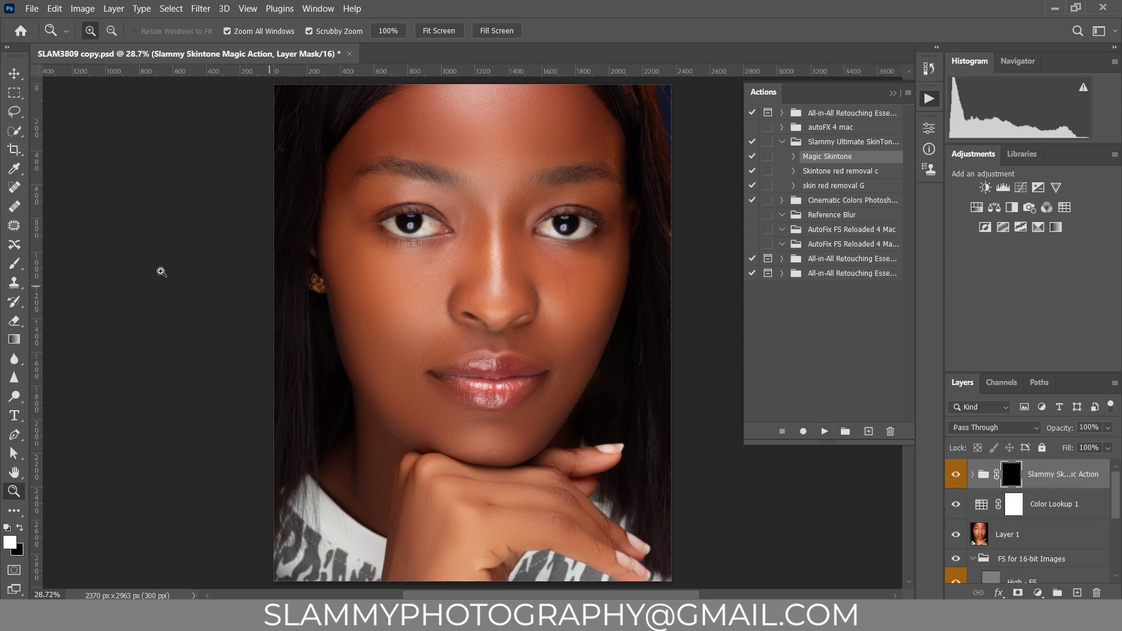
# Step: Select the Brush tool with 60% flow and a 900-pixel size
pyautogui.click(14, 263)
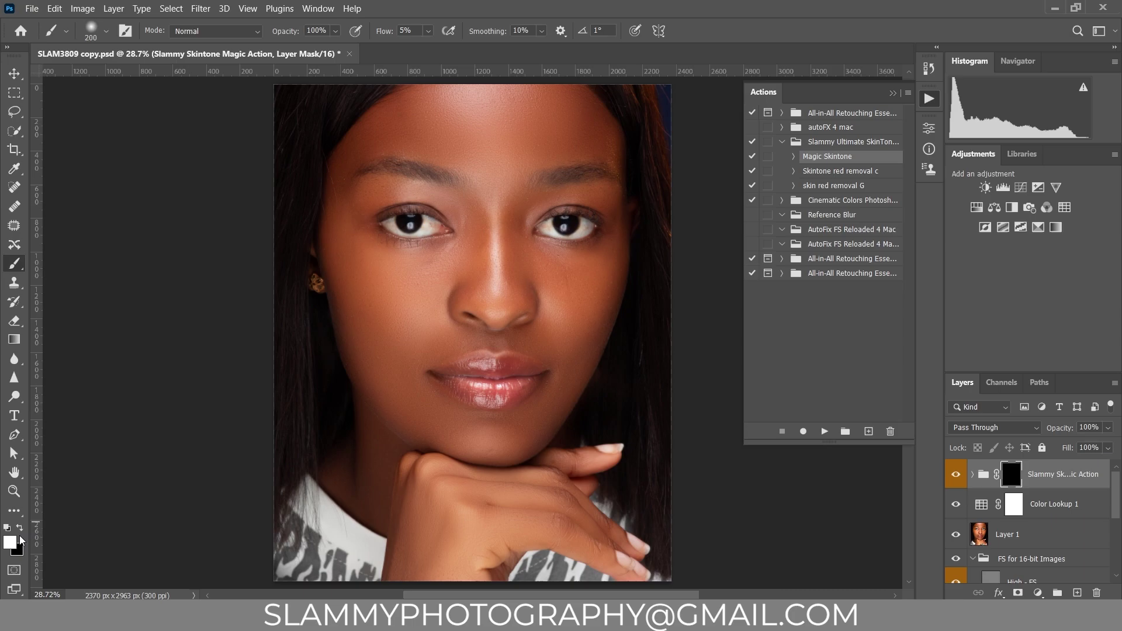
pyautogui.moveTo(384, 35); pyautogui.dragTo(418, 43)
pyautogui.press(']')
pyautogui.press(']')
pyautogui.press(']')
pyautogui.press(']')
pyautogui.press(']')
pyautogui.press(']')
pyautogui.press(']')
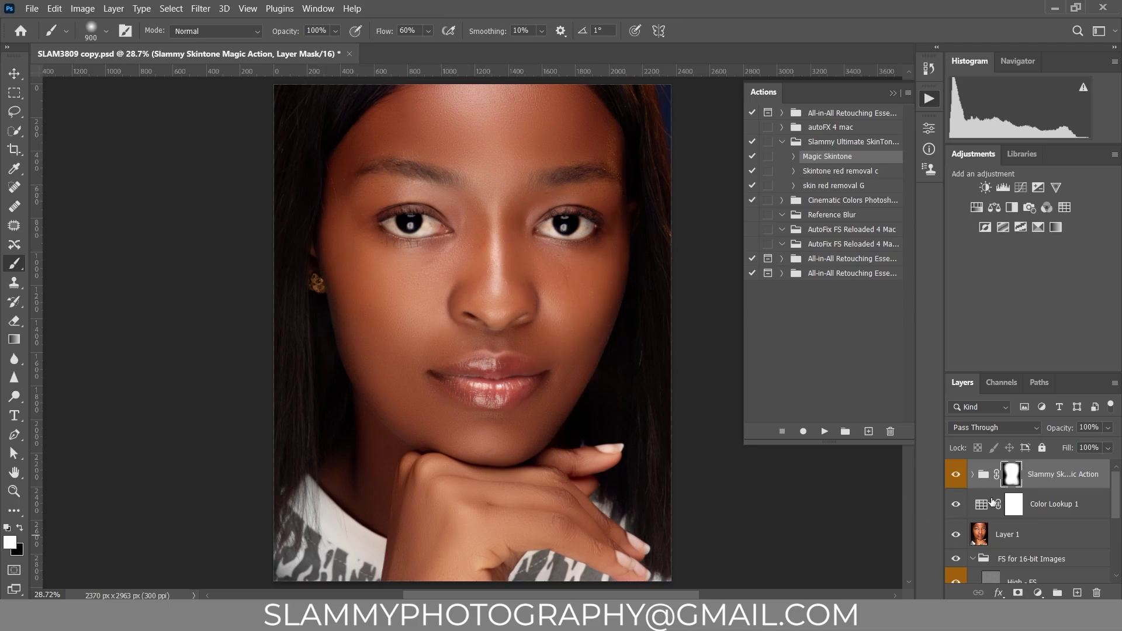
# Step: Compare the Slammy Skintone group, expand it, and hide its lower Shadows layer
pyautogui.click(954, 475)
pyautogui.click(955, 474)
pyautogui.click(973, 474)
pyautogui.scroll(-2, 1060, 507)
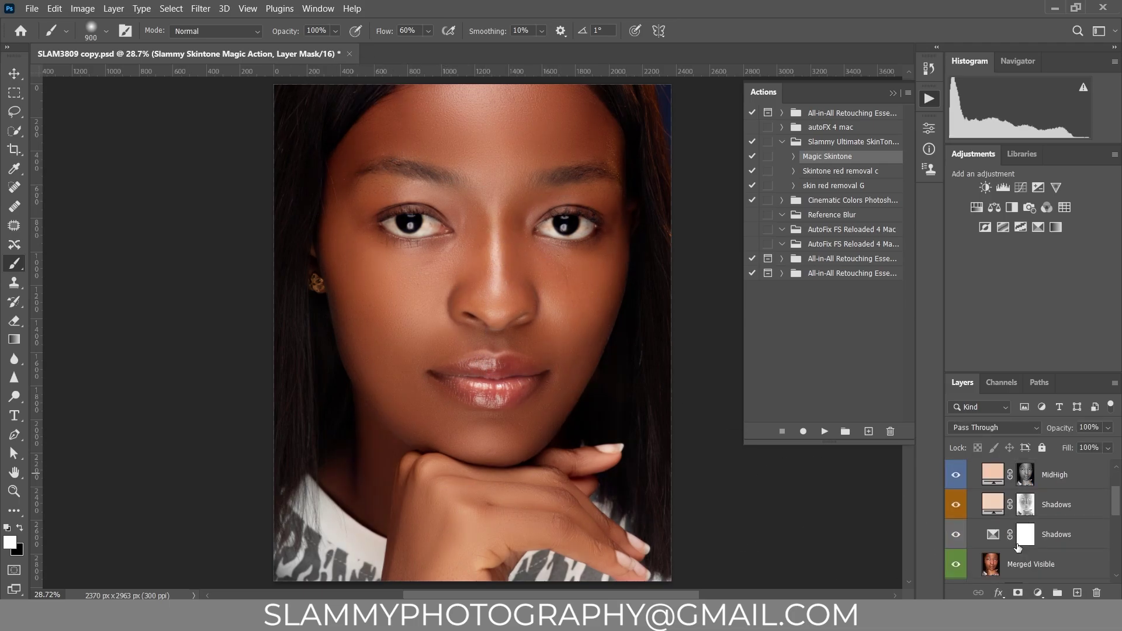
pyautogui.scroll(2, 1018, 544)
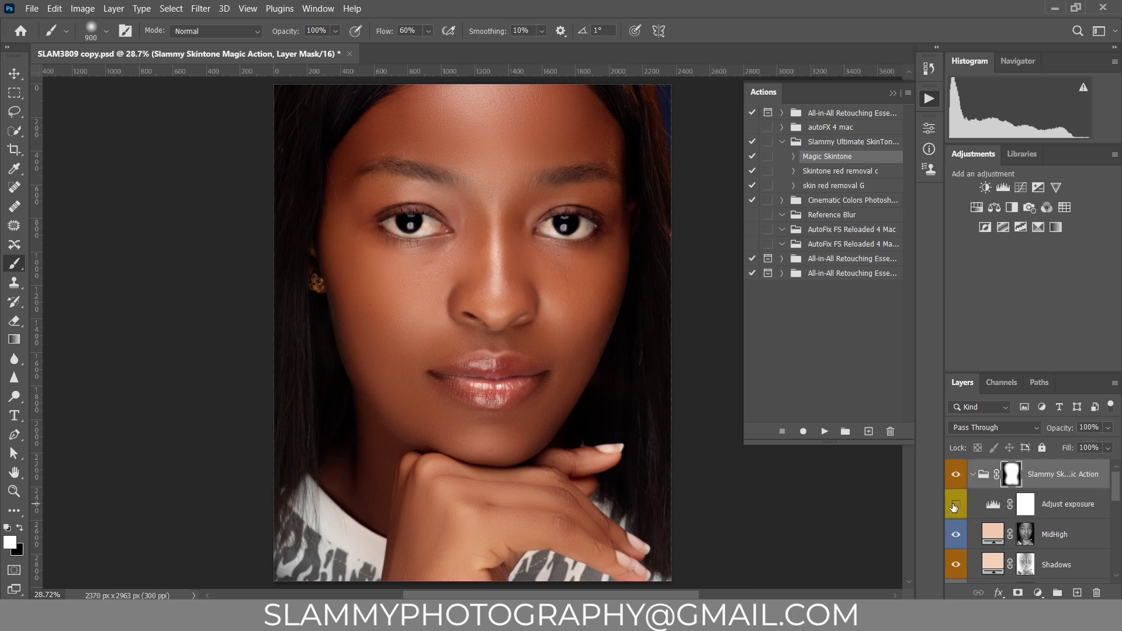
pyautogui.scroll(-2, 955, 517)
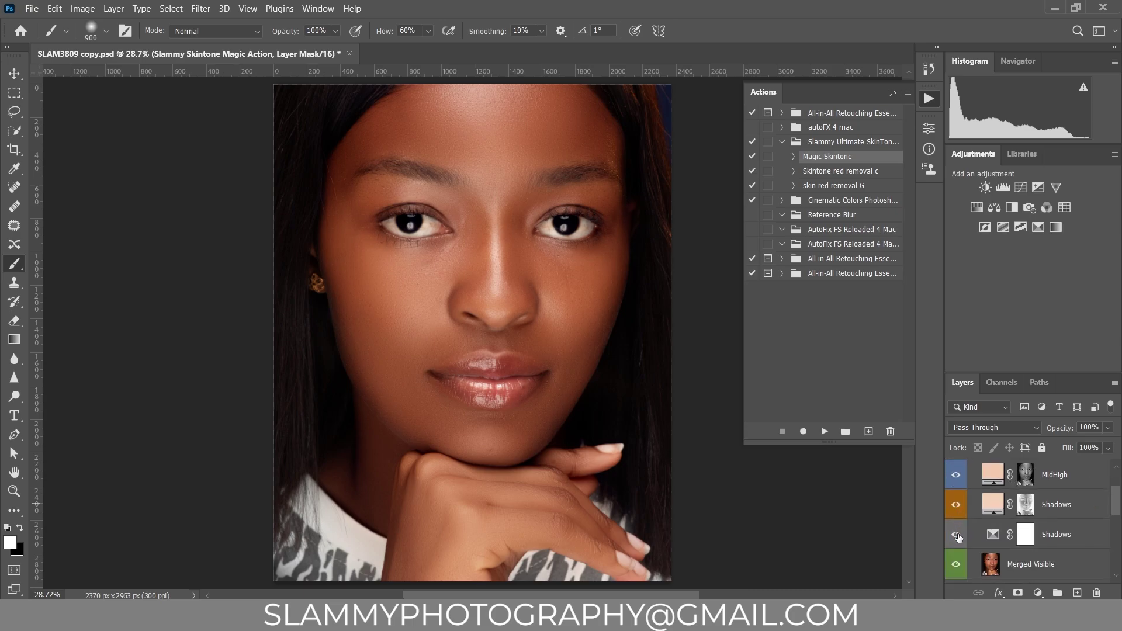
pyautogui.click(956, 534)
pyautogui.click(957, 537)
pyautogui.click(958, 537)
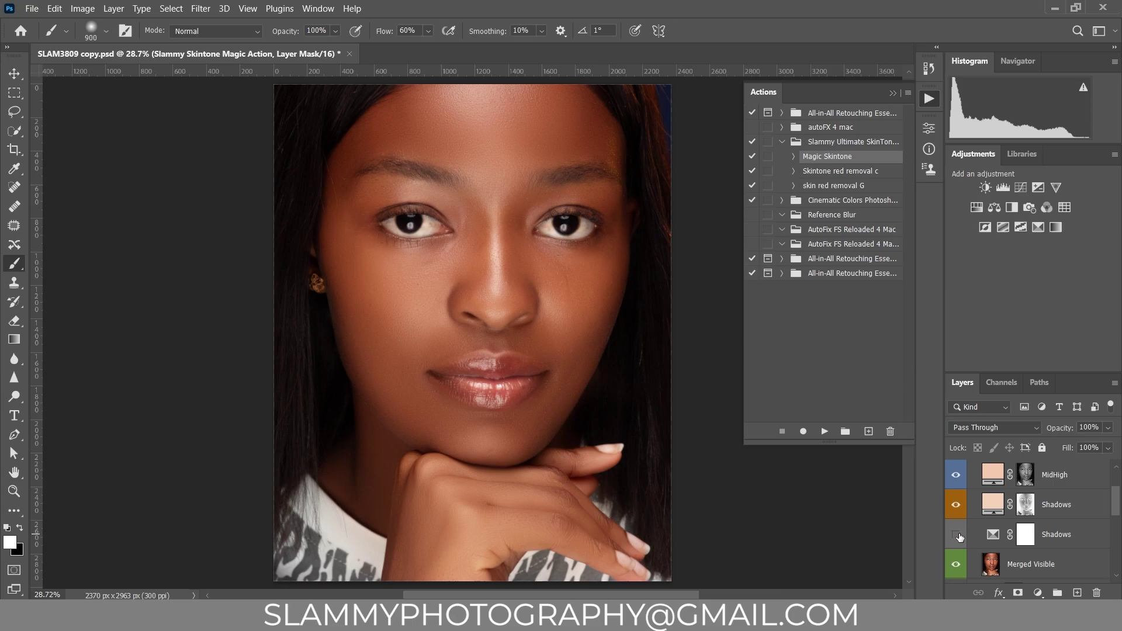
pyautogui.click(956, 537)
pyautogui.scroll(1, 984, 526)
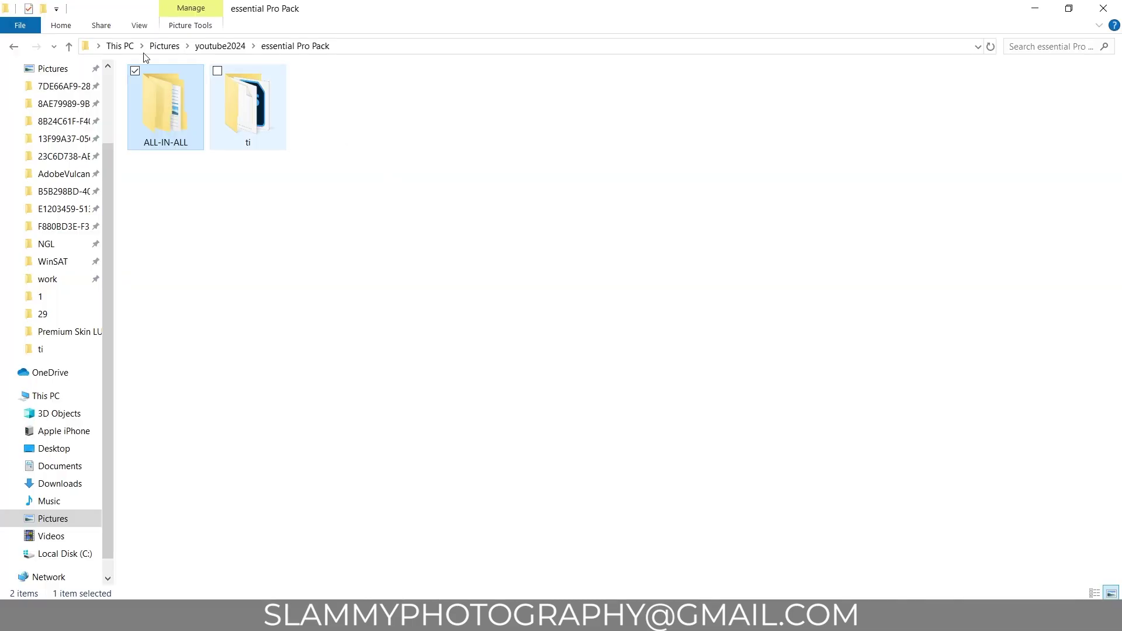
# Step: Go to ALL-IN-ALL > Photoshop Actions > Skintone Swatch and drag LIGHTSKINTONE SWATCH into the portrait
pyautogui.doubleClick(176, 103)
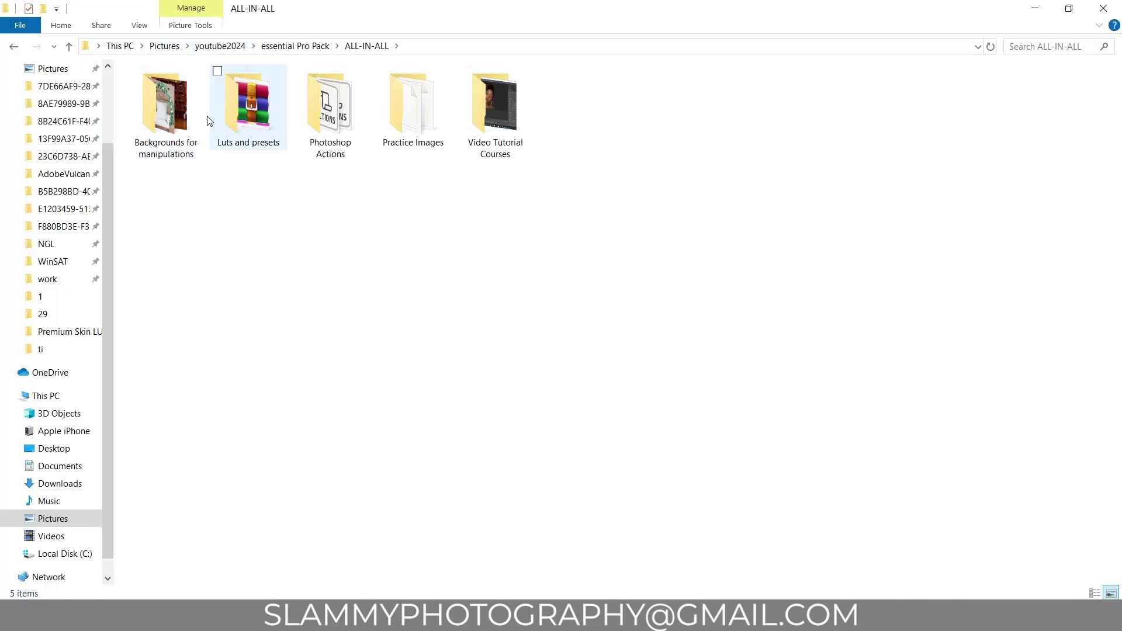
pyautogui.click(337, 124)
pyautogui.doubleClick(338, 125)
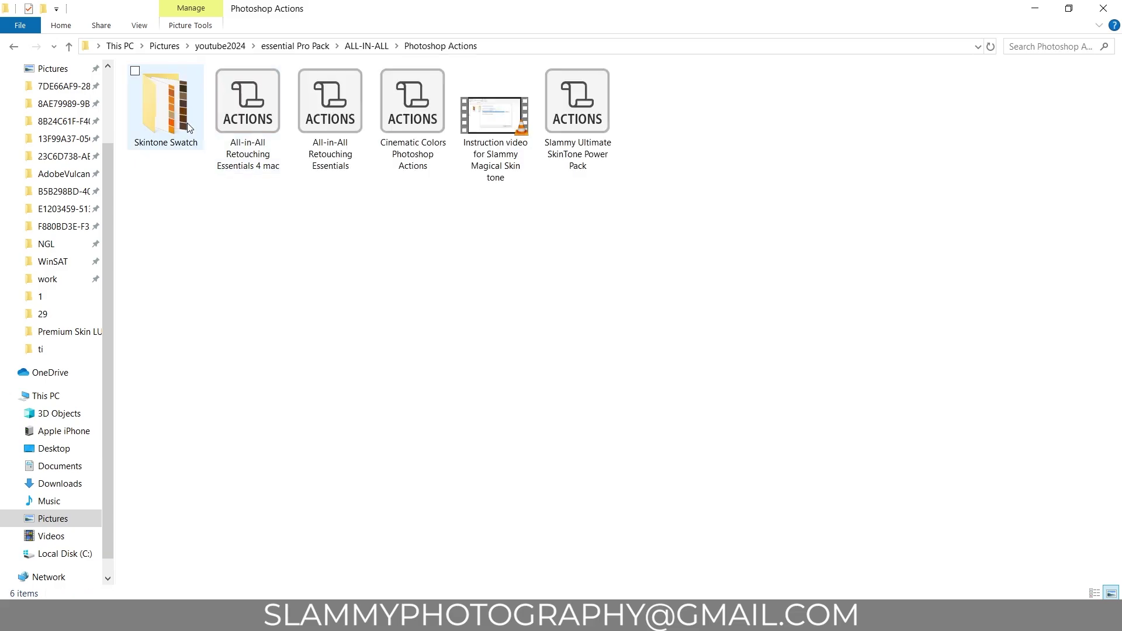
pyautogui.doubleClick(167, 111)
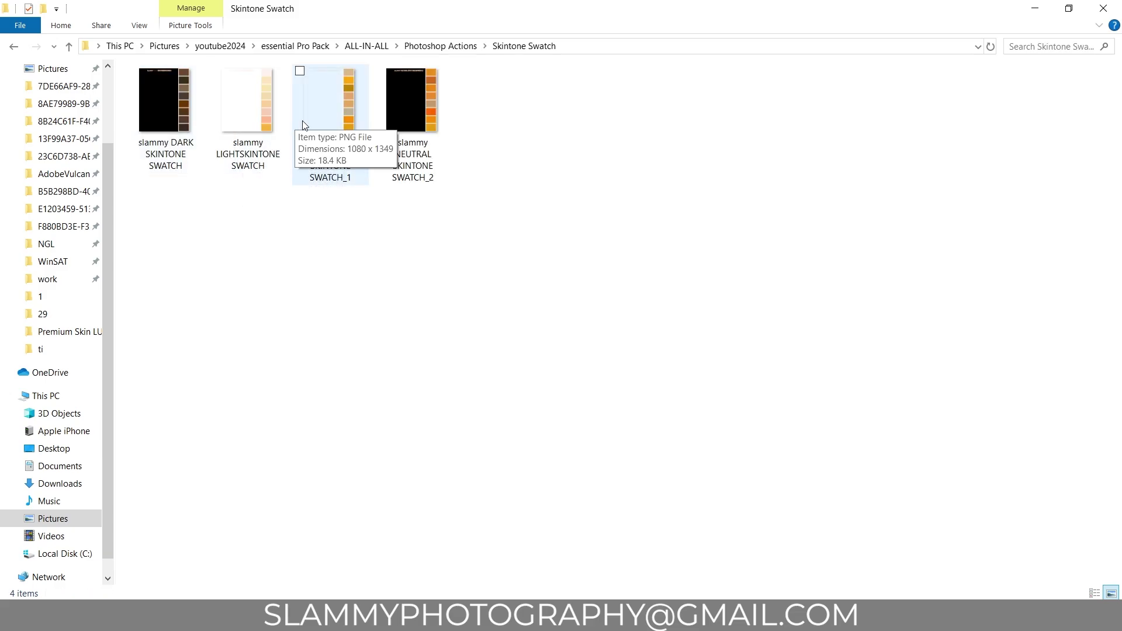
pyautogui.moveTo(250, 99); pyautogui.dragTo(453, 471)
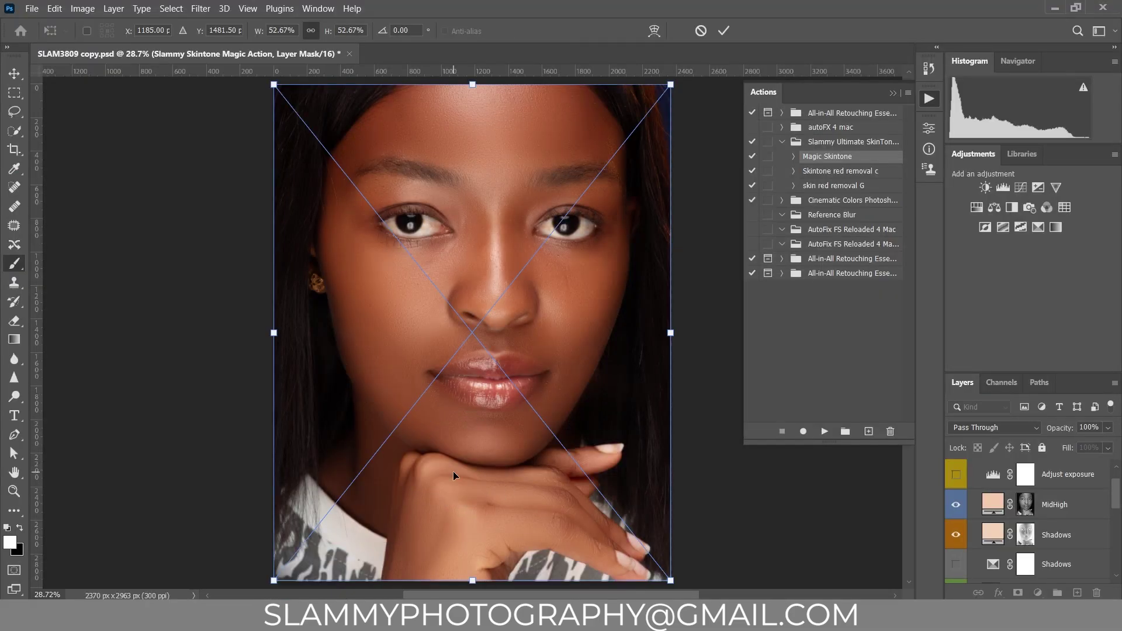
# Step: Commit the placed light skin-tone swatch beside the portrait and select the MidHigh fill layer
pyautogui.click(723, 31)
pyautogui.click(992, 534)
pyautogui.doubleClick(992, 534)
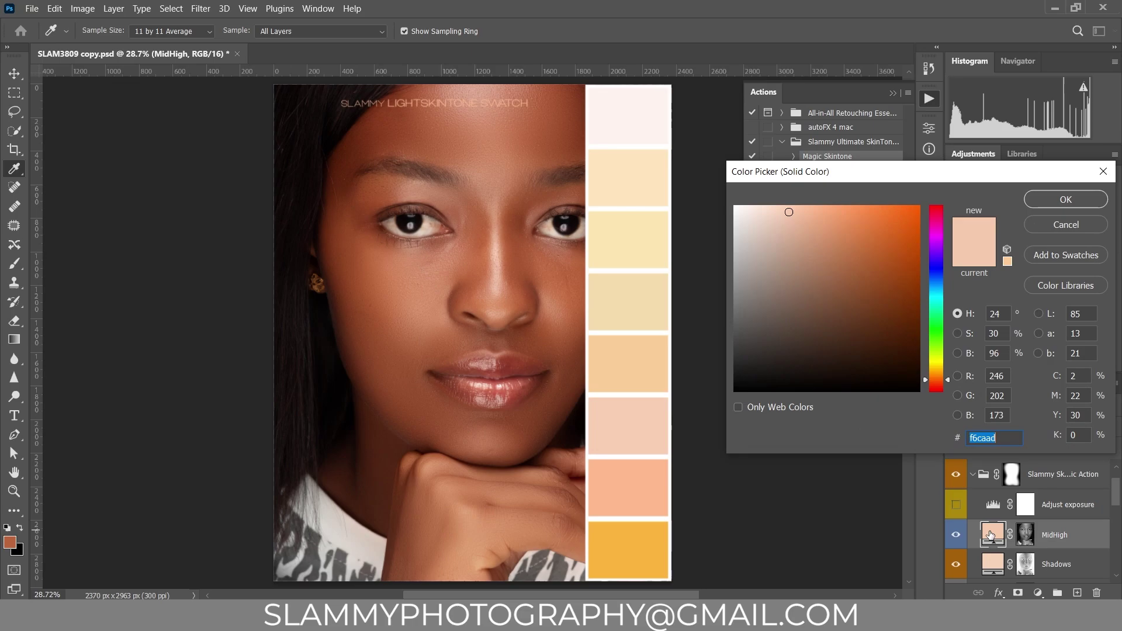
# Step: Try the pale yellow, pink, salmon and orange swatch shades as the MidHigh fill colour
pyautogui.click(624, 227)
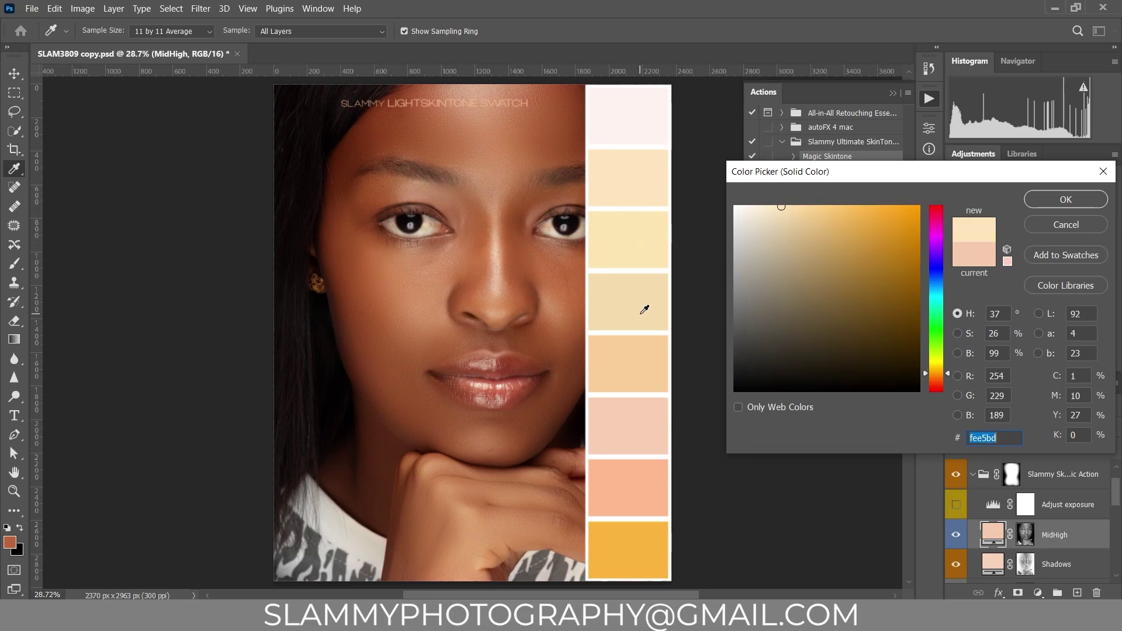
pyautogui.click(637, 344)
pyautogui.click(631, 418)
pyautogui.click(631, 455)
pyautogui.click(628, 511)
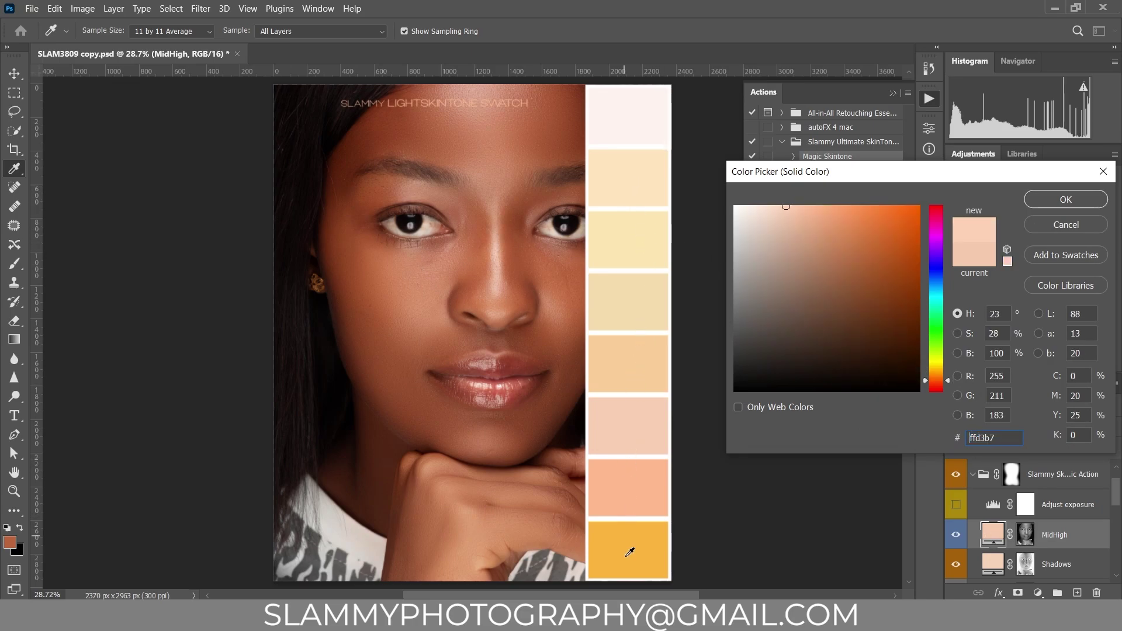
pyautogui.click(633, 555)
pyautogui.click(636, 449)
pyautogui.click(643, 368)
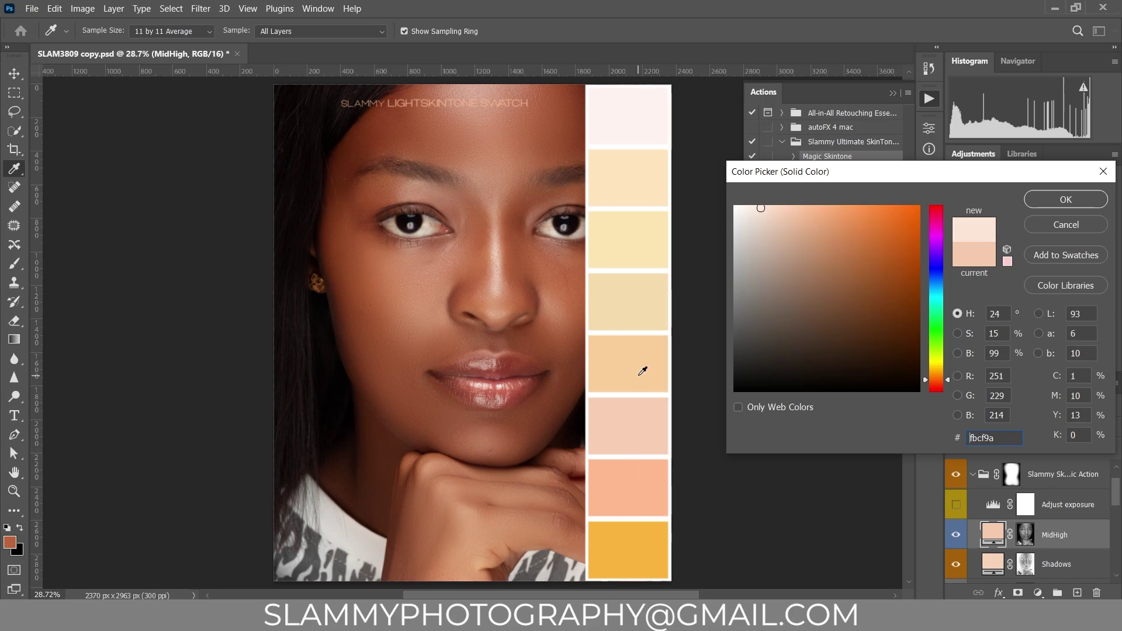
pyautogui.click(645, 293)
pyautogui.click(631, 181)
pyautogui.click(631, 119)
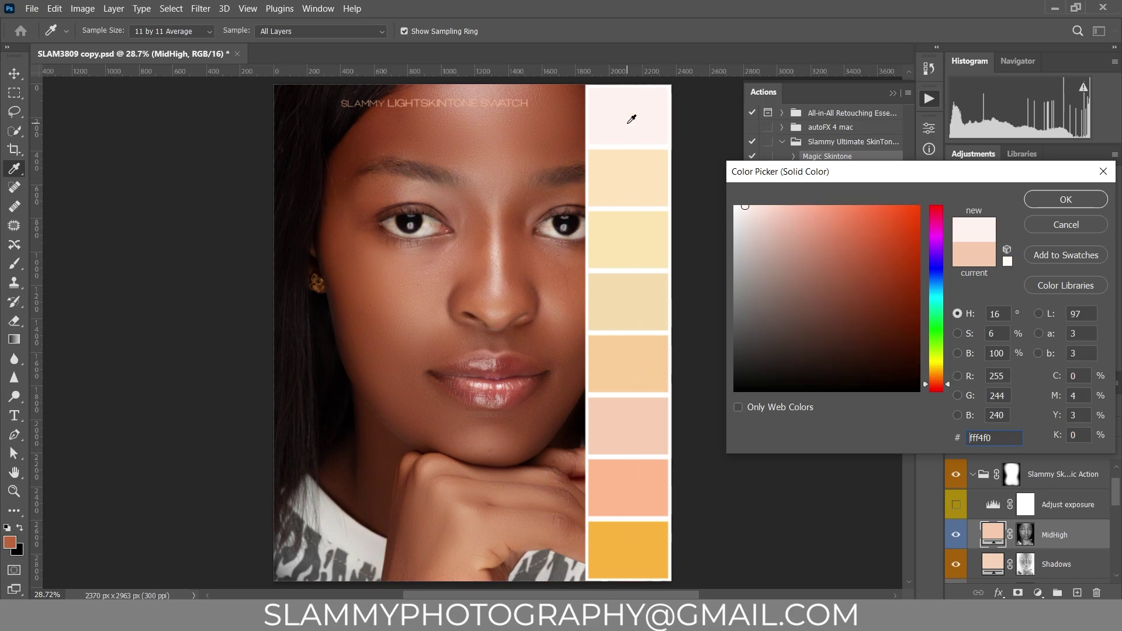
# Step: Set the MidHigh fill colour to the salmon swatch shade ffba8f
pyautogui.click(640, 436)
pyautogui.click(639, 367)
pyautogui.click(639, 302)
pyautogui.click(624, 187)
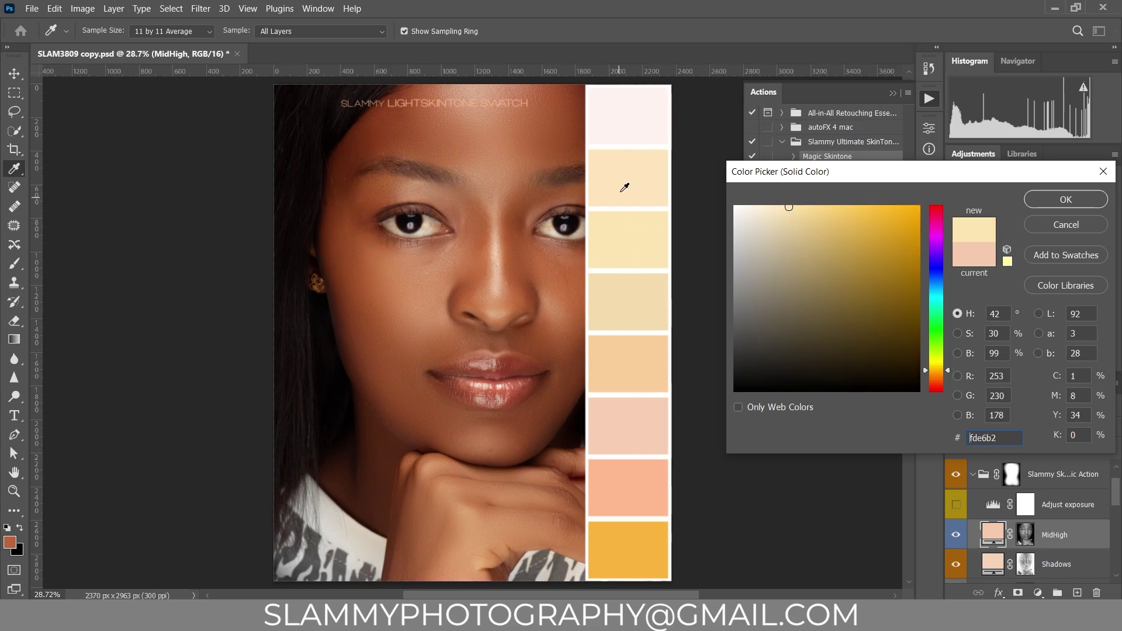
pyautogui.click(631, 134)
pyautogui.click(641, 502)
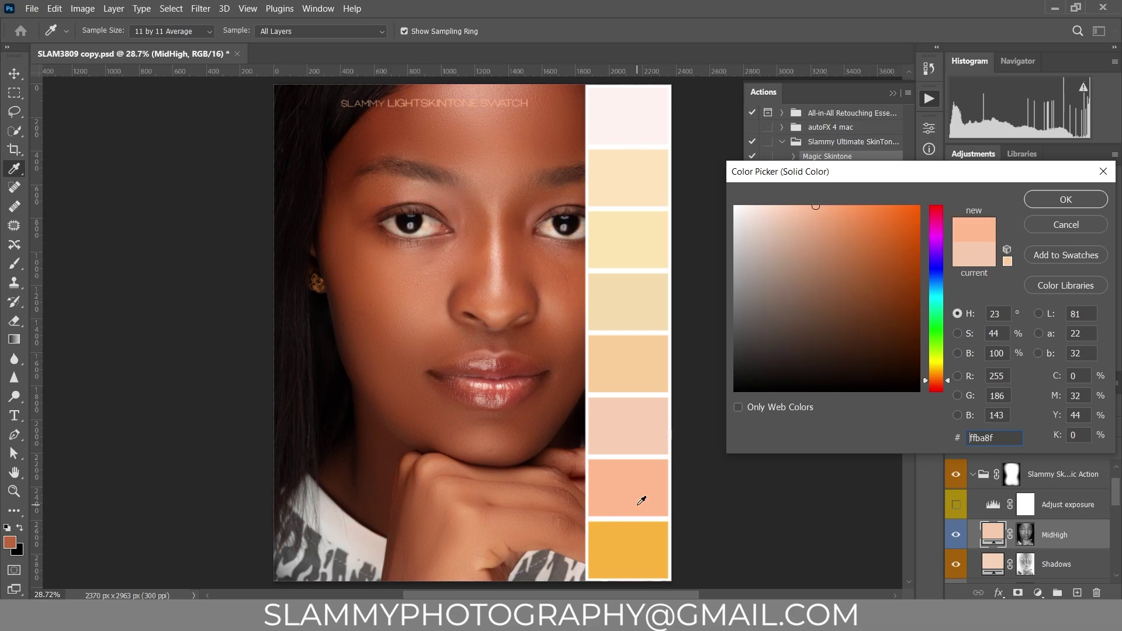
pyautogui.click(649, 430)
pyautogui.click(635, 552)
pyautogui.click(638, 511)
pyautogui.click(633, 438)
pyautogui.click(634, 353)
pyautogui.click(643, 483)
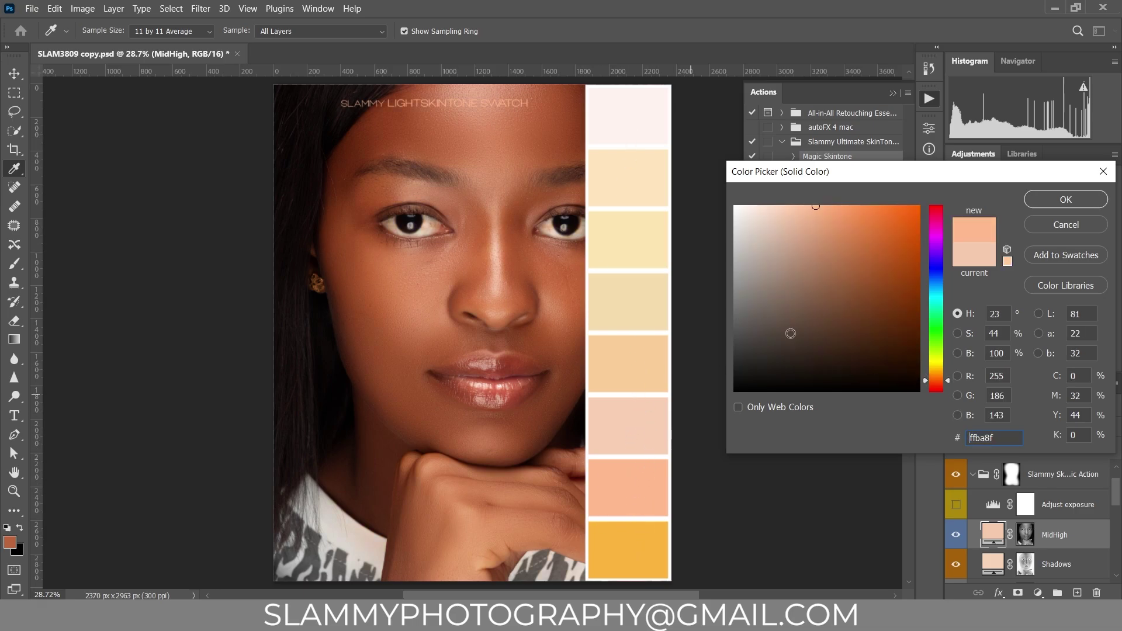
pyautogui.click(1058, 200)
# Step: Recolour the Shadows fill to peach fbcf9a after trying the pink, salmon and orange swatches
pyautogui.doubleClick(994, 565)
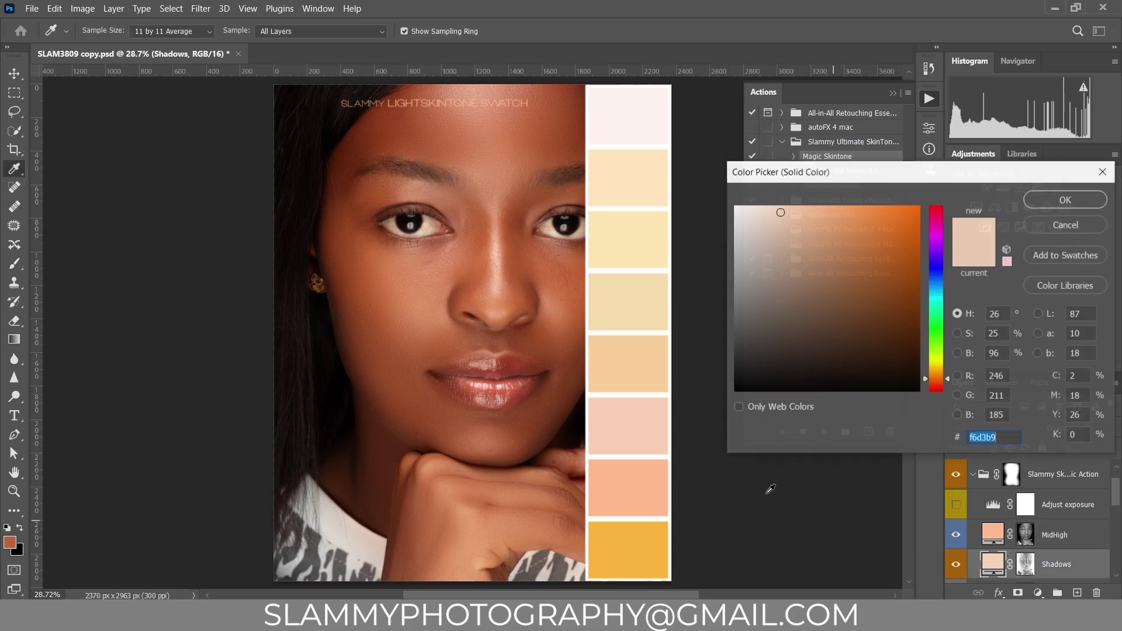
pyautogui.click(629, 114)
pyautogui.click(638, 170)
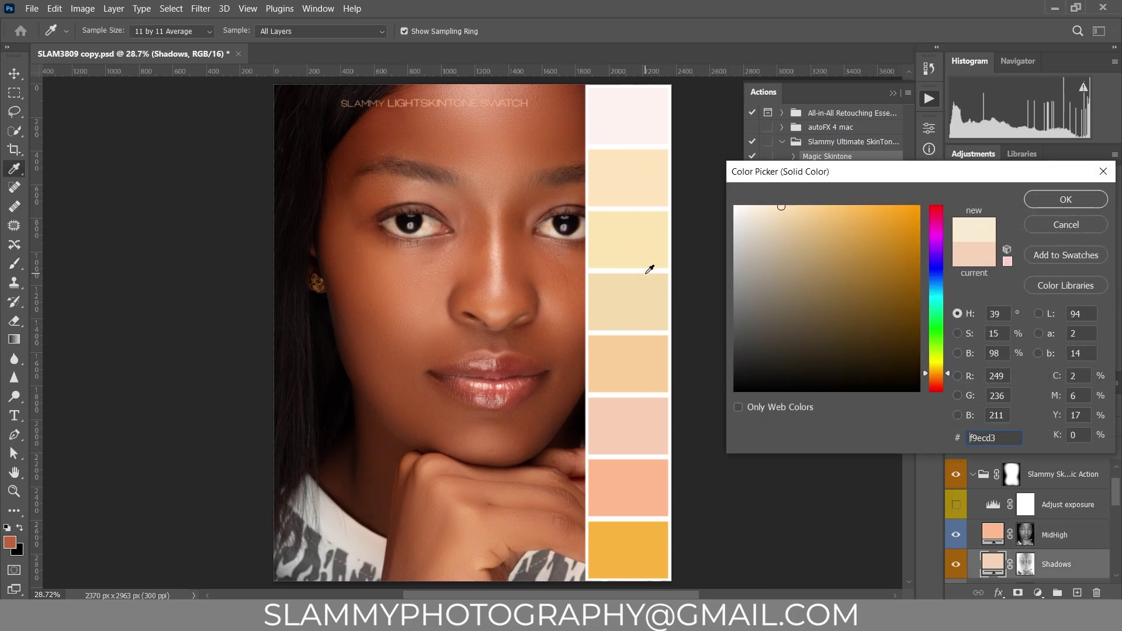
pyautogui.click(638, 352)
pyautogui.click(626, 488)
pyautogui.click(633, 540)
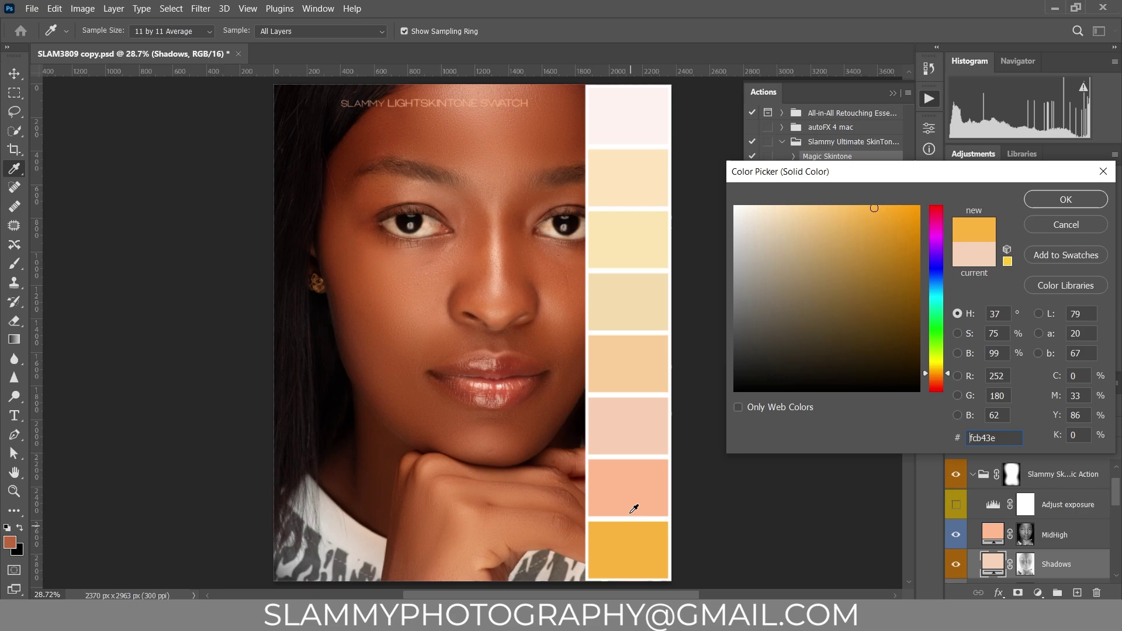
pyautogui.click(633, 504)
pyautogui.click(629, 423)
pyautogui.click(633, 360)
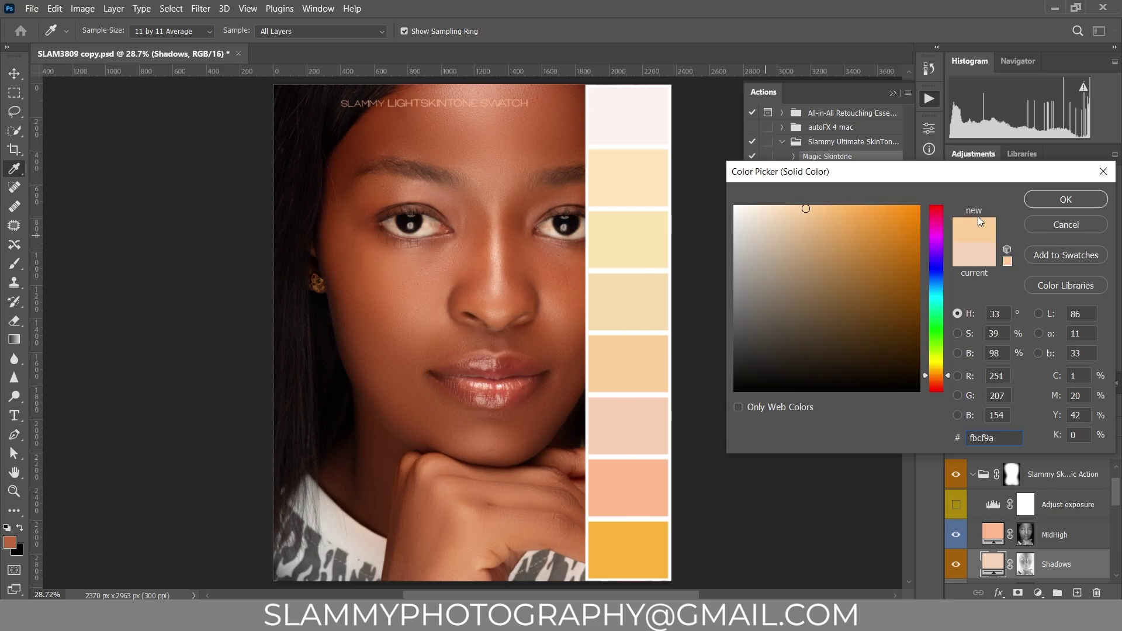
pyautogui.click(1080, 225)
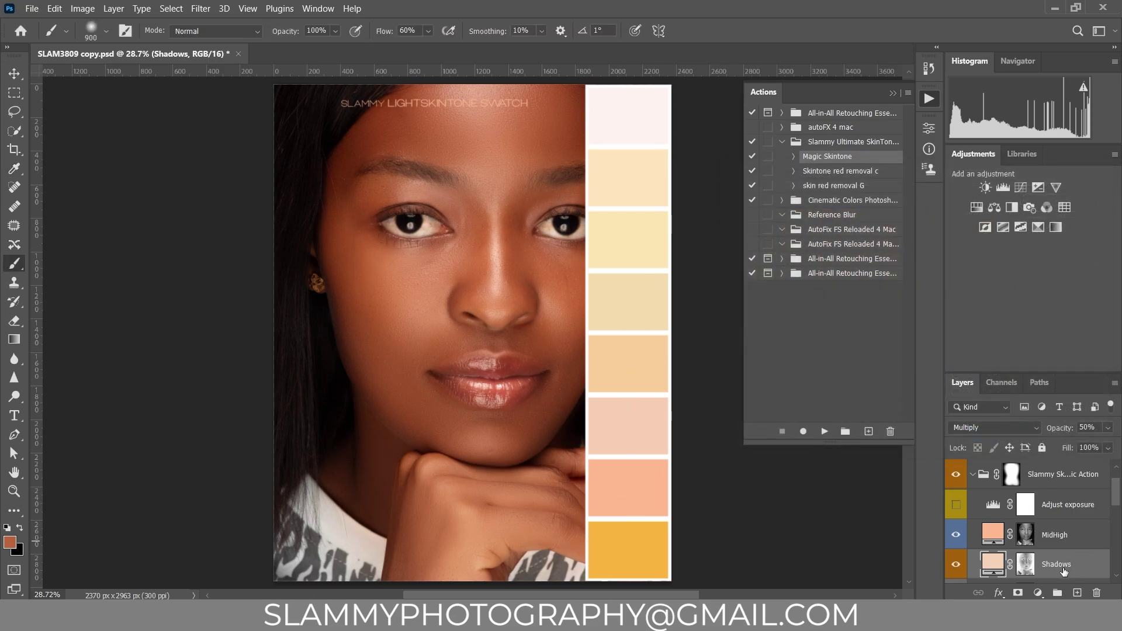
# Step: Inspect the Slammy skin-tone group's layers and toggle its visibility to compare the portrait
pyautogui.click(971, 478)
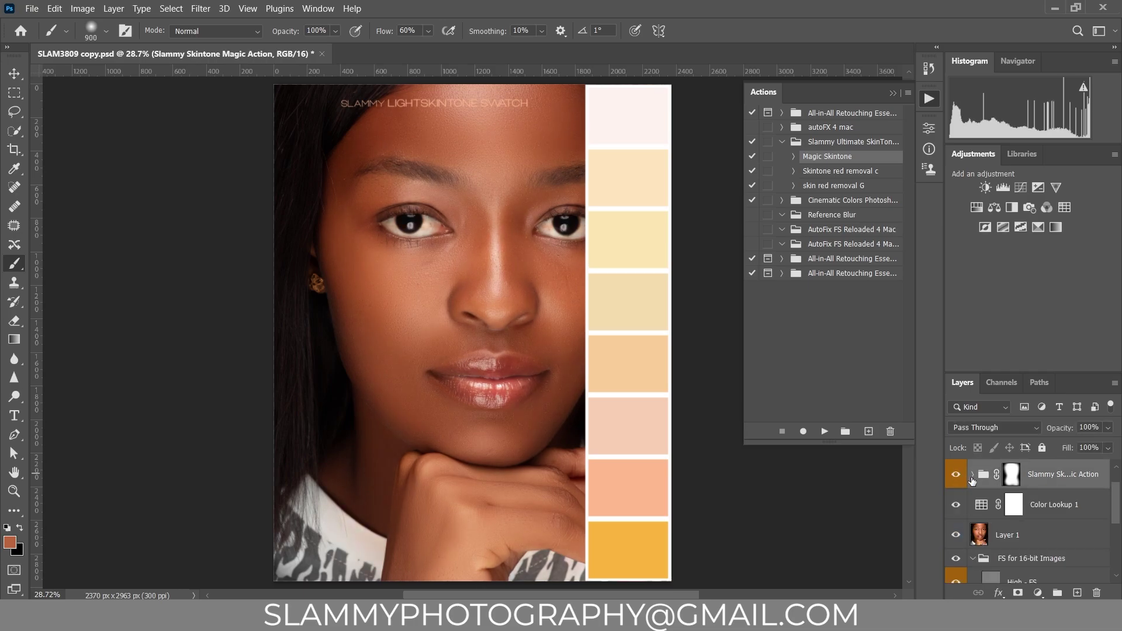
pyautogui.click(972, 476)
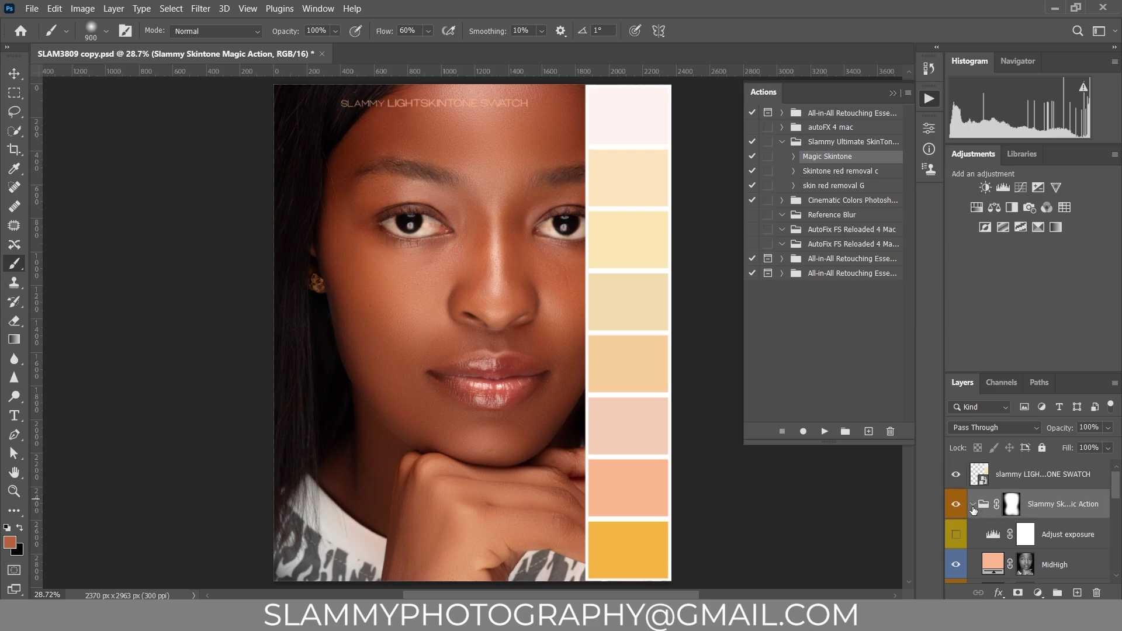
pyautogui.click(972, 504)
pyautogui.click(1011, 504)
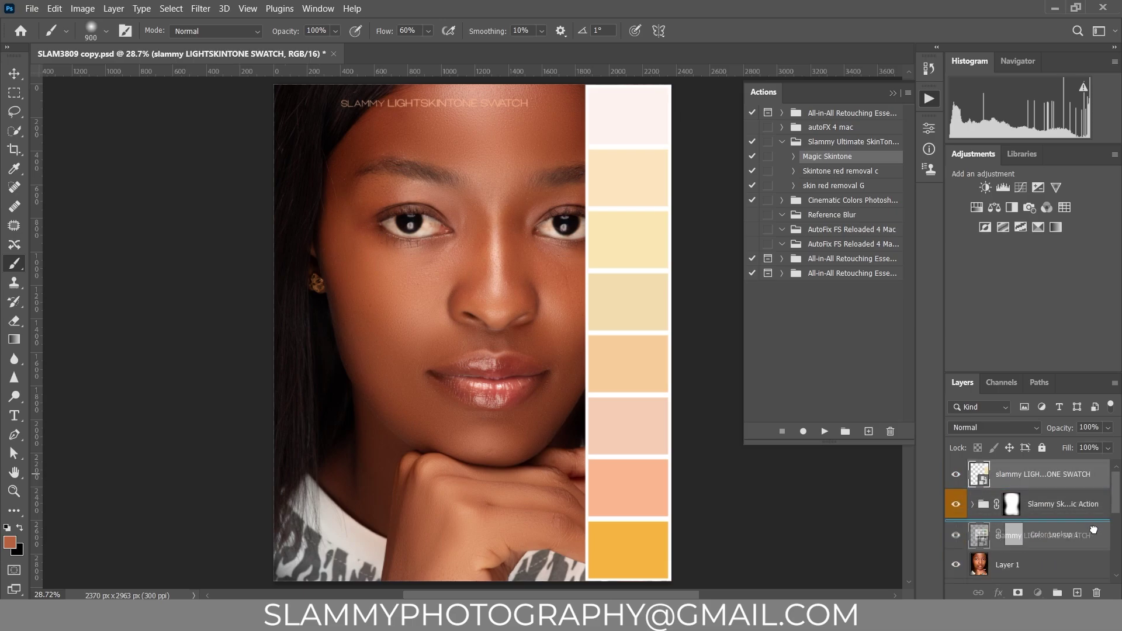
pyautogui.scroll(-1, 1070, 577)
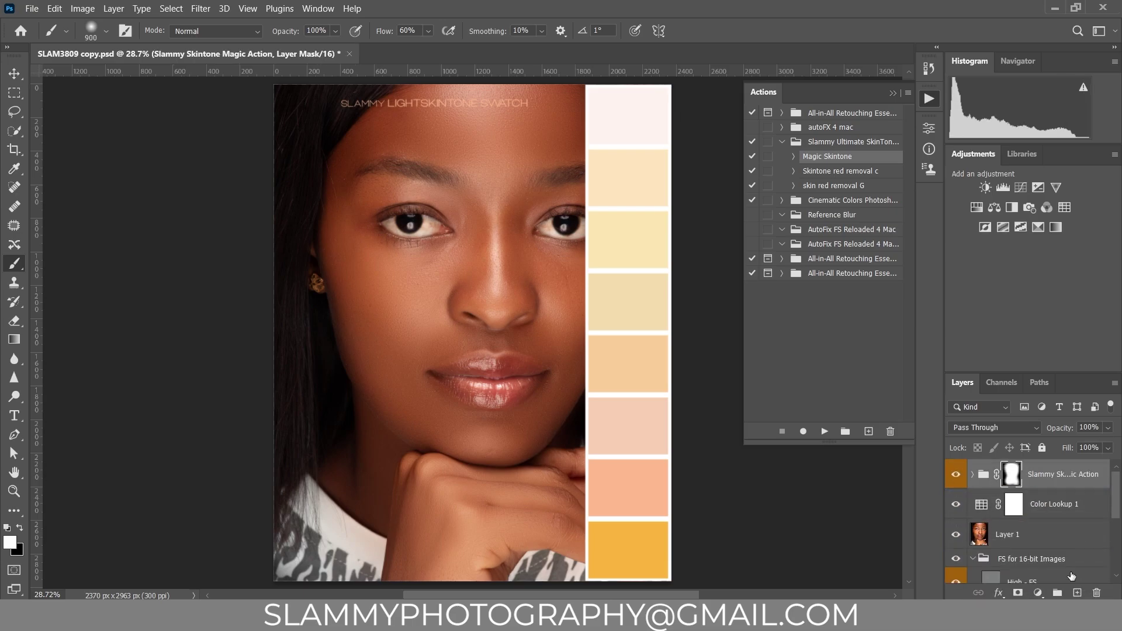
pyautogui.click(955, 473)
pyautogui.click(955, 474)
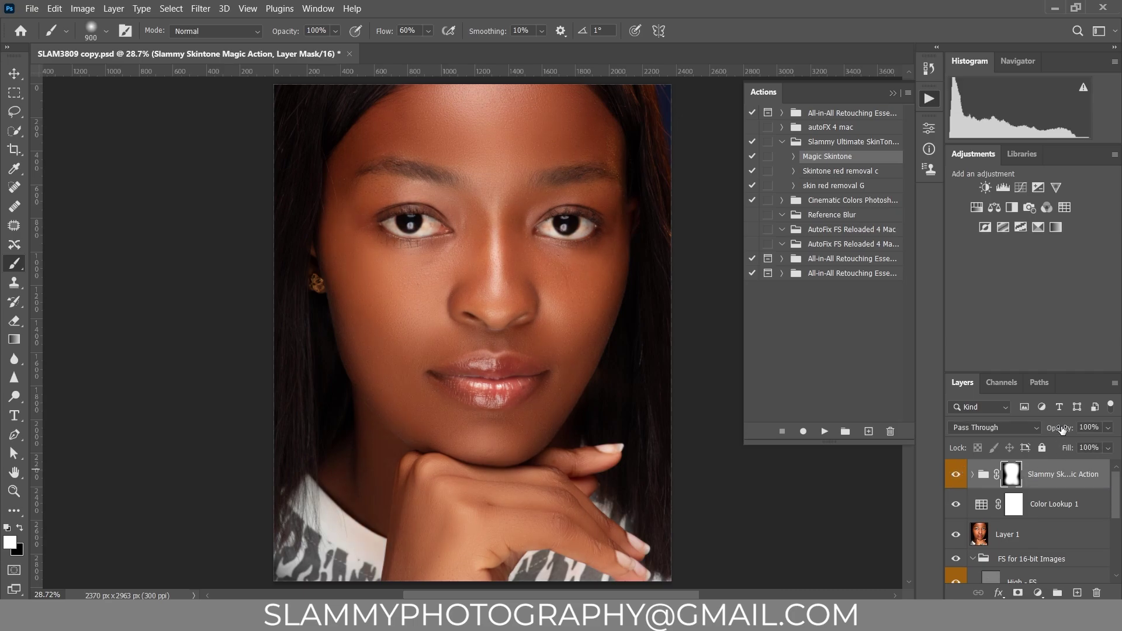
# Step: Set the Slammy group's opacity to 57% in Pass Through mode and expand the All-in-All Retouching actions
pyautogui.moveTo(1061, 430); pyautogui.dragTo(1044, 430)
pyautogui.click(1038, 427)
pyautogui.press('Escape')
pyautogui.moveTo(1055, 431); pyautogui.dragTo(1053, 431)
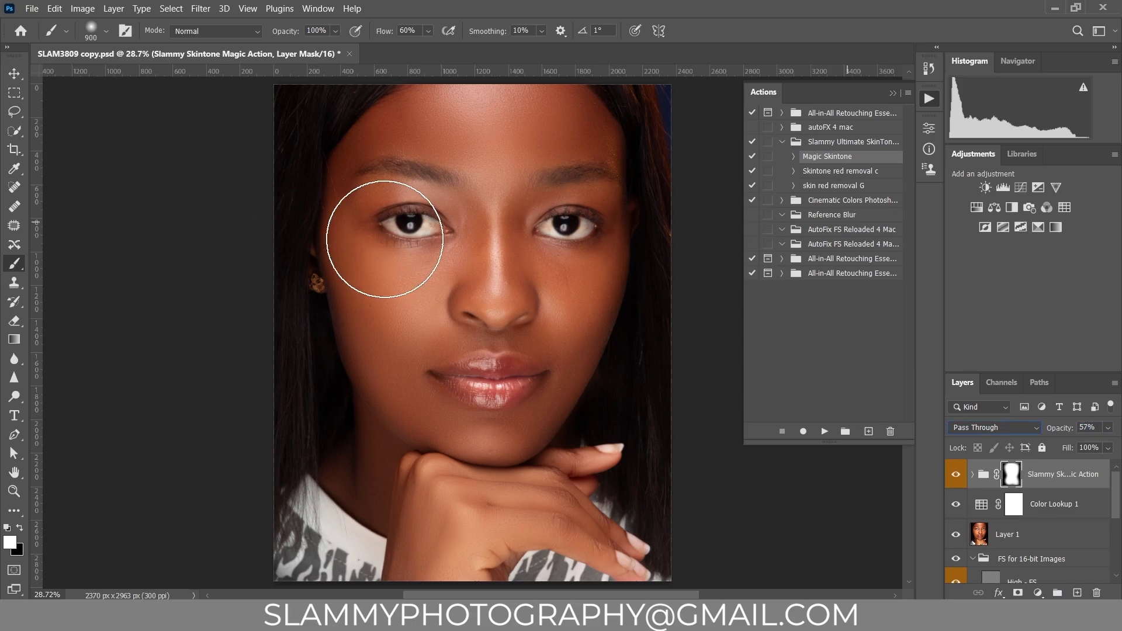
pyautogui.click(783, 273)
pyautogui.scroll(-3, 812, 342)
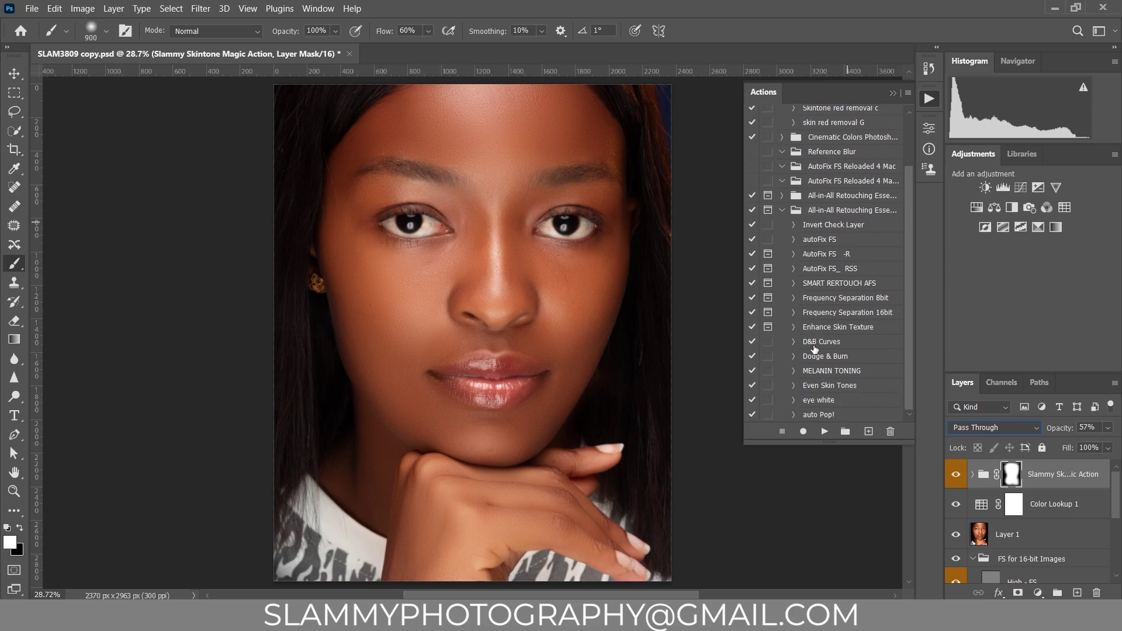
# Step: Run the eye white action and zoom in on the eyes
pyautogui.click(818, 401)
pyautogui.click(824, 431)
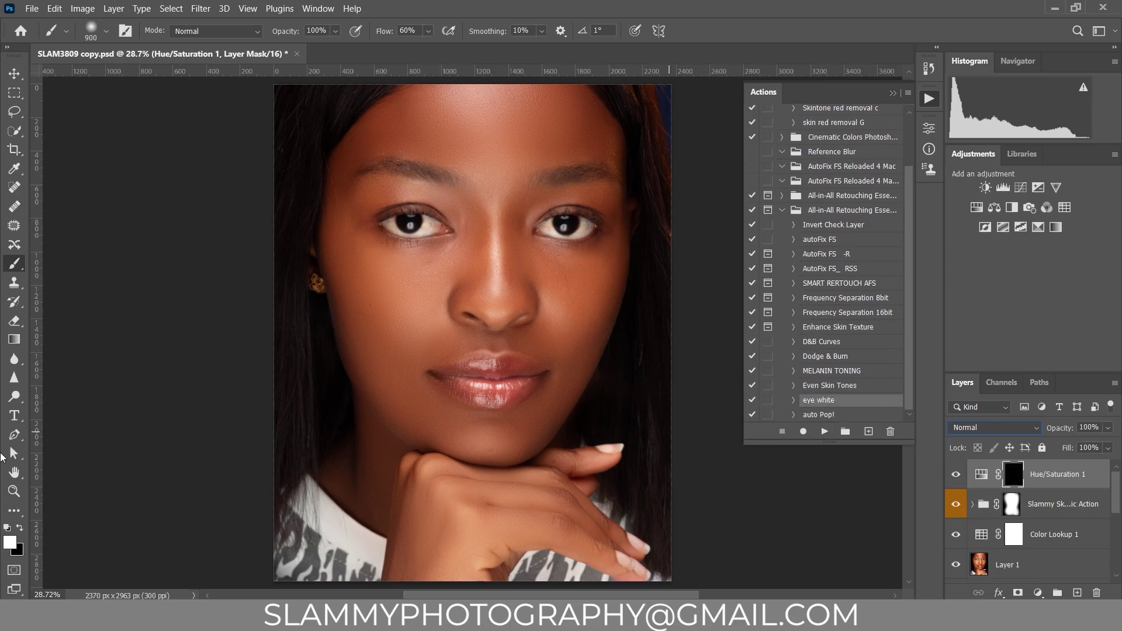
pyautogui.click(15, 491)
pyautogui.moveTo(529, 296); pyautogui.dragTo(538, 296)
# Step: Paint the Hue/Saturation mask over both eye whites, sizing the brush between 70 and 90
pyautogui.click(15, 264)
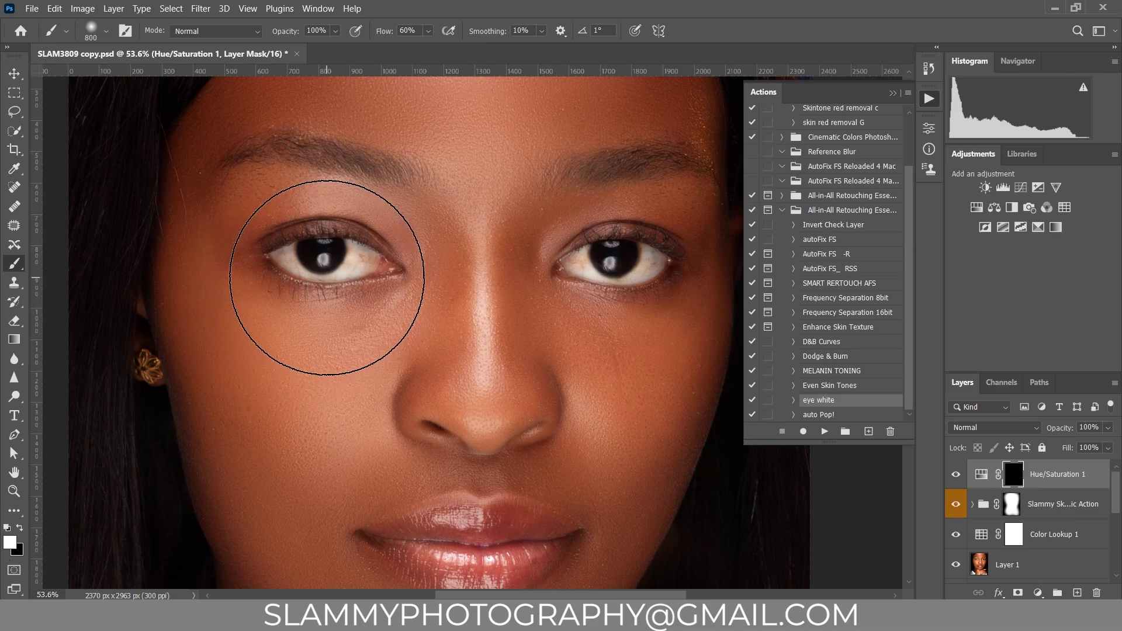
pyautogui.press('[')
pyautogui.press('[')
pyautogui.press('[')
pyautogui.moveTo(347, 261); pyautogui.dragTo(377, 261)
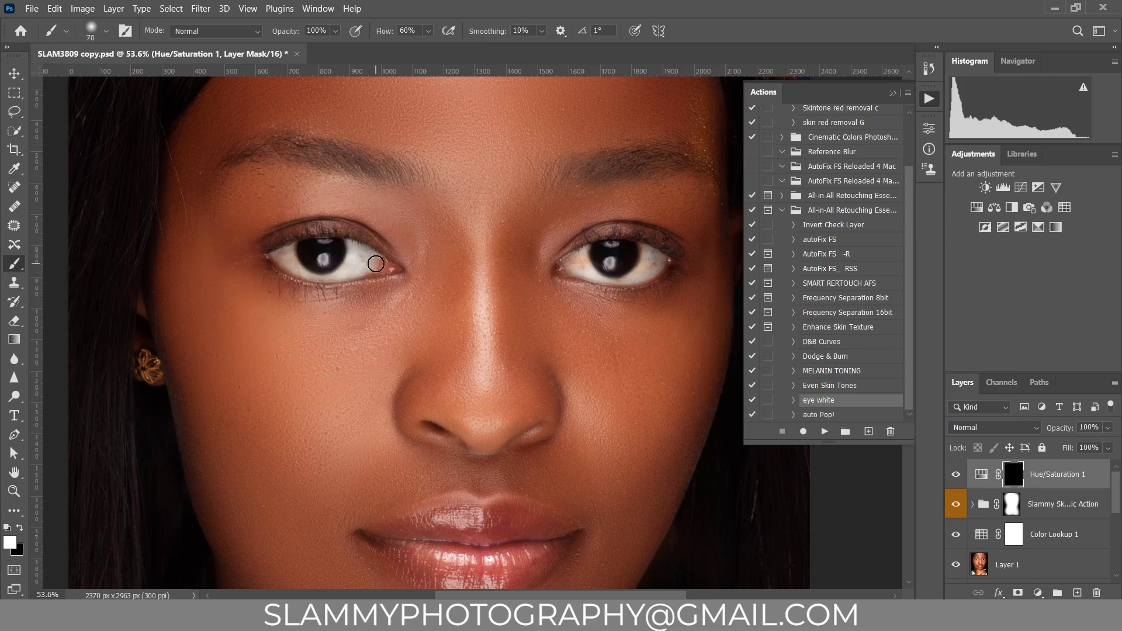
pyautogui.press('[')
pyautogui.press('[')
pyautogui.press('[')
pyautogui.press('[')
pyautogui.press('[')
pyautogui.press(']')
pyautogui.press(']')
pyautogui.moveTo(621, 268)
pyautogui.mouseDown()
pyautogui.moveTo(652, 270)
pyautogui.moveTo(632, 248)
pyautogui.moveTo(652, 256)
pyautogui.moveTo(612, 280)
pyautogui.moveTo(572, 257)
pyautogui.moveTo(620, 252)
pyautogui.moveTo(571, 258)
pyautogui.mouseUp()
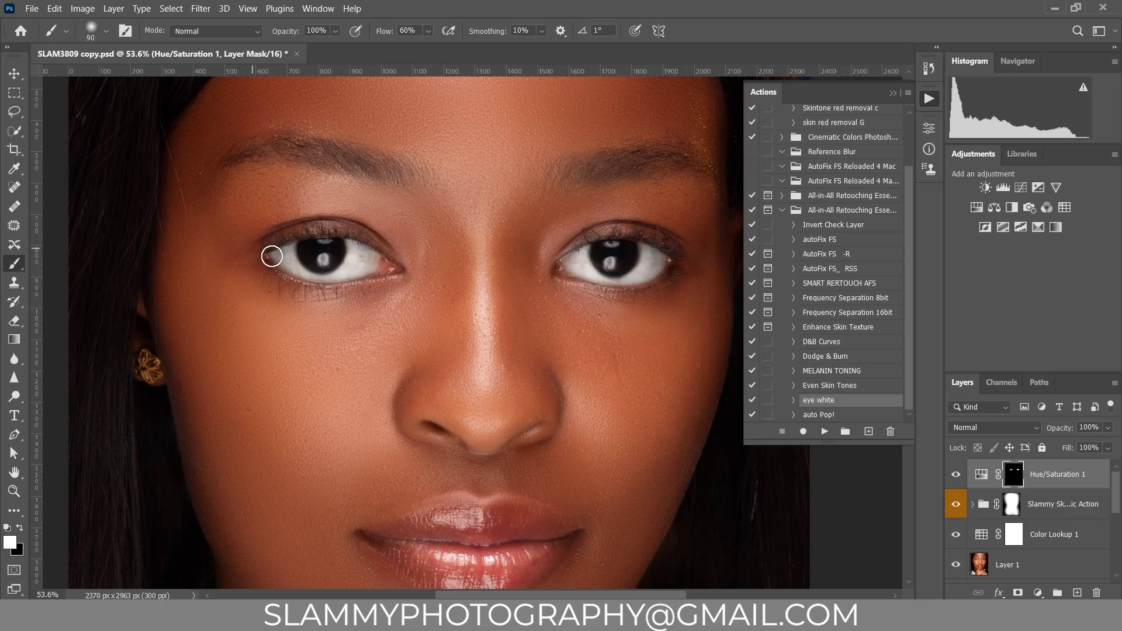
pyautogui.moveTo(271, 253); pyautogui.dragTo(360, 261)
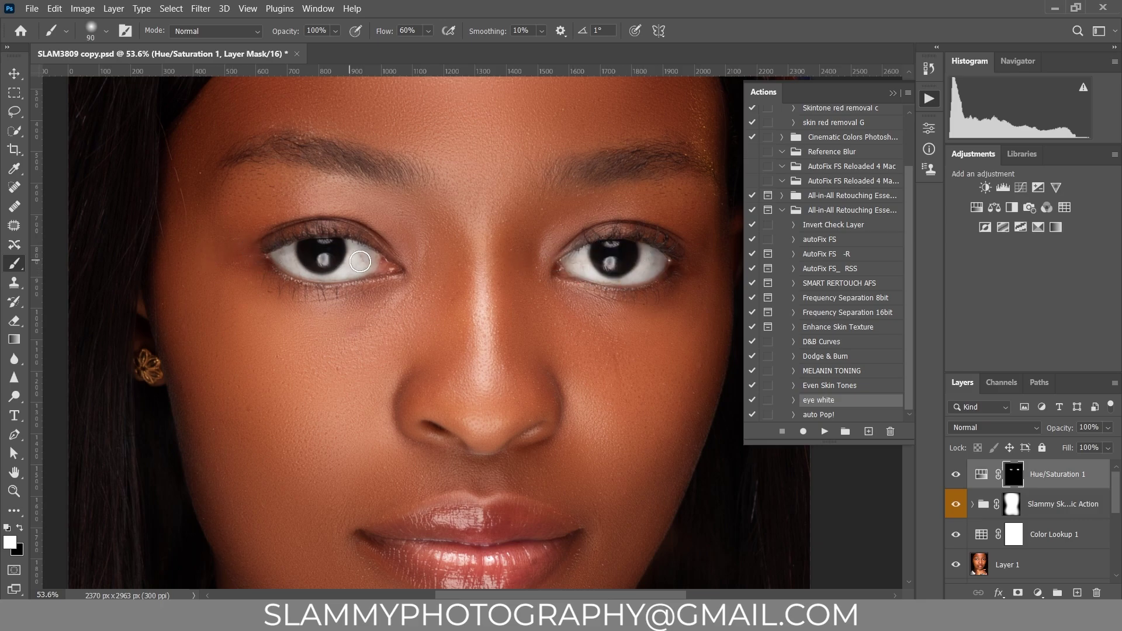
# Step: Fit the portrait on screen, compare with and without the skin-tone group, and target the Hue/Saturation layer
pyautogui.click(248, 8)
pyautogui.click(273, 136)
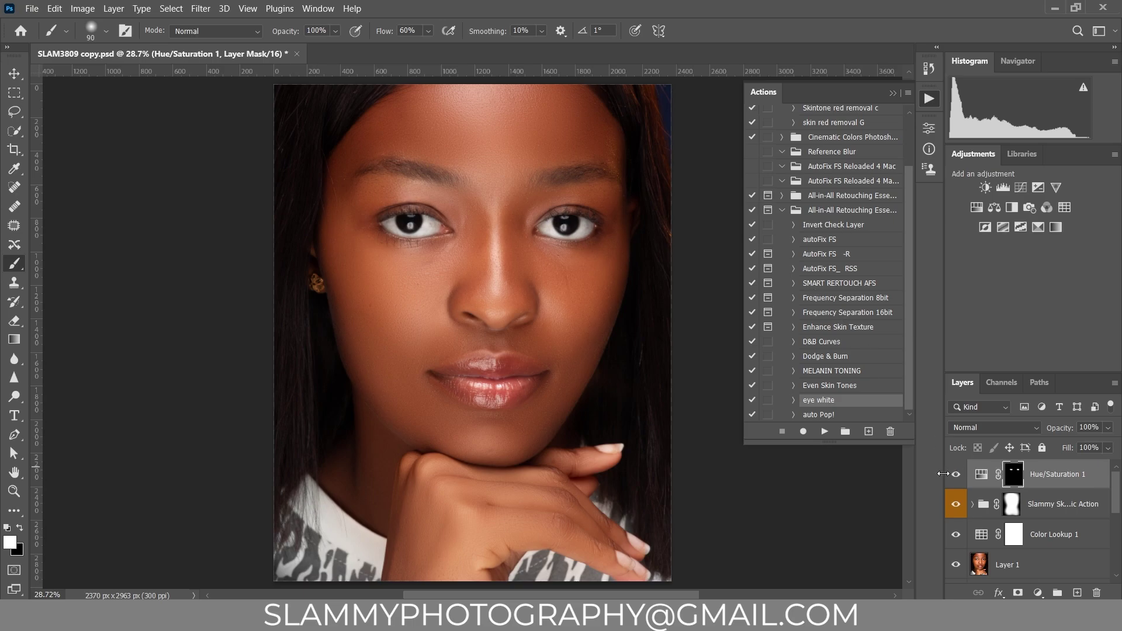
pyautogui.click(956, 514)
pyautogui.click(956, 514)
pyautogui.click(957, 514)
pyautogui.click(956, 514)
pyautogui.hotkey('ctrl', '2')
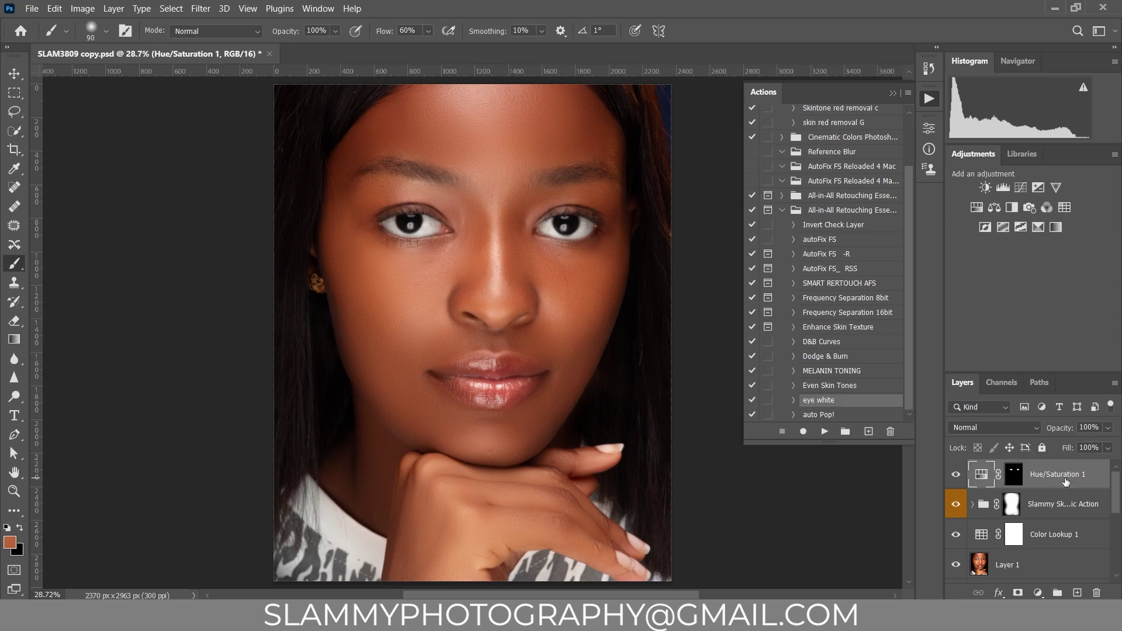
pyautogui.click(958, 504)
# Step: Stamp visible layers into Layer 2 and set Camera Raw Whites +42, Blacks -16, Contrast +14, Temperature -5
pyautogui.hotkey('ctrl', 'shift', 'alt', 'e')
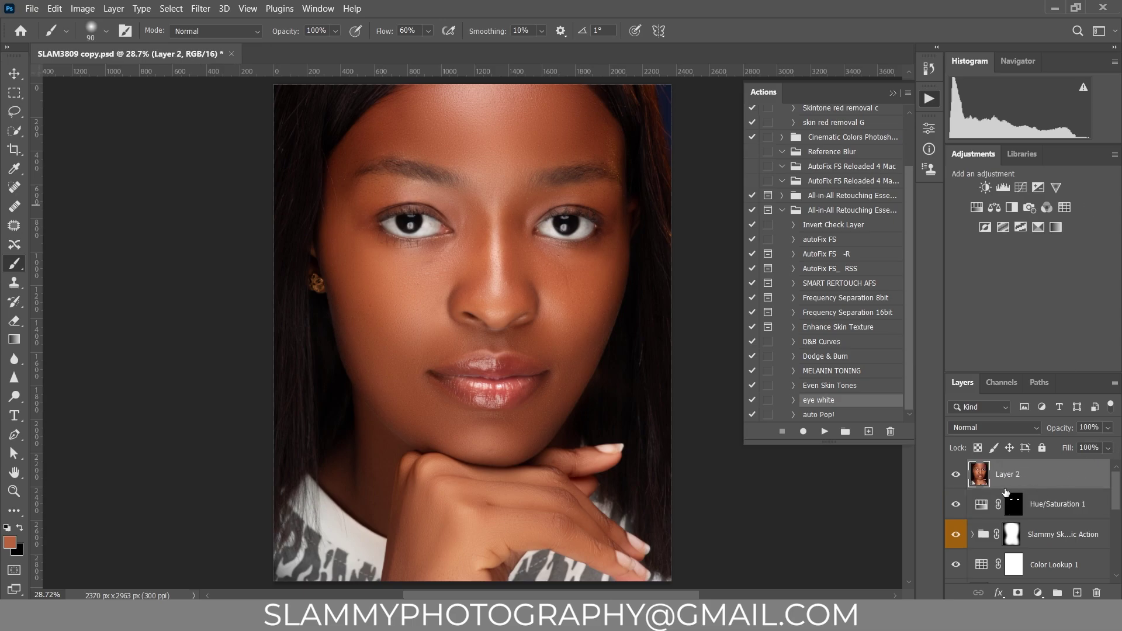
pyautogui.click(200, 9)
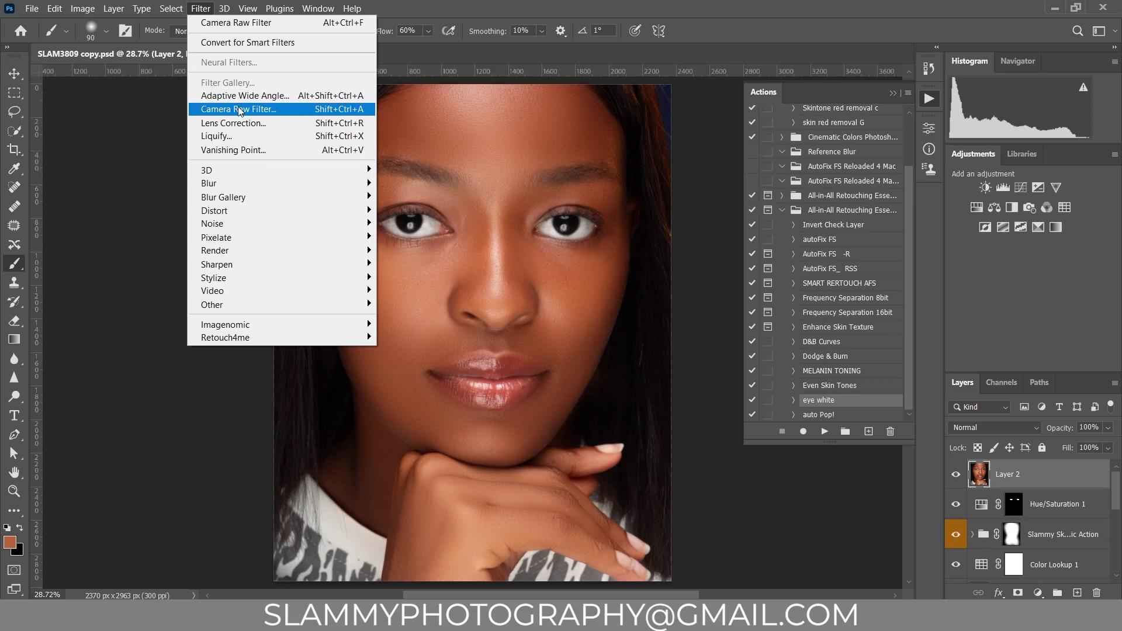
pyautogui.click(240, 111)
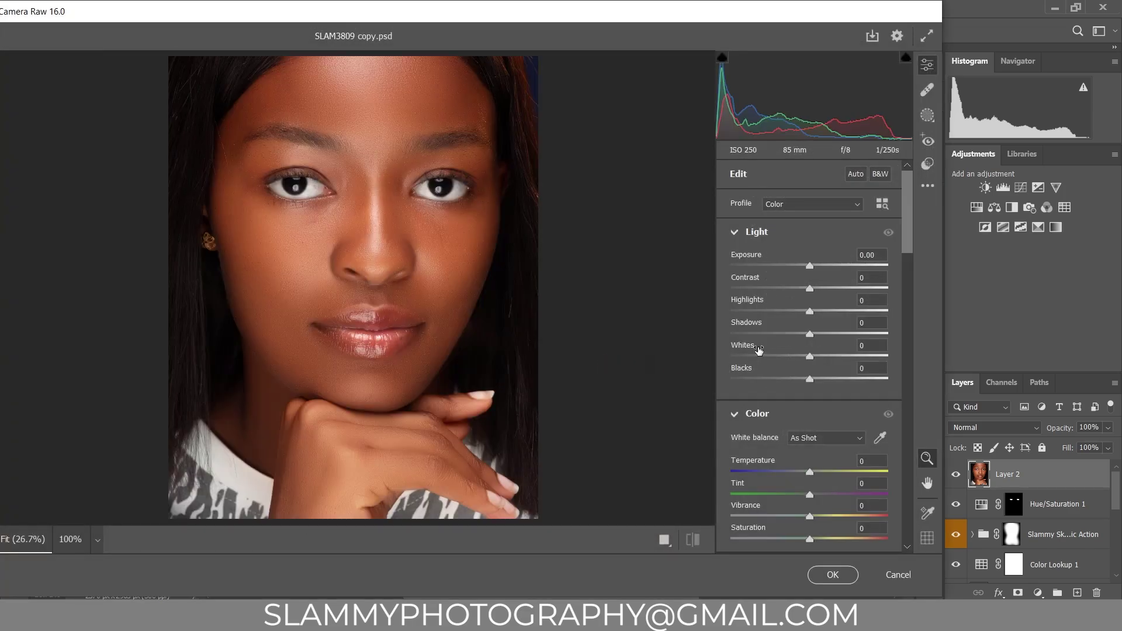
pyautogui.moveTo(756, 350); pyautogui.dragTo(750, 372)
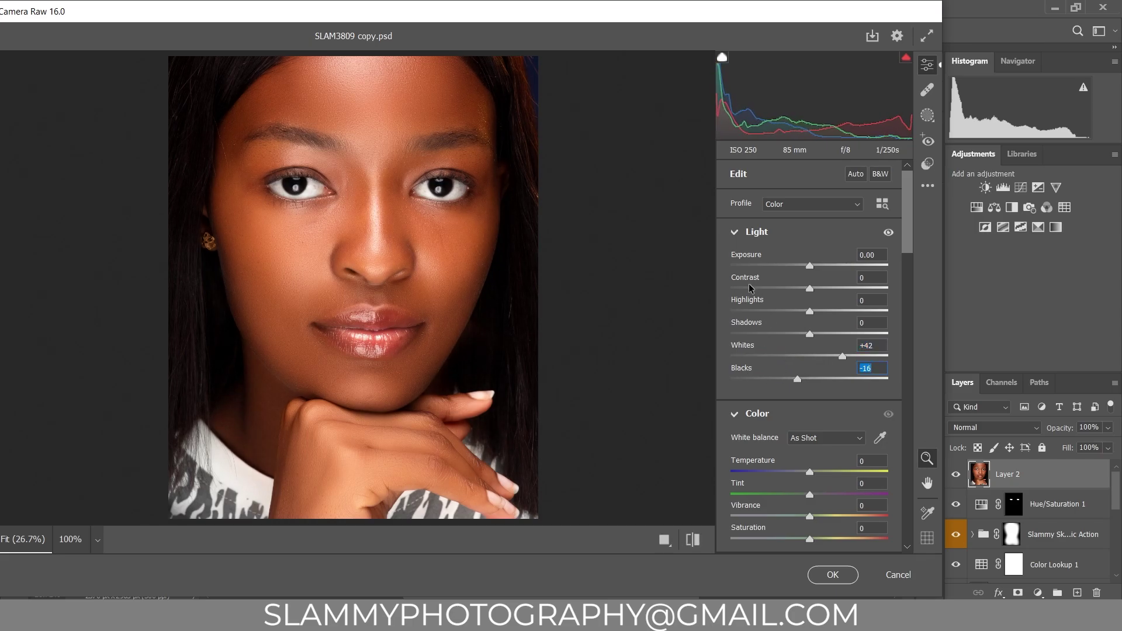
pyautogui.moveTo(753, 280); pyautogui.dragTo(767, 281)
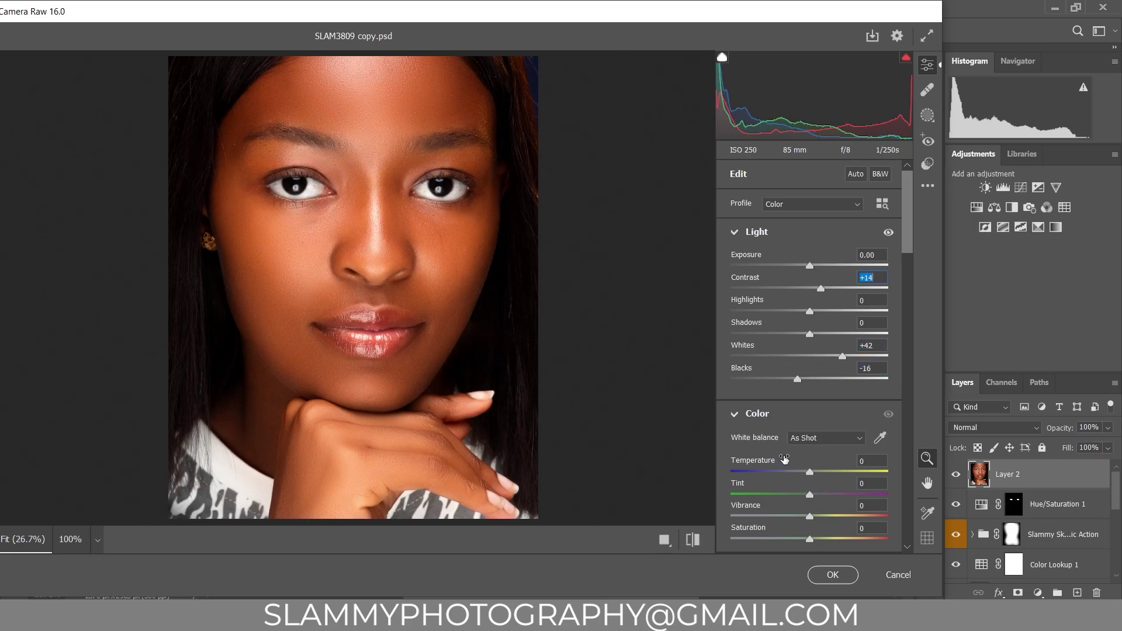
pyautogui.moveTo(783, 460); pyautogui.dragTo(776, 461)
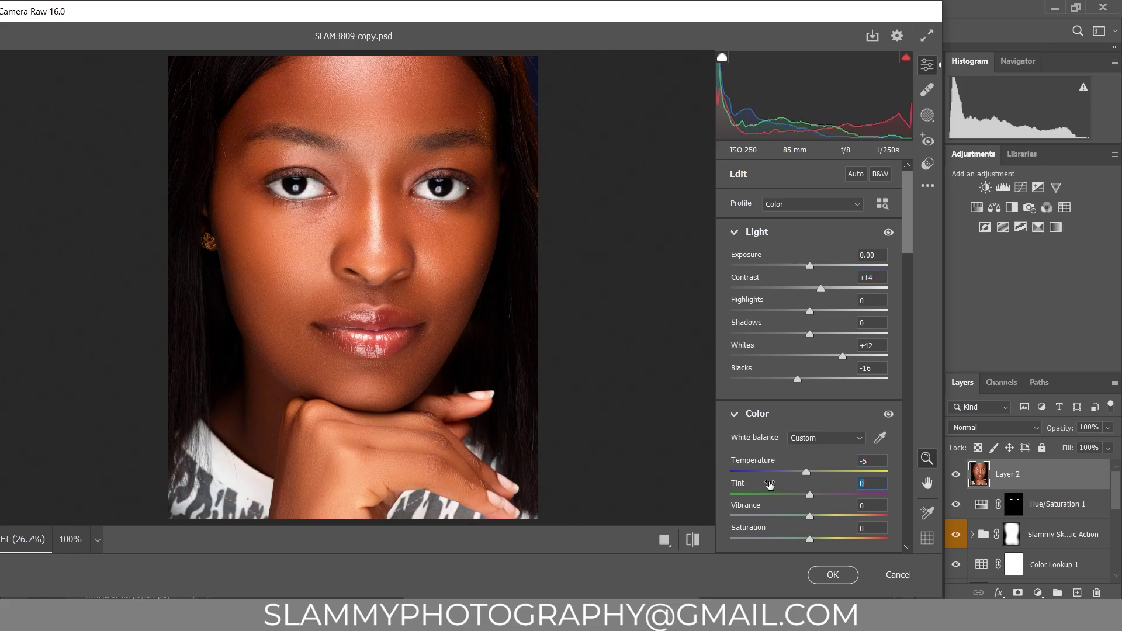
pyautogui.moveTo(769, 484); pyautogui.dragTo(764, 462)
# Step: Set the Color Mixer hue to Reds +15 and Oranges +3
pyautogui.scroll(-6, 760, 461)
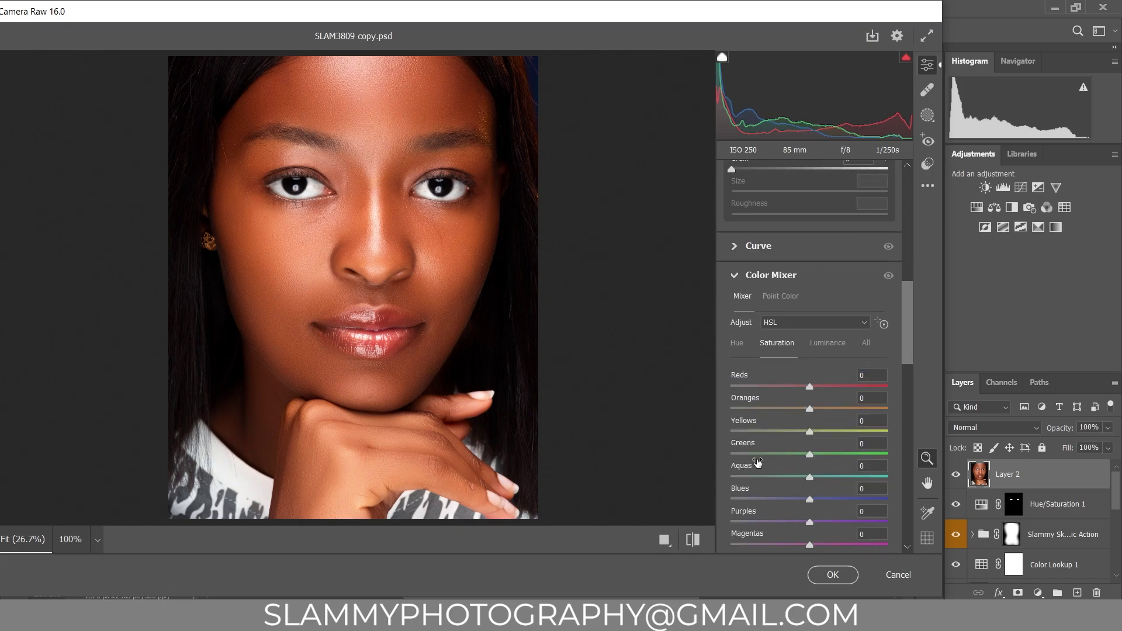
pyautogui.click(736, 342)
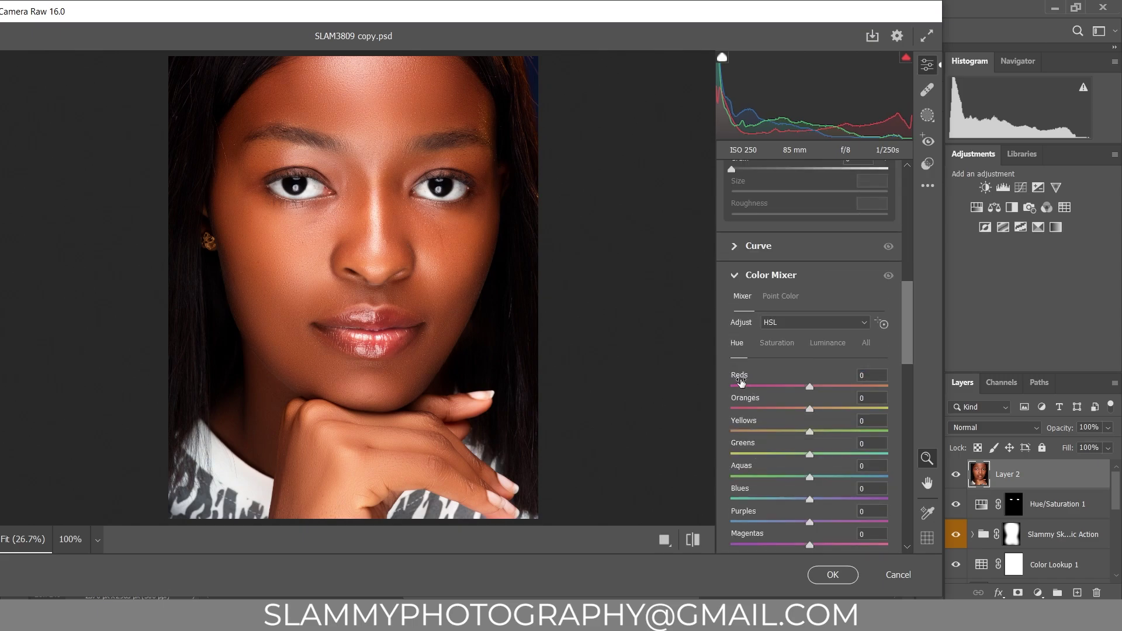
pyautogui.moveTo(740, 380); pyautogui.dragTo(766, 379)
pyautogui.click(753, 402)
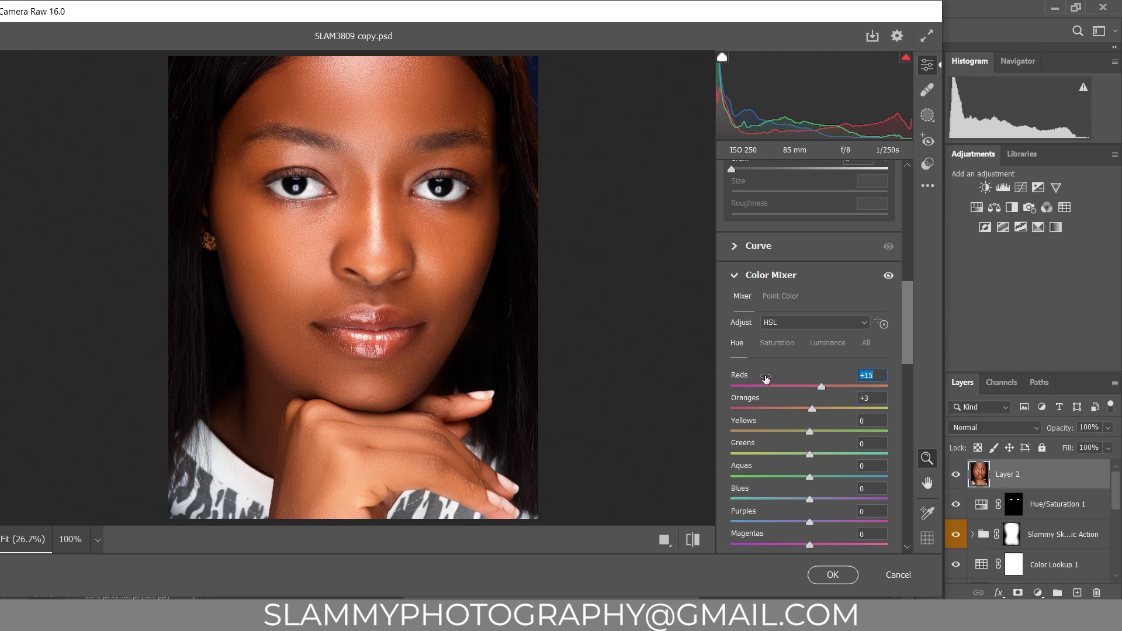
pyautogui.scroll(-15, 759, 514)
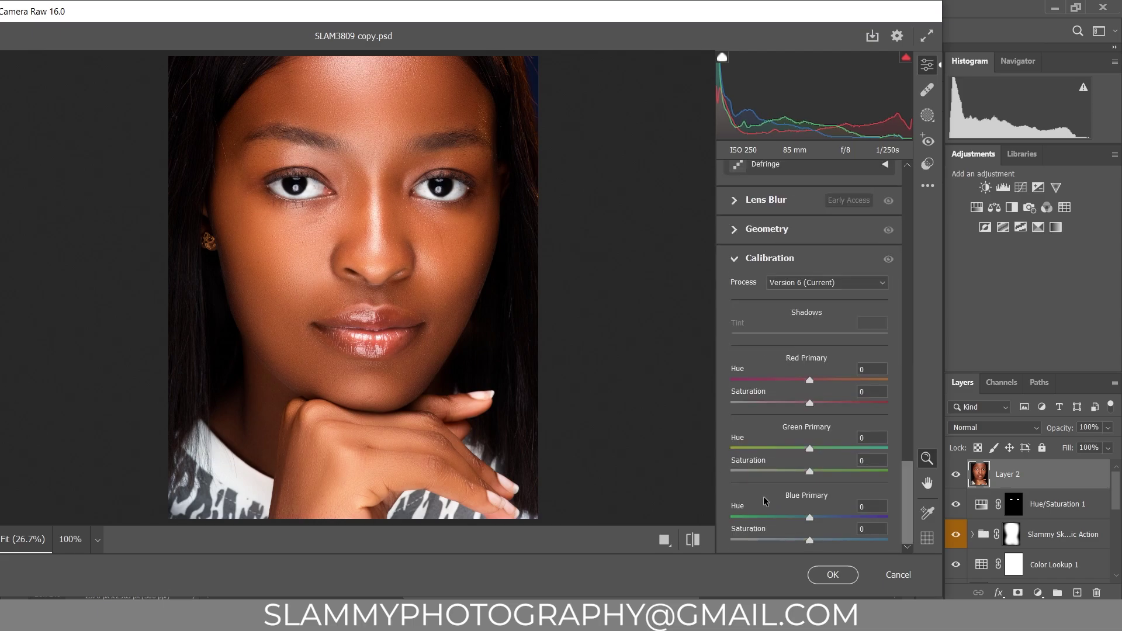
# Step: Zoom the Camera Raw preview on the face and test maximum luminance noise reduction
pyautogui.scroll(3, 763, 496)
pyautogui.moveTo(293, 239); pyautogui.dragTo(334, 278)
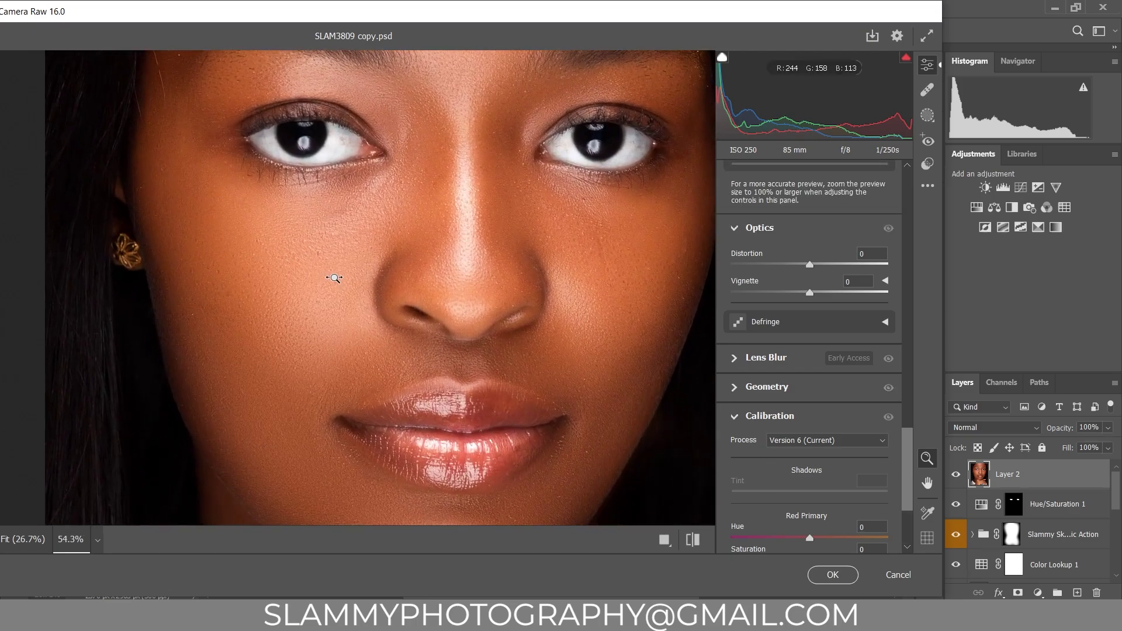
pyautogui.scroll(-3, 798, 402)
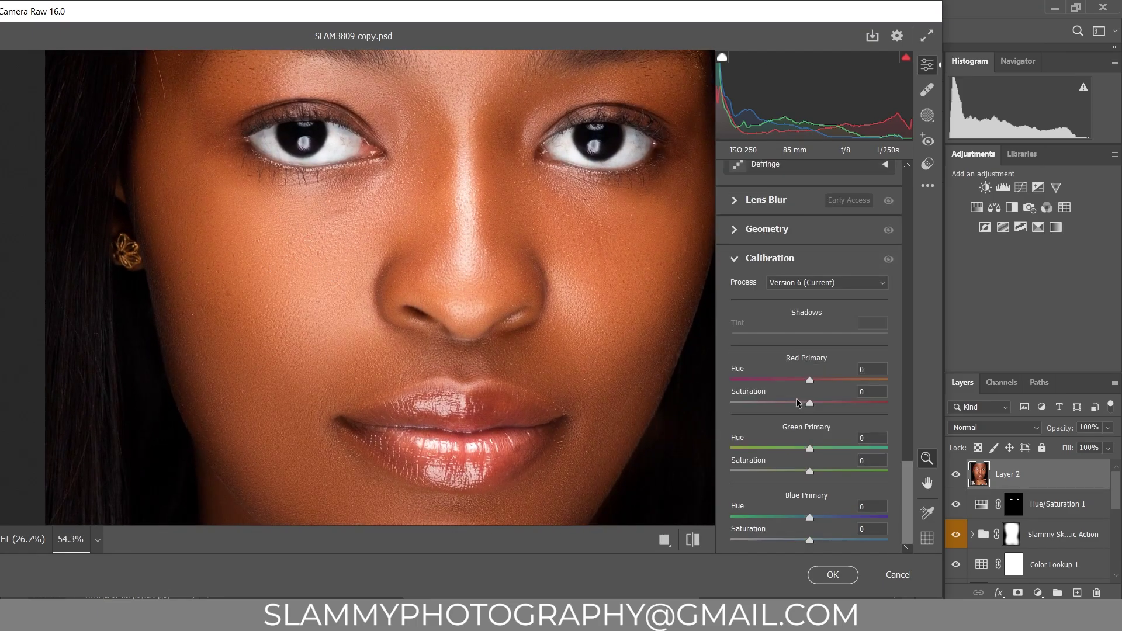
pyautogui.scroll(3, 798, 402)
pyautogui.scroll(6, 798, 402)
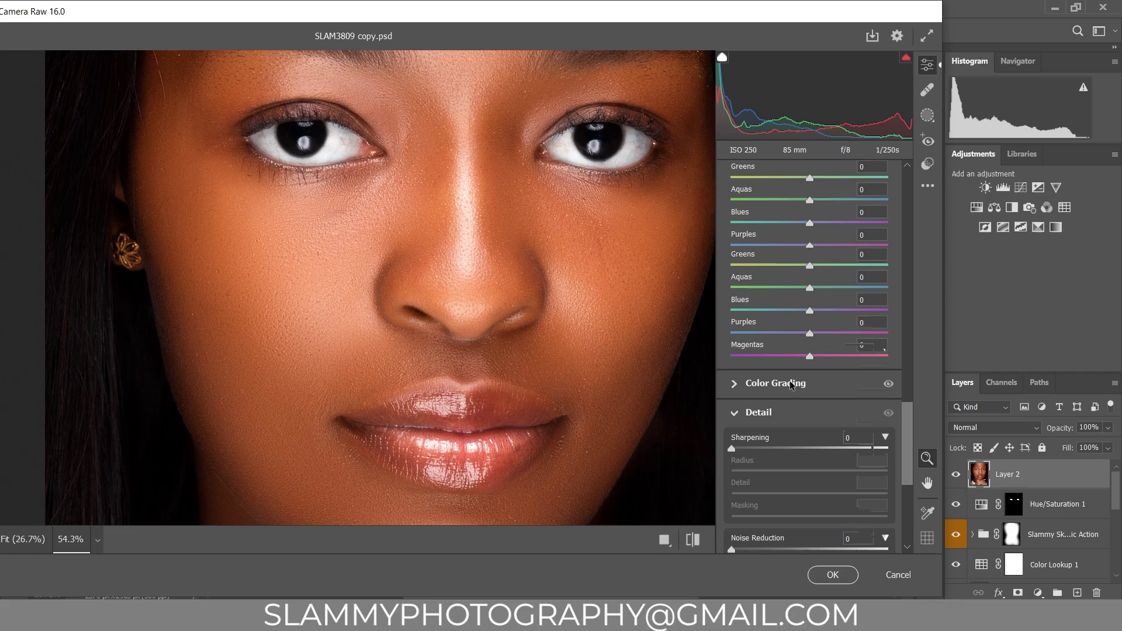
pyautogui.scroll(-3, 758, 504)
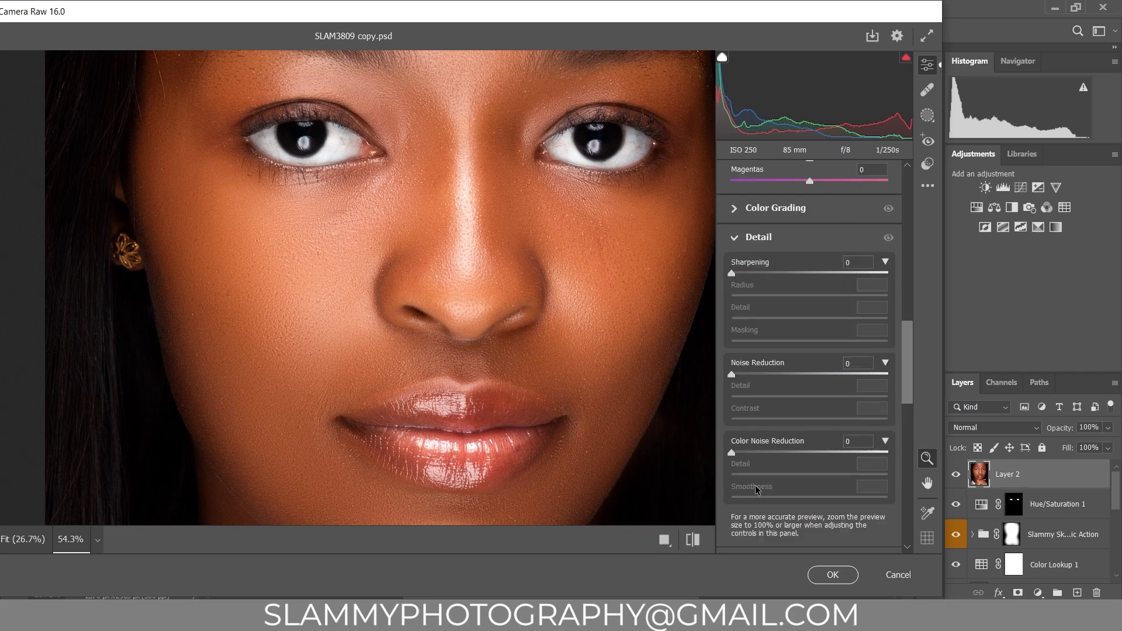
pyautogui.click(767, 374)
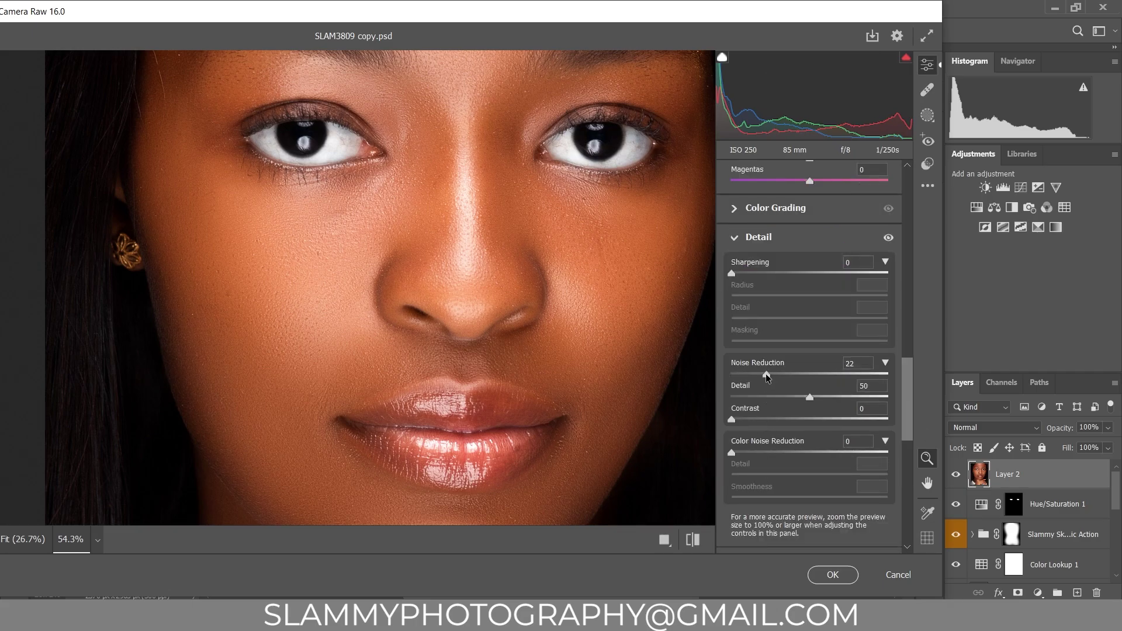
pyautogui.moveTo(763, 375); pyautogui.dragTo(928, 392)
# Step: Set Noise Reduction to 10 and Color Noise Reduction to 100, then apply the Camera Raw filter
pyautogui.scroll(5, 275, 338)
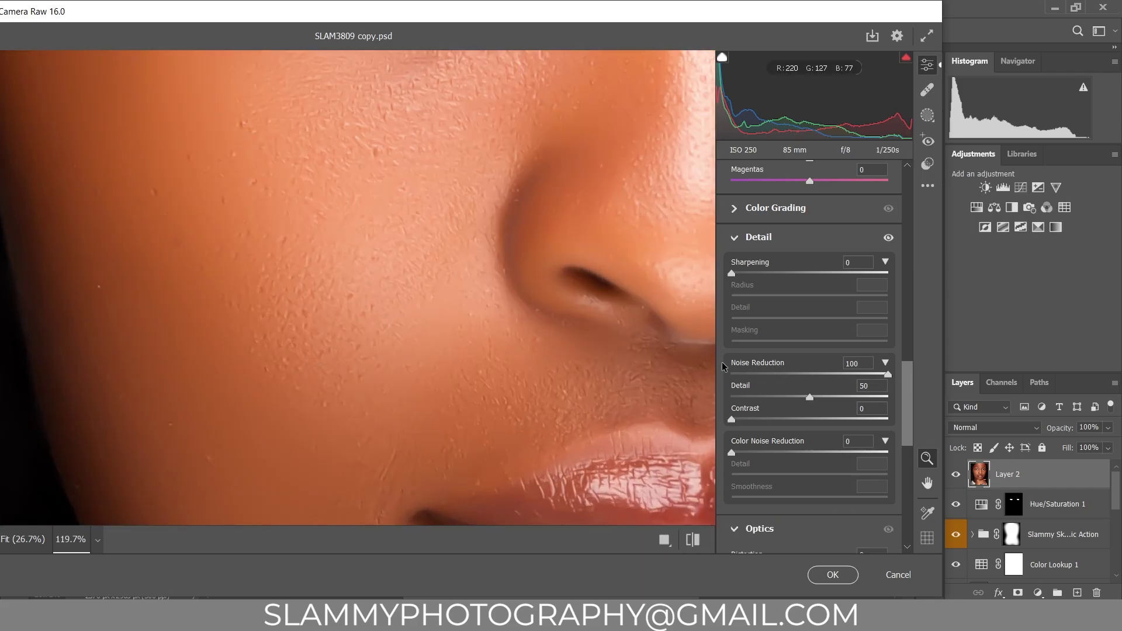
pyautogui.moveTo(788, 378); pyautogui.dragTo(678, 371)
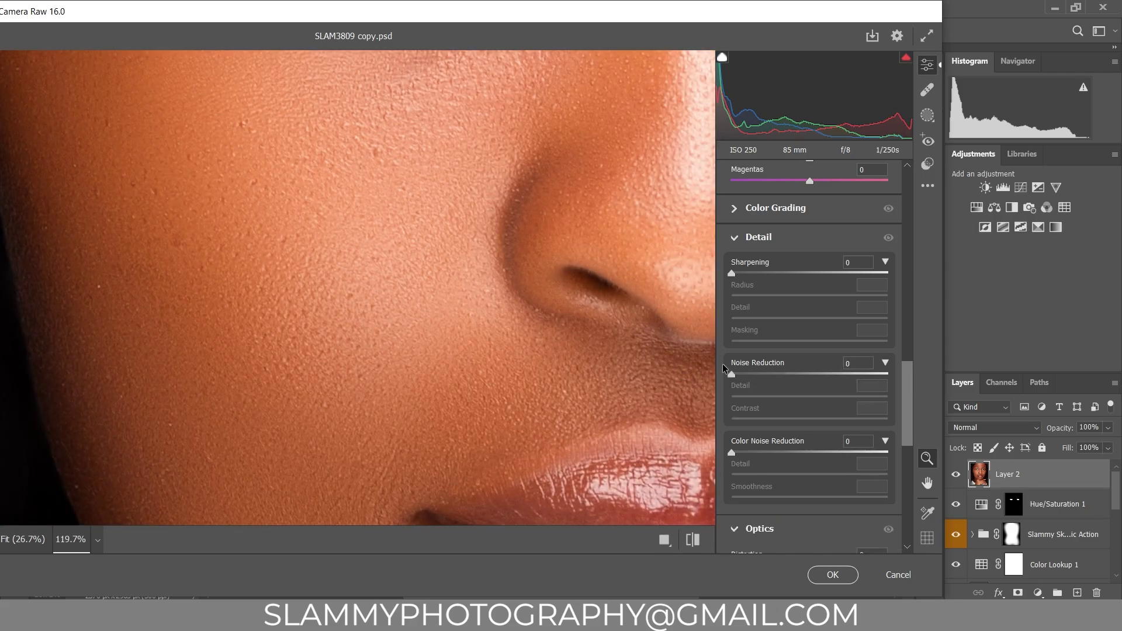
pyautogui.click(746, 375)
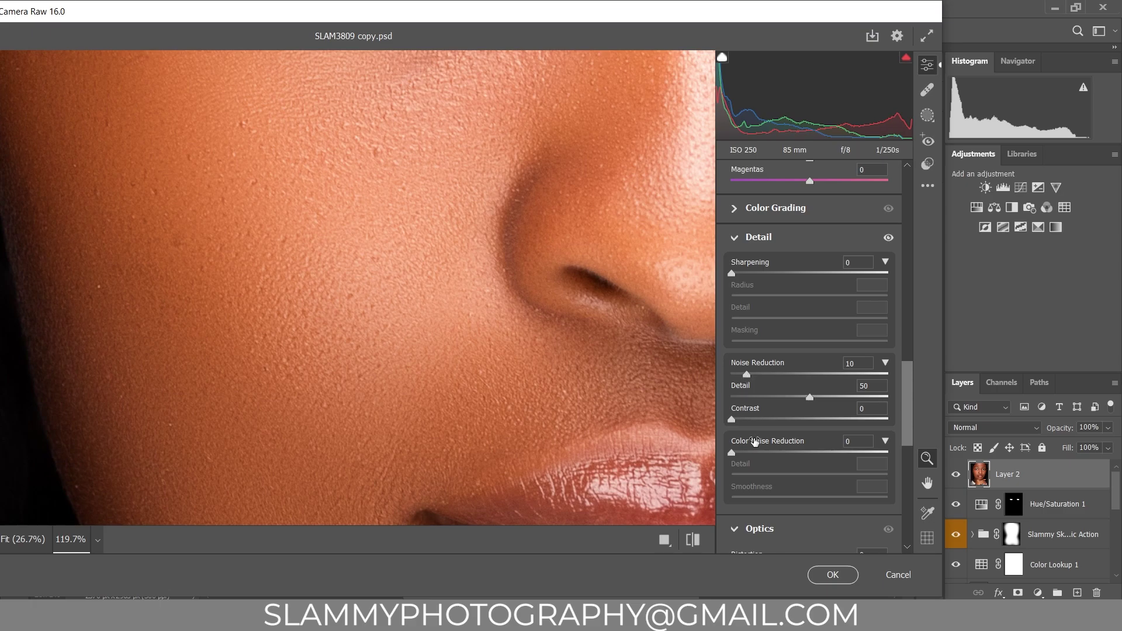
pyautogui.moveTo(794, 454); pyautogui.dragTo(907, 462)
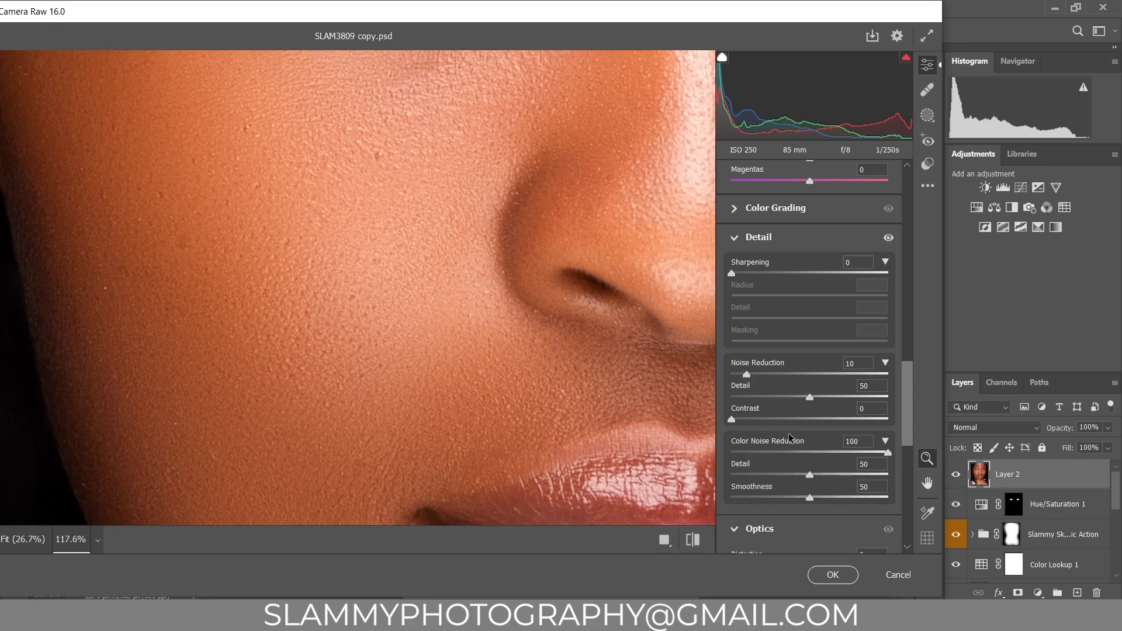
pyautogui.hotkey('ctrl', '0')
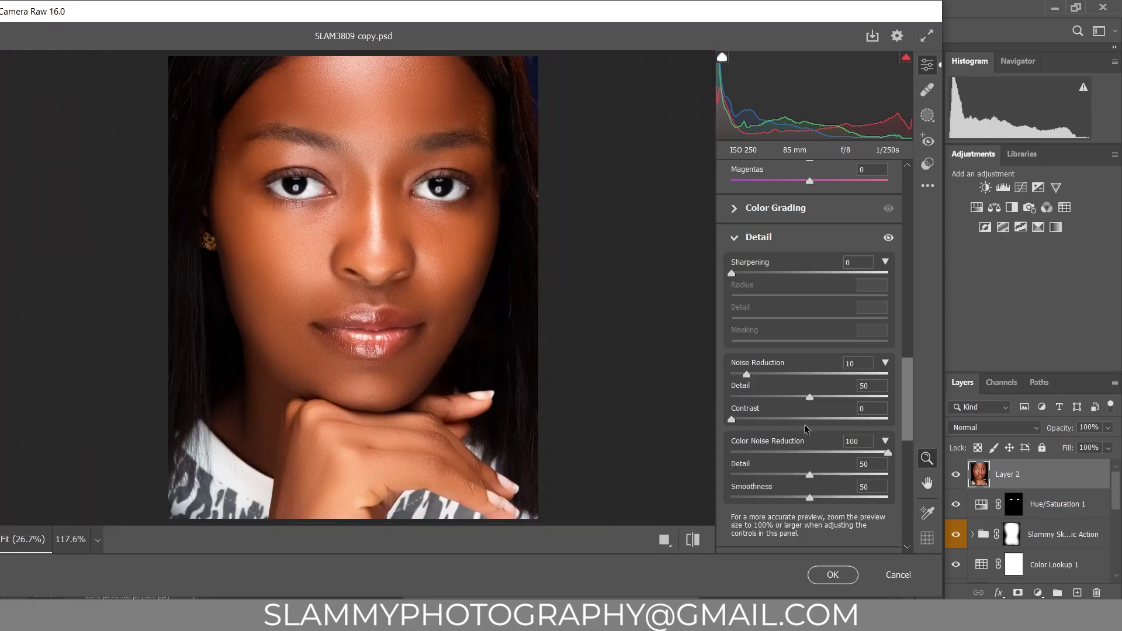
pyautogui.click(826, 574)
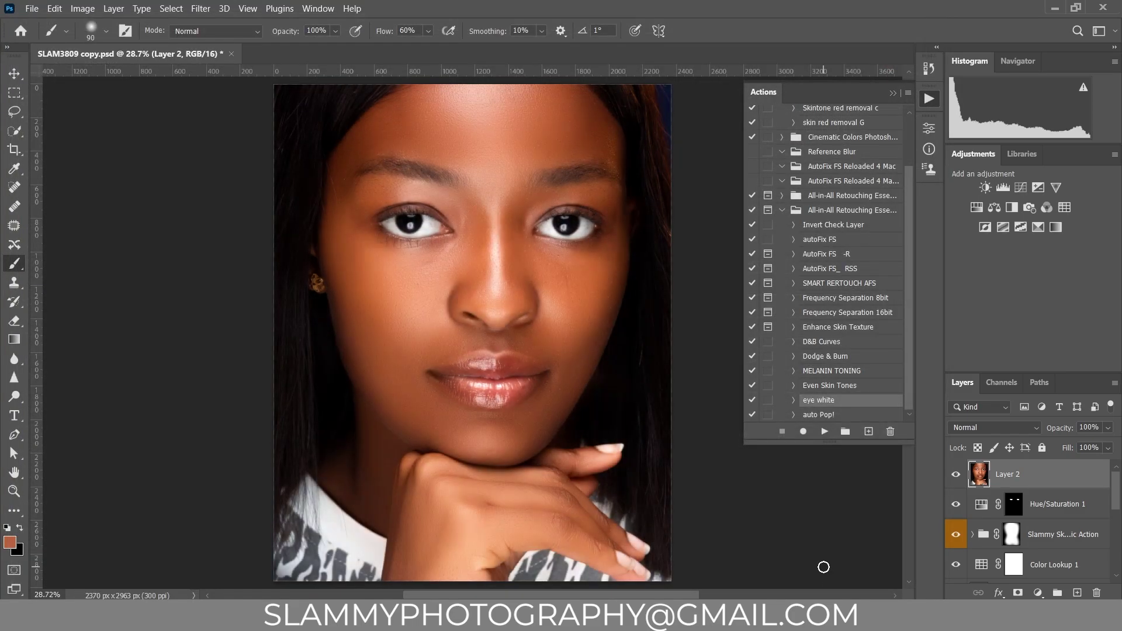
# Step: Compare the original SLAM3809 copy.psd snapshot zoomed on the lips, then return to the retouched state
pyautogui.click(928, 69)
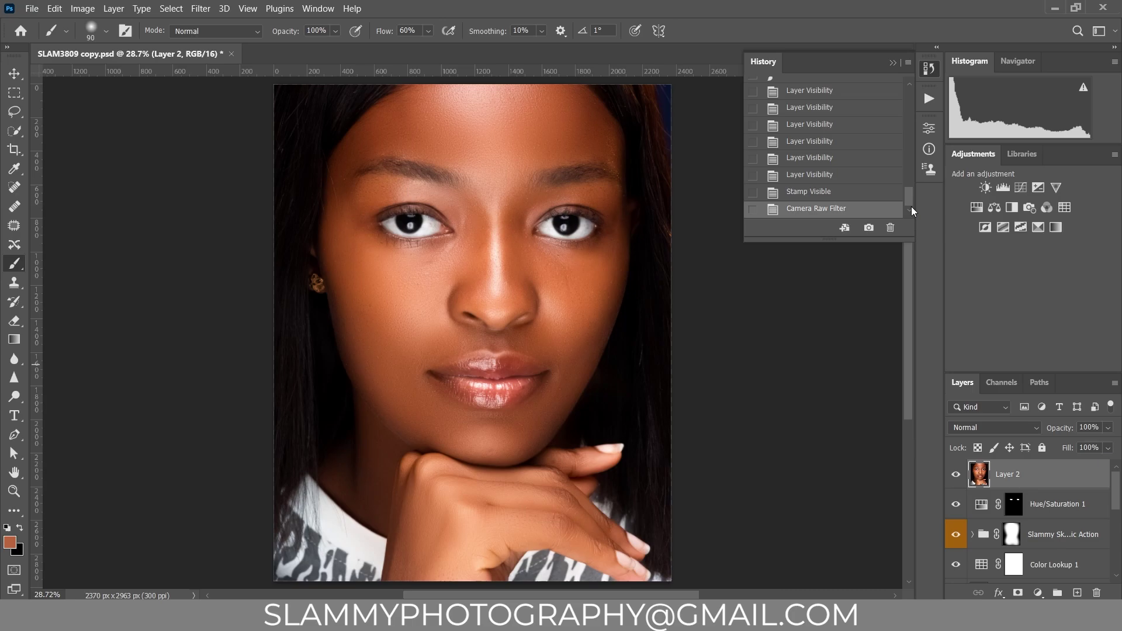
pyautogui.scroll(10, 910, 205)
pyautogui.click(852, 99)
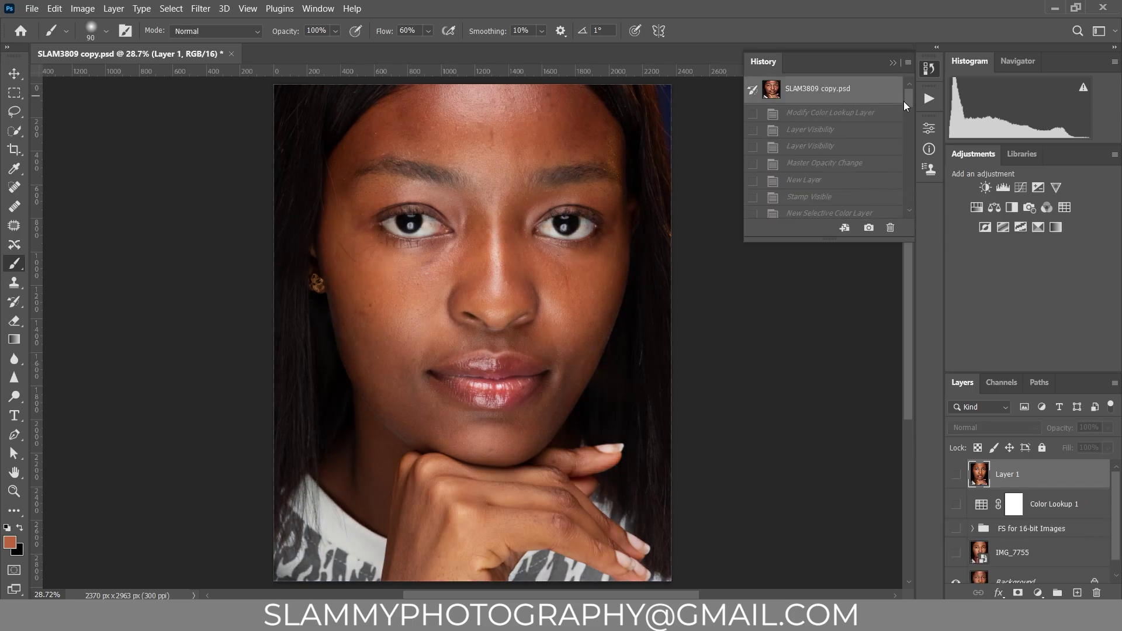
pyautogui.click(14, 491)
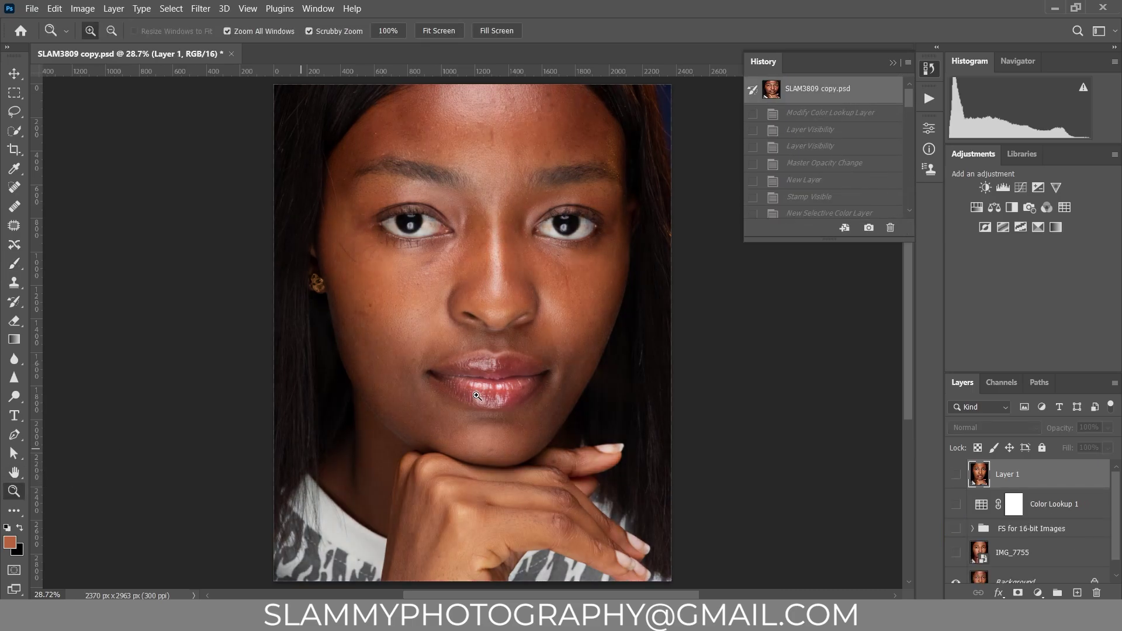
pyautogui.moveTo(482, 386); pyautogui.dragTo(513, 453)
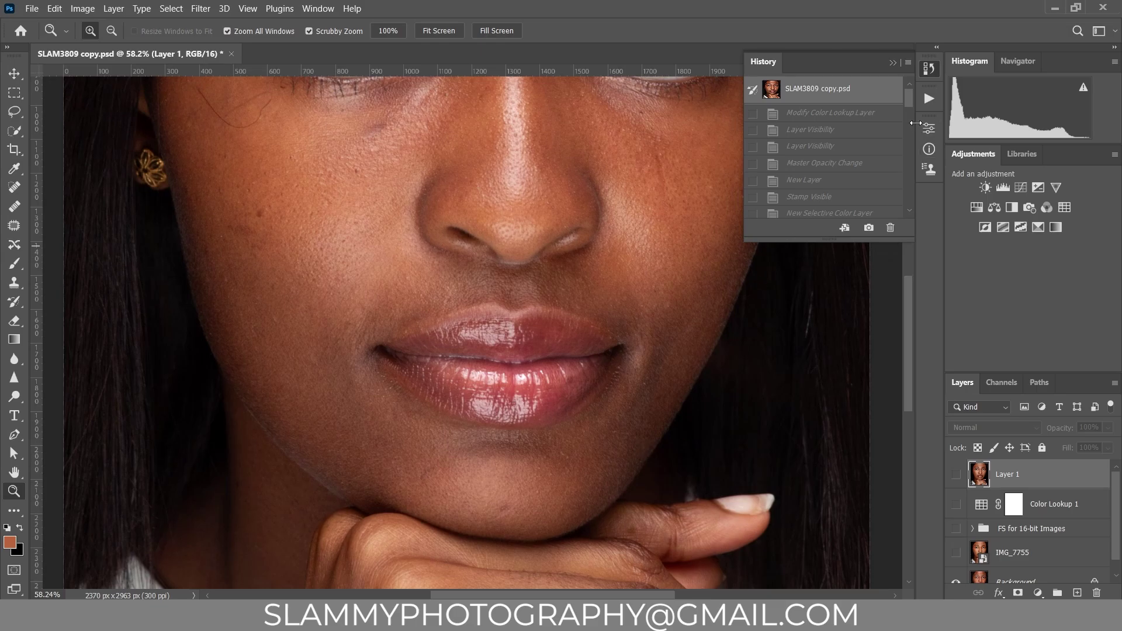
pyautogui.moveTo(909, 101); pyautogui.dragTo(907, 212)
pyautogui.click(869, 210)
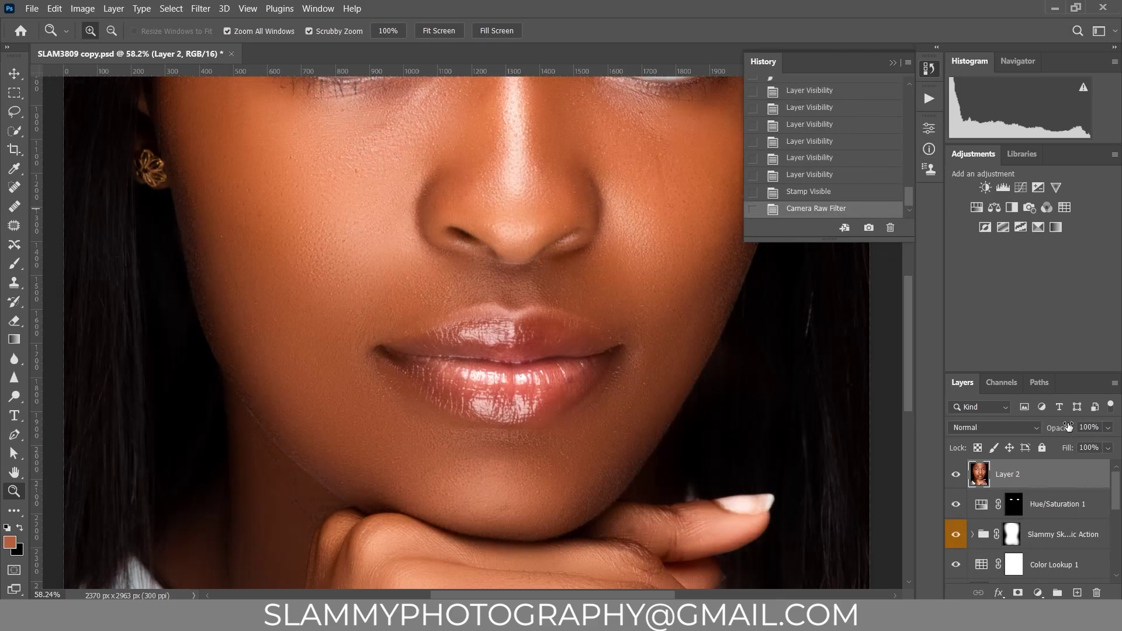
# Step: Lower Layer 2 opacity to 70% and step back to the original History snapshot for comparison
pyautogui.moveTo(1067, 427); pyautogui.dragTo(1059, 430)
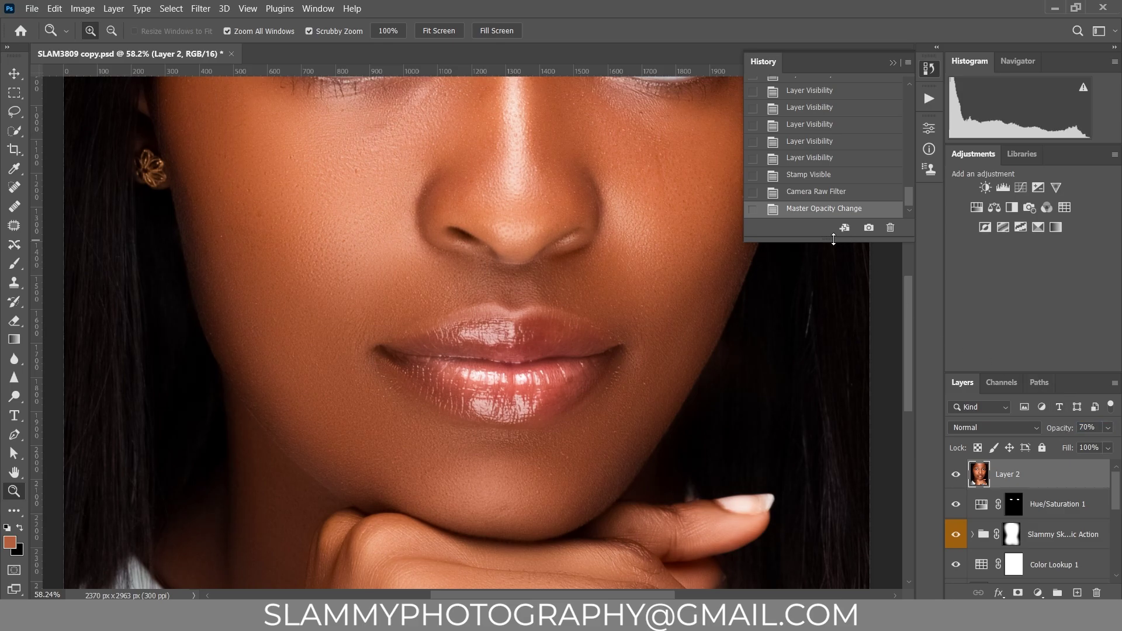
pyautogui.click(936, 101)
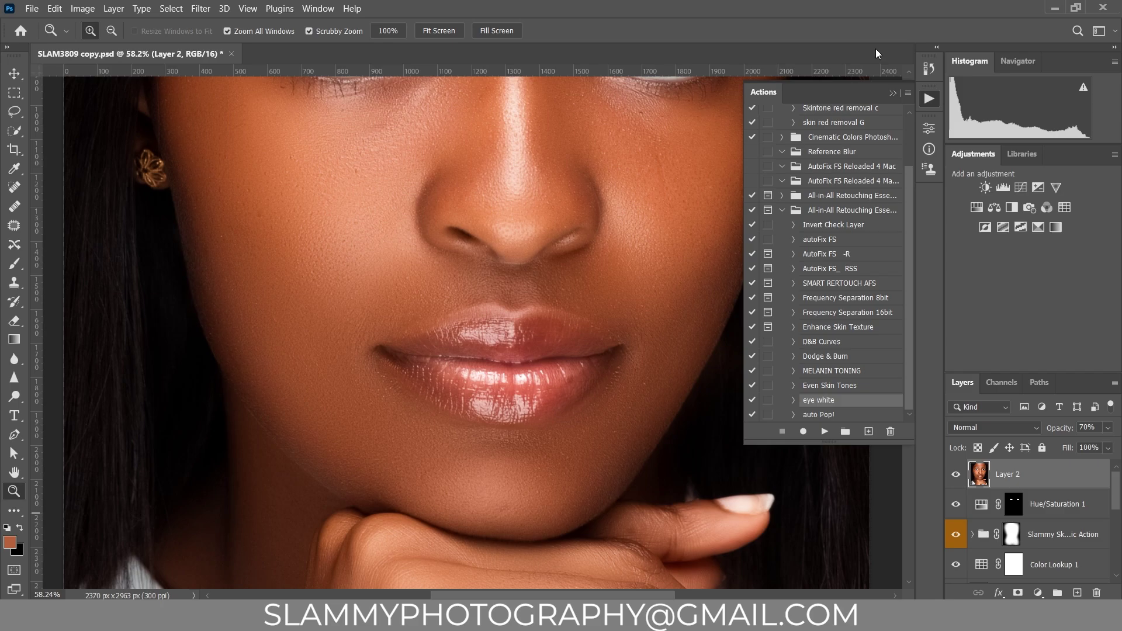
pyautogui.click(937, 67)
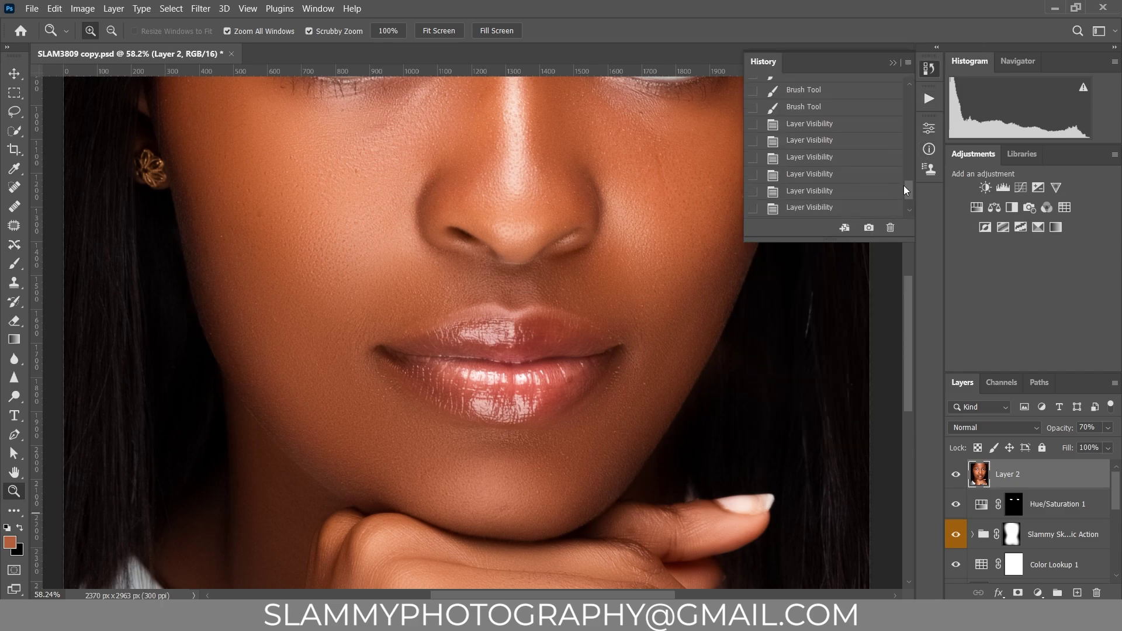
pyautogui.moveTo(906, 188)
pyautogui.mouseDown()
pyautogui.moveTo(906, 88)
pyautogui.moveTo(909, 199)
pyautogui.mouseUp()
pyautogui.click(896, 87)
pyautogui.click(896, 100)
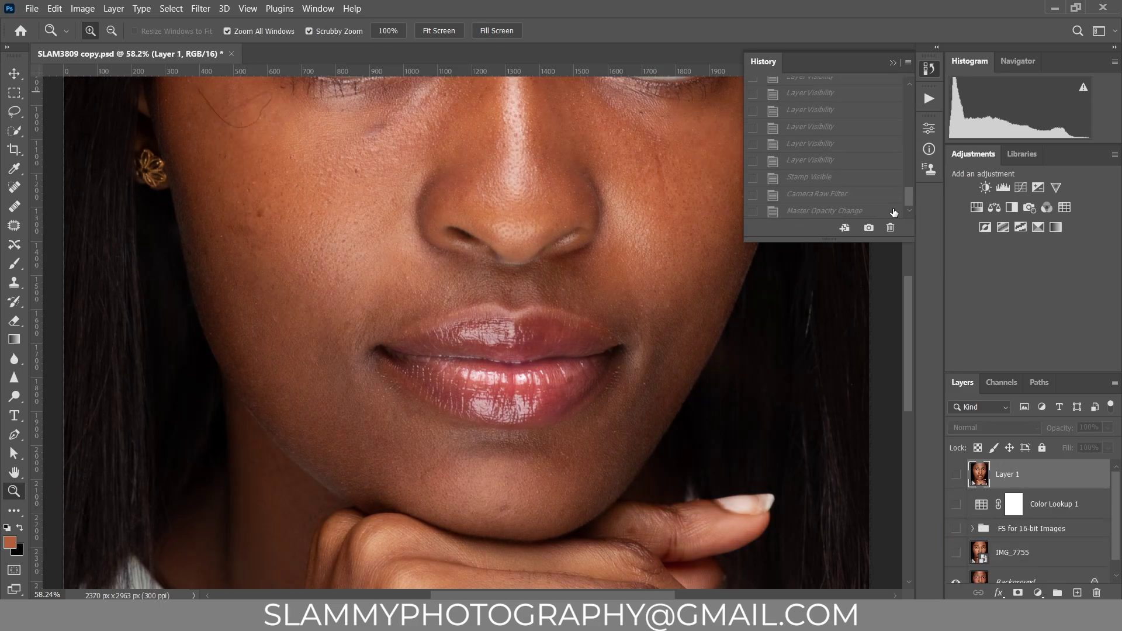